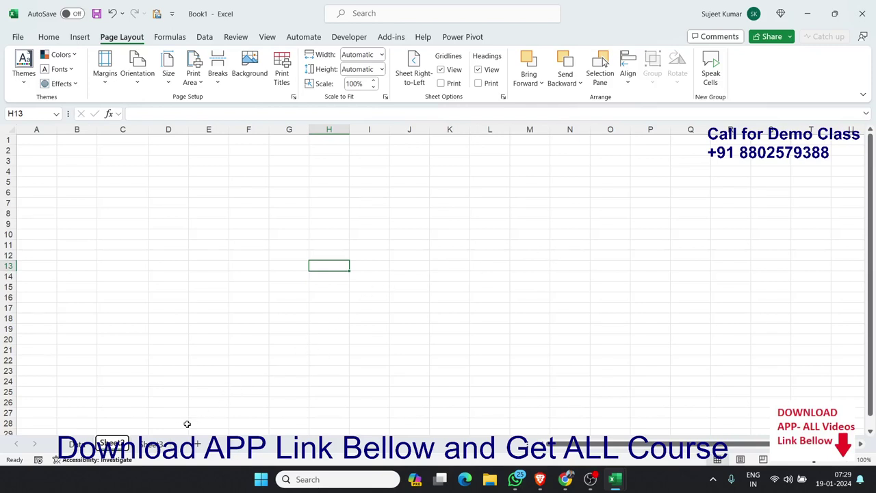
- Review the Global Store Dashboard reference picture on the sample sheet
left_click(164, 443)
scroll(264, 349, "down", 3)
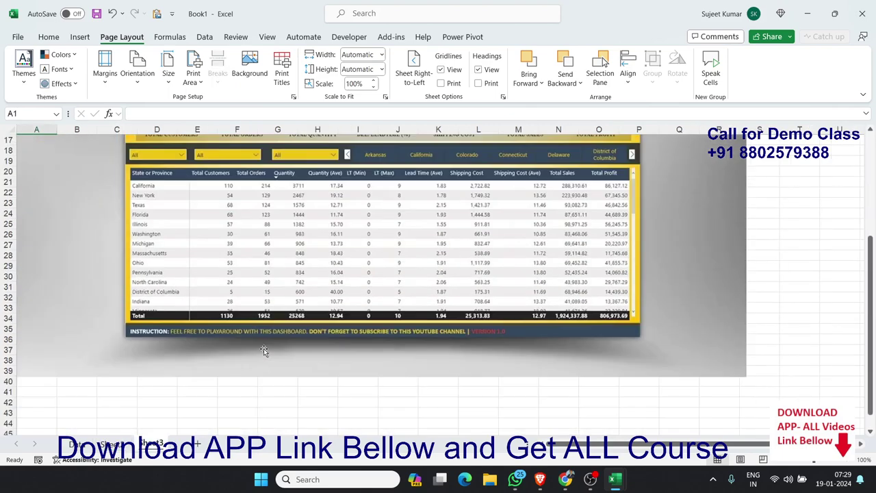
scroll(264, 350, "up", 3)
scroll(268, 349, "down", 1)
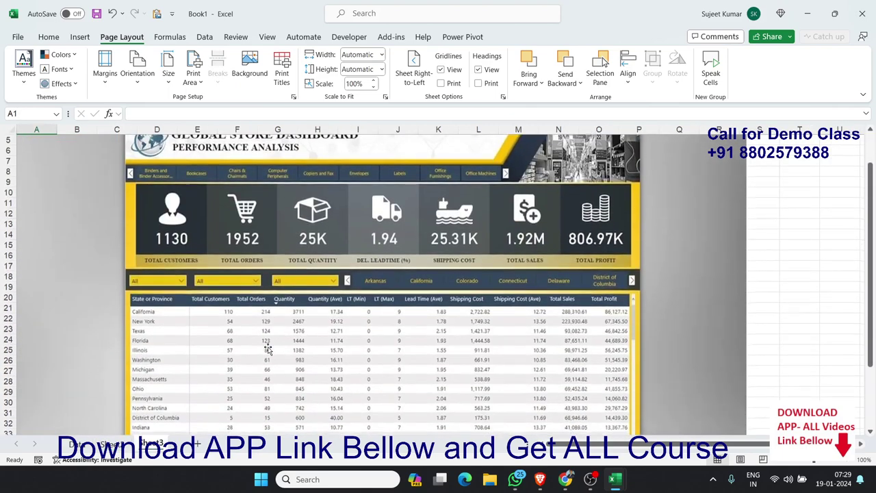
scroll(268, 350, "up", 1)
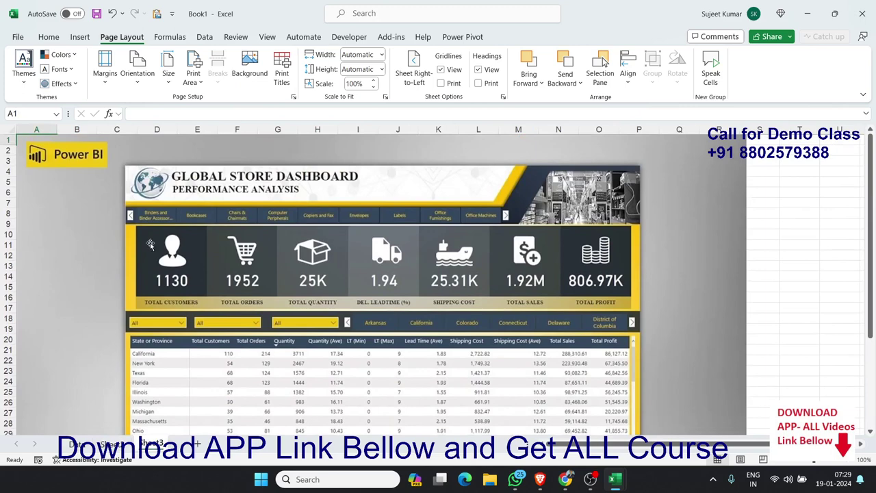
scroll(165, 237, "down", 1)
scroll(401, 248, "down", 5)
scroll(403, 251, "up", 5)
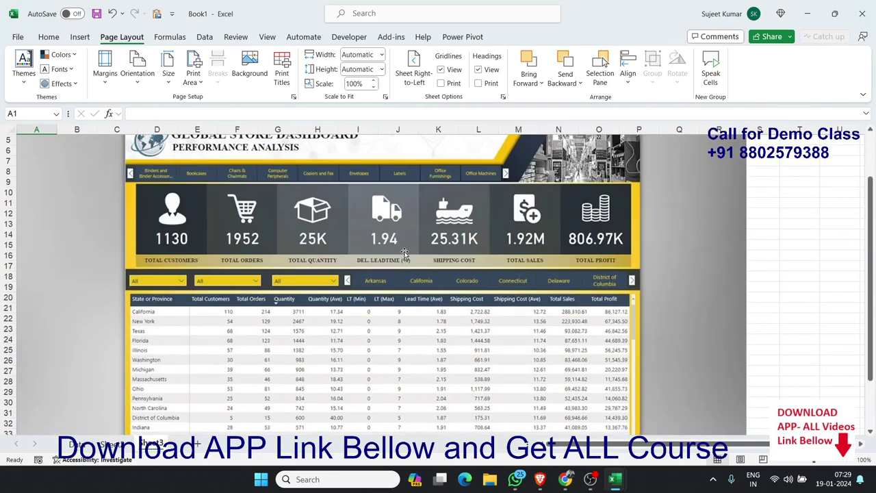
scroll(200, 211, "up", 2)
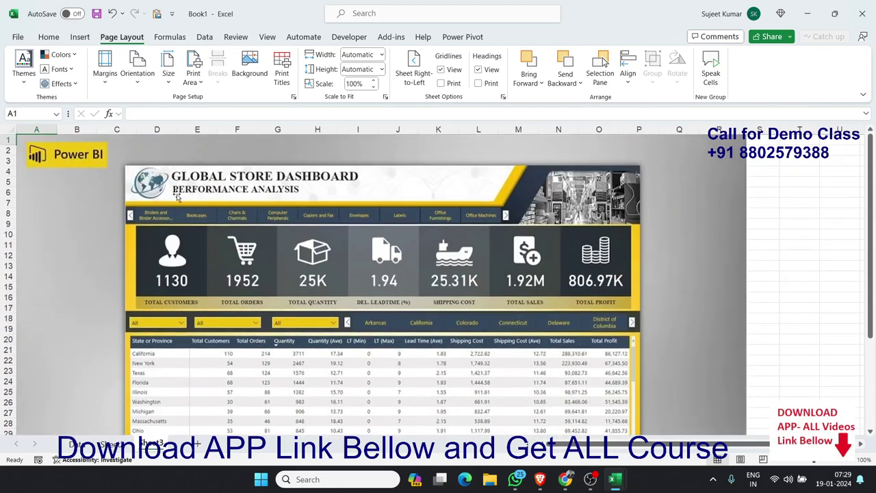
scroll(291, 236, "down", 1)
scroll(291, 236, "down", 1)
scroll(291, 236, "up", 2)
scroll(291, 236, "down", 2)
scroll(291, 237, "up", 2)
scroll(313, 246, "down", 5)
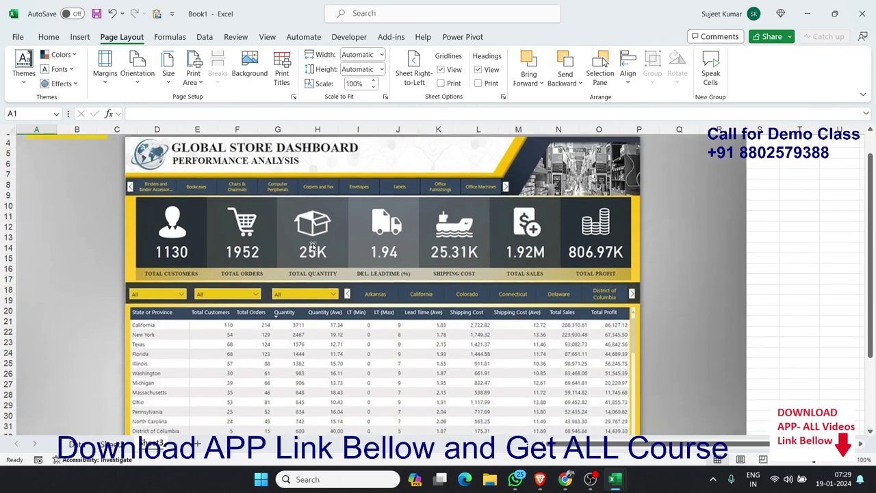
scroll(313, 246, "up", 1)
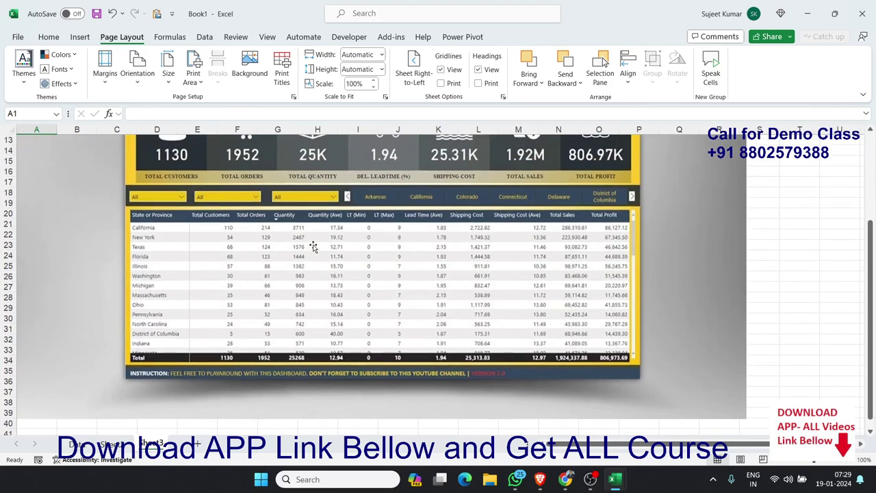
scroll(313, 247, "up", 4)
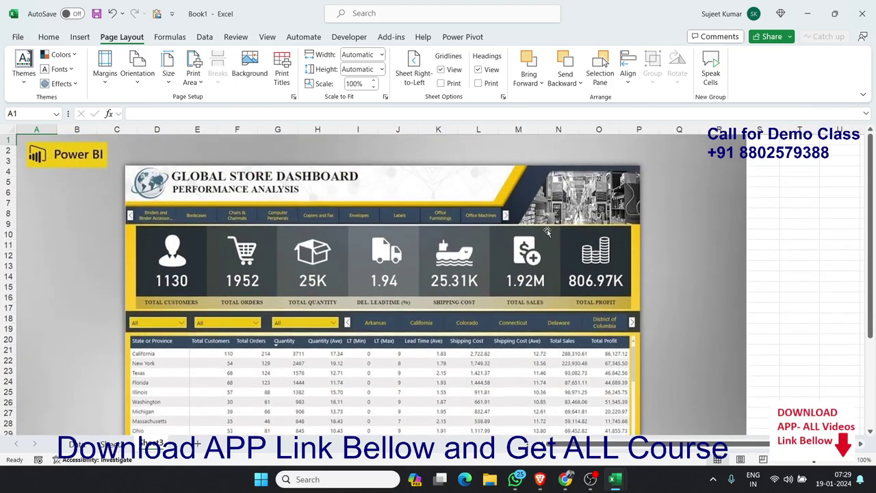
scroll(560, 258, "down", 1)
scroll(560, 258, "down", 2)
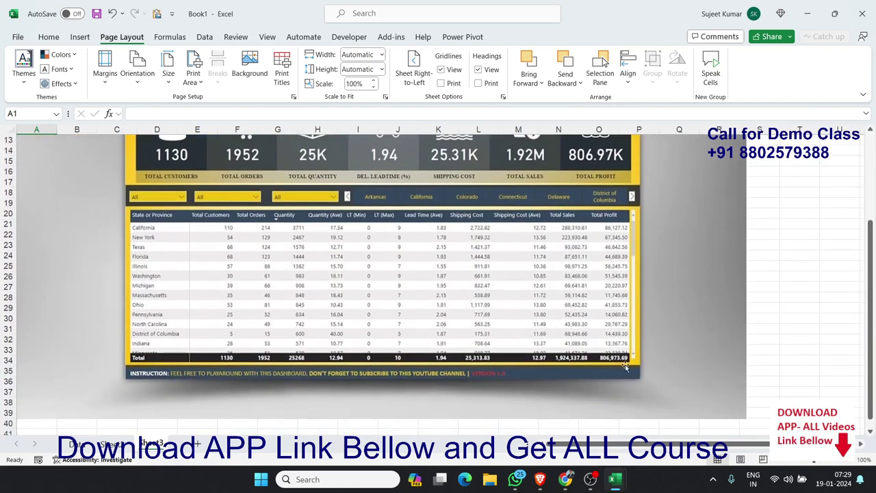
left_click(636, 375)
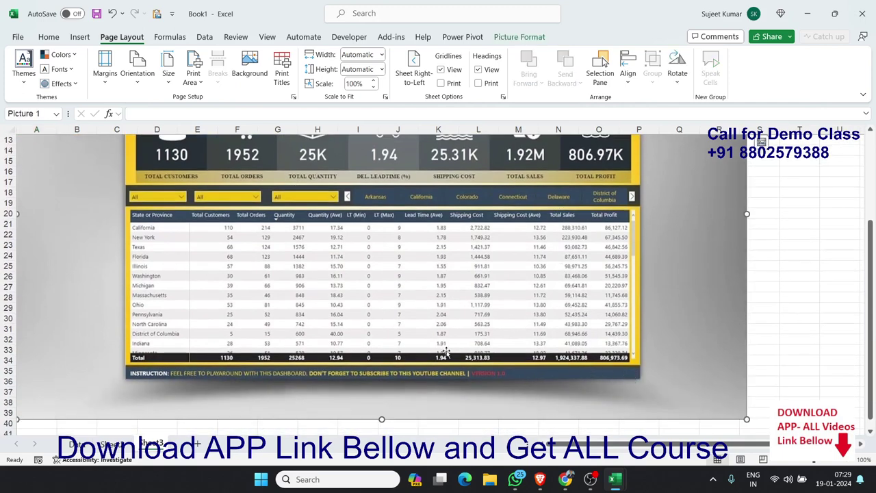
scroll(240, 289, "up", 3)
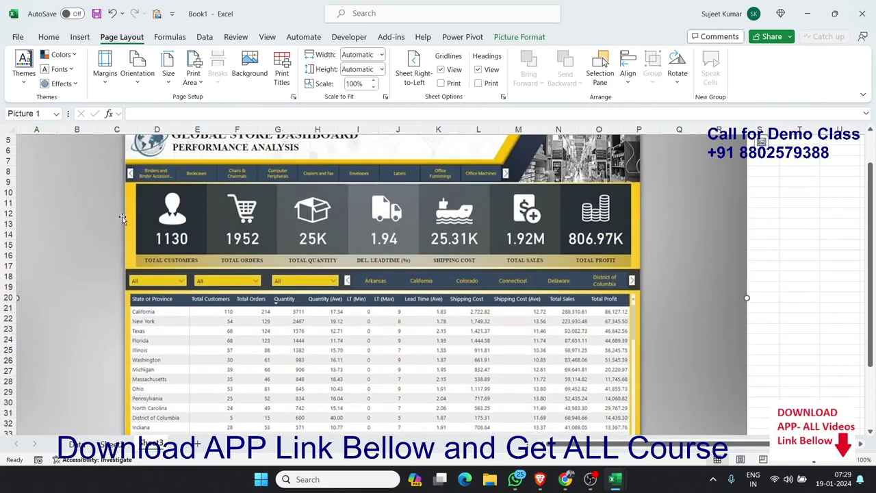
- Back on the blank working sheet, turn off gridlines from Page Layout
left_click(111, 444)
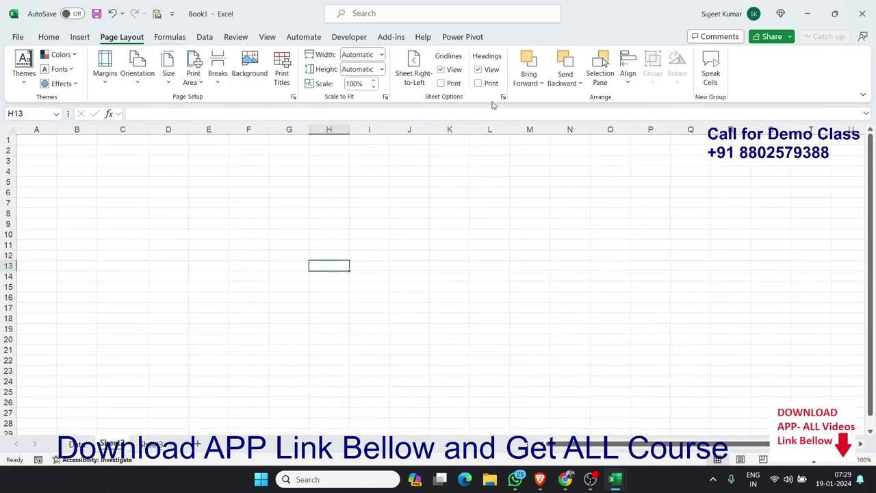
left_click(441, 70)
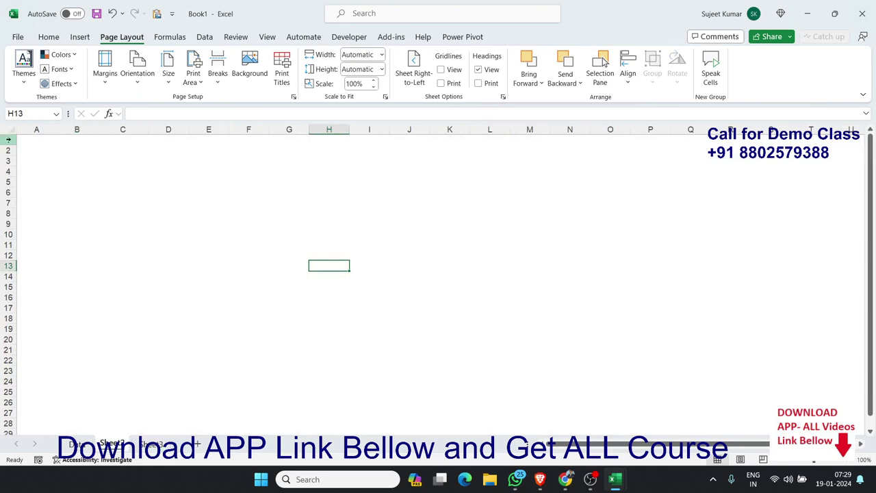
left_click(28, 140)
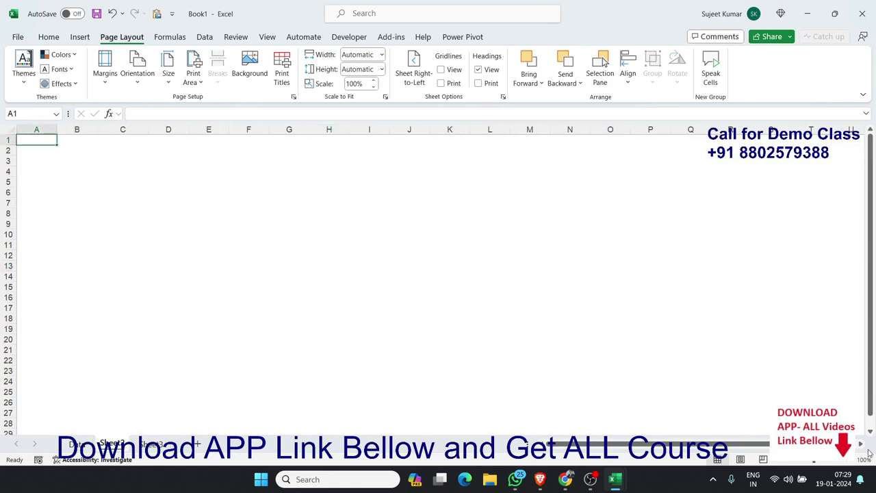
left_click(860, 444)
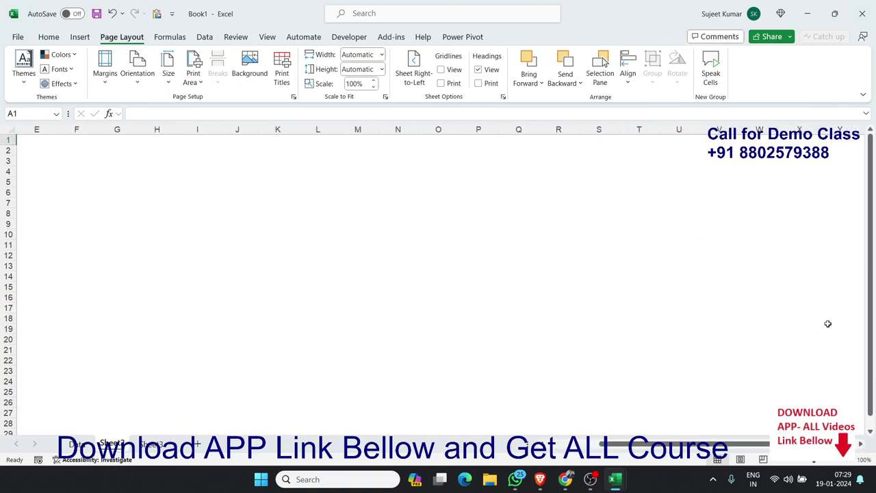
scroll(808, 291, "down", 5)
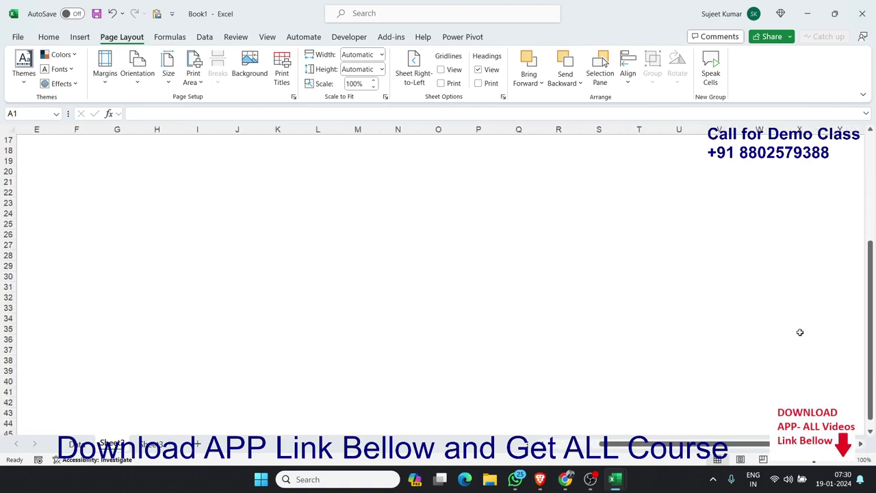
- Select the whole sheet and give it a Gold fill colour, leaving D6 active
key("ctrl+a")
scroll(719, 343, "up", 5)
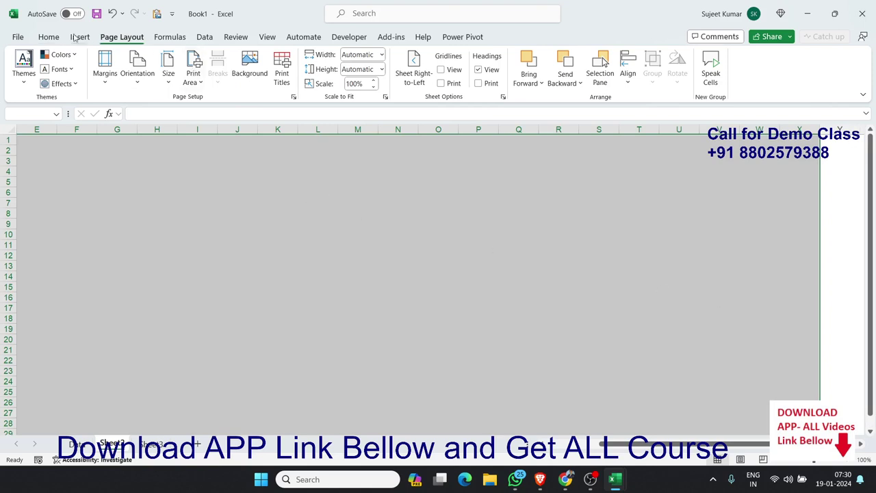
left_click(53, 38)
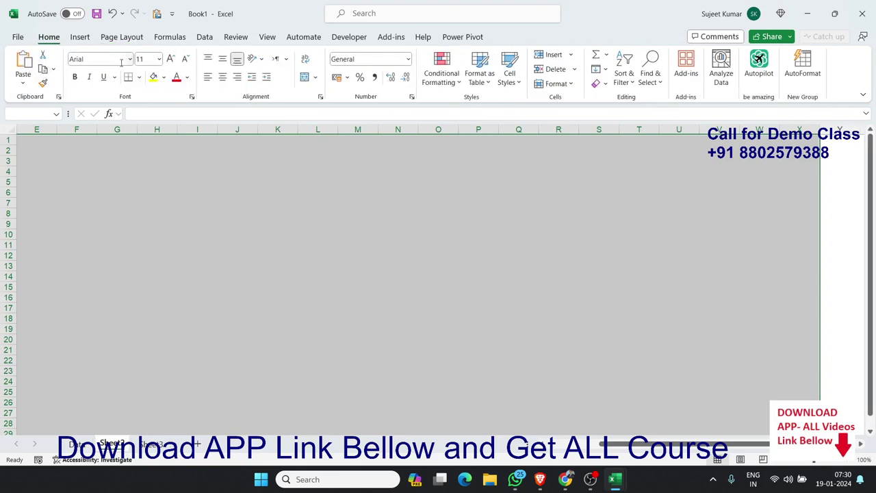
left_click(155, 77)
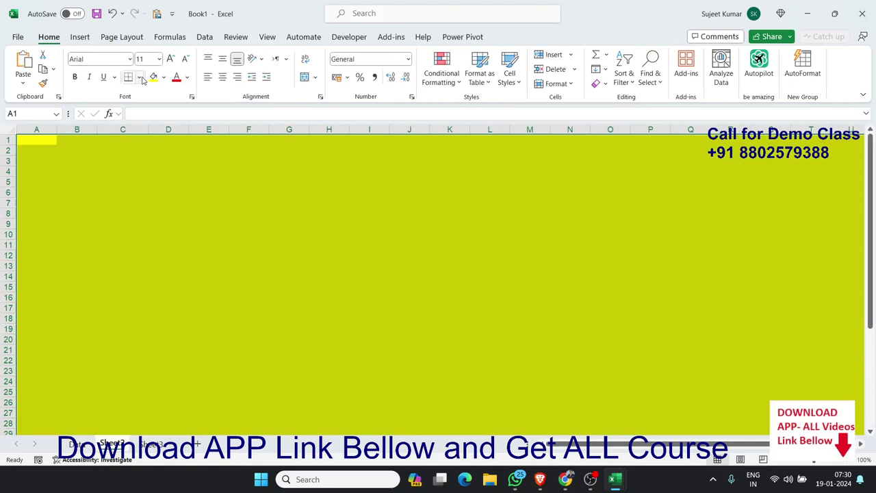
left_click(165, 77)
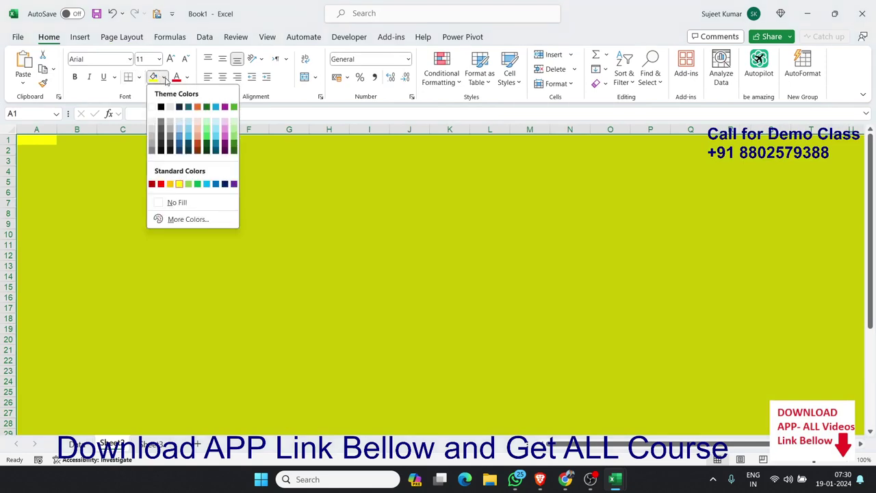
left_click(175, 185)
left_click(174, 192)
scroll(154, 170, "down", 9)
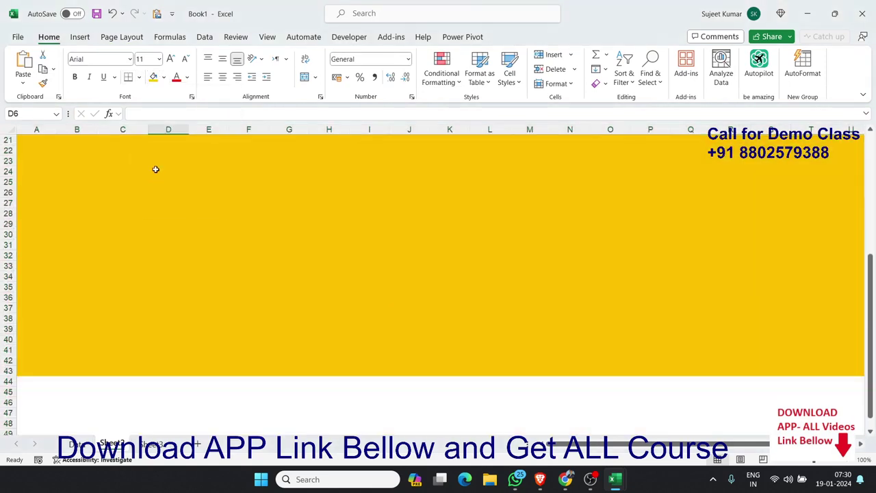
scroll(156, 170, "up", 9)
scroll(157, 169, "down", 4)
scroll(156, 171, "up", 4)
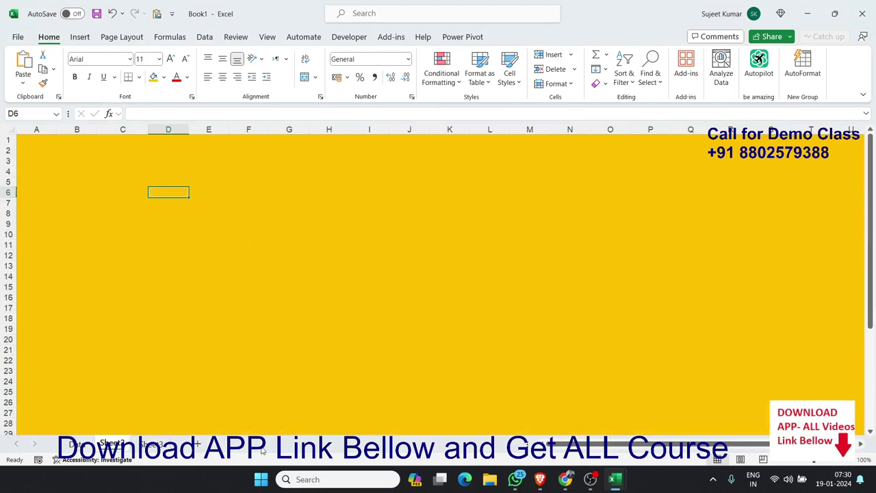
key("ctrl+v")
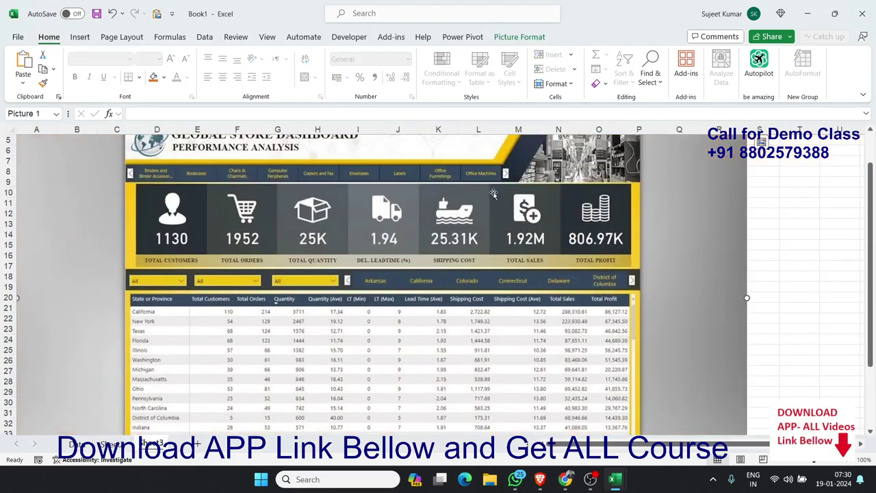
scroll(507, 189, "up", 2)
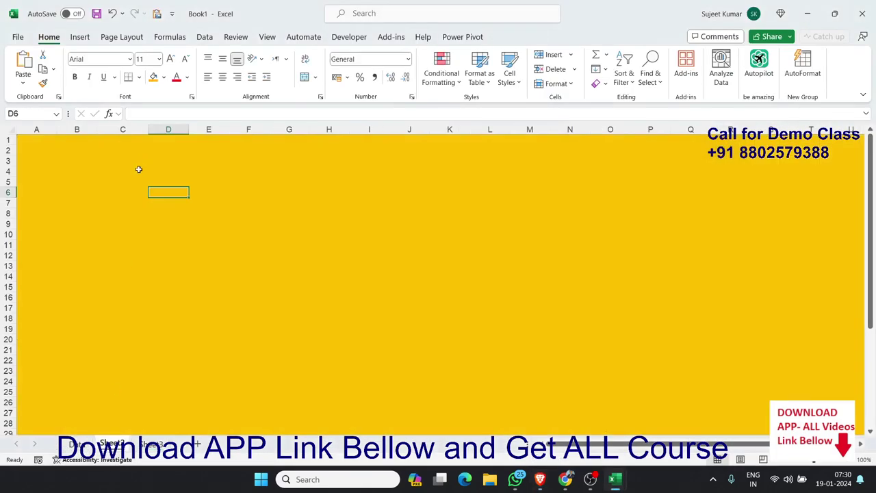
- Zoom out to 70% and show the Shapes gallery from the Insert ribbon
left_click(81, 40)
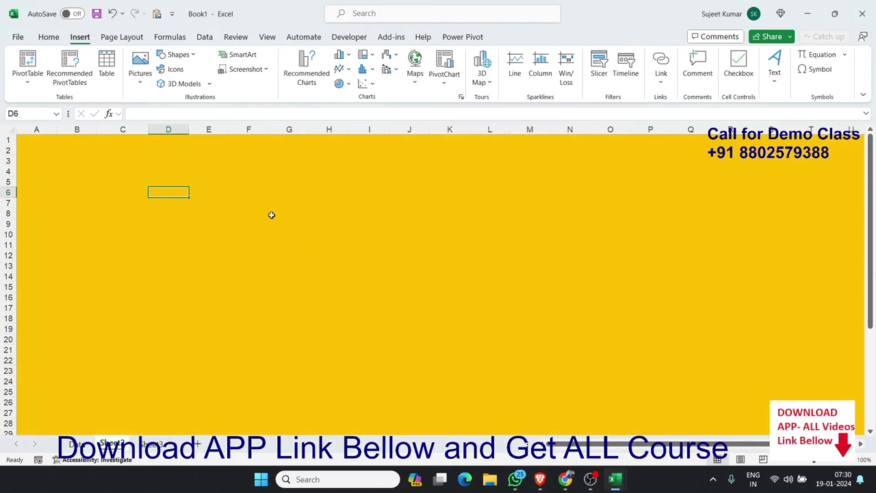
scroll(271, 215, "down", 1)
scroll(272, 215, "down", 1)
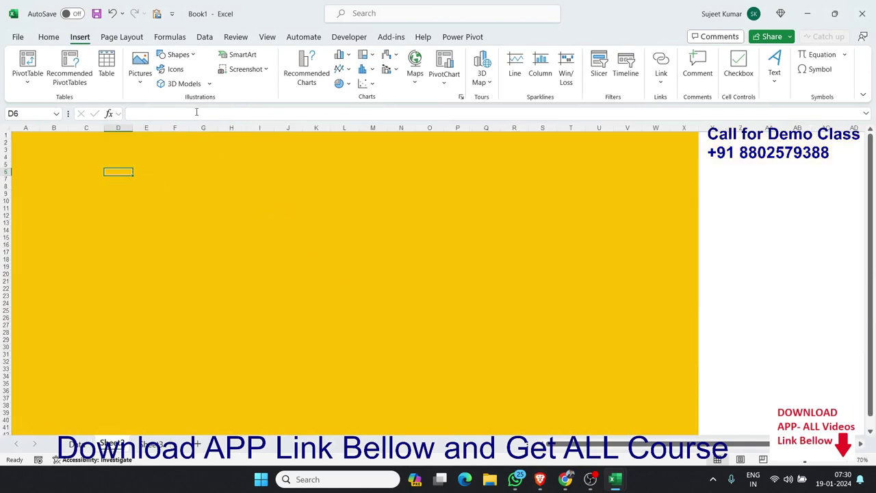
left_click(195, 55)
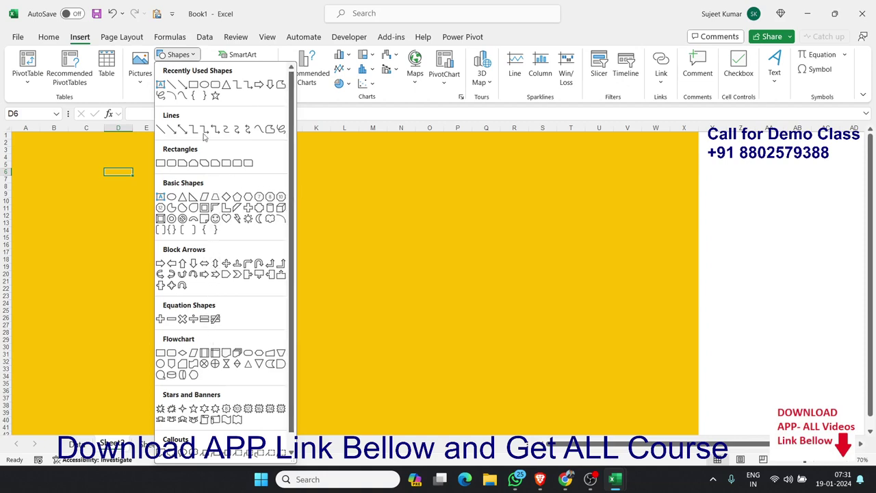
- Draw a wide rectangle banner across the top rows with white fill and orange outline
left_click(194, 84)
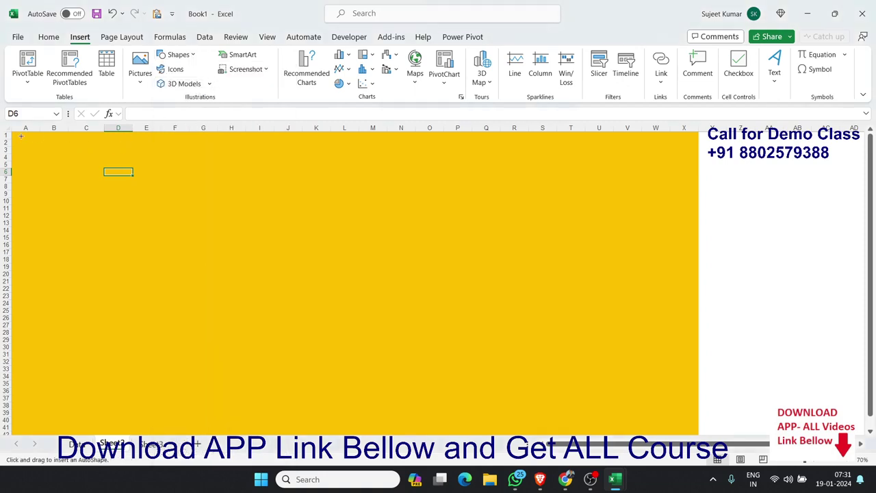
mouse_move(12, 133)
left_mouse_down()
mouse_move(477, 187)
mouse_move(473, 168)
left_mouse_up()
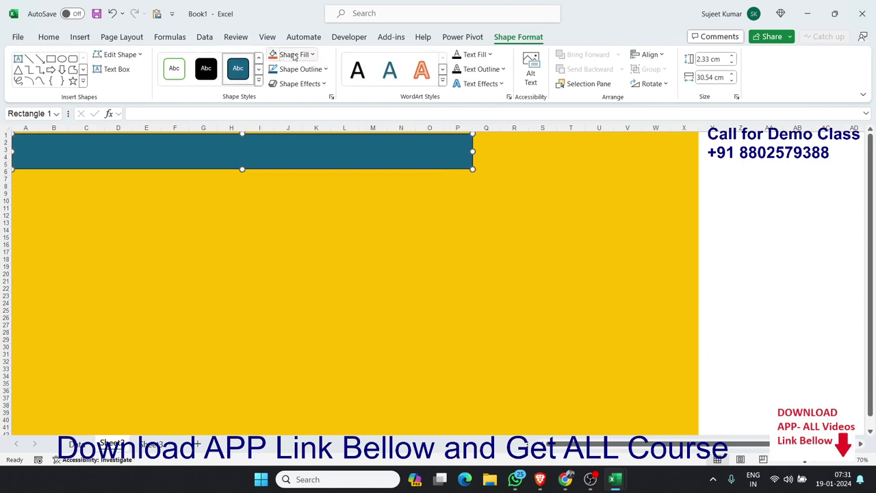
left_click(313, 55)
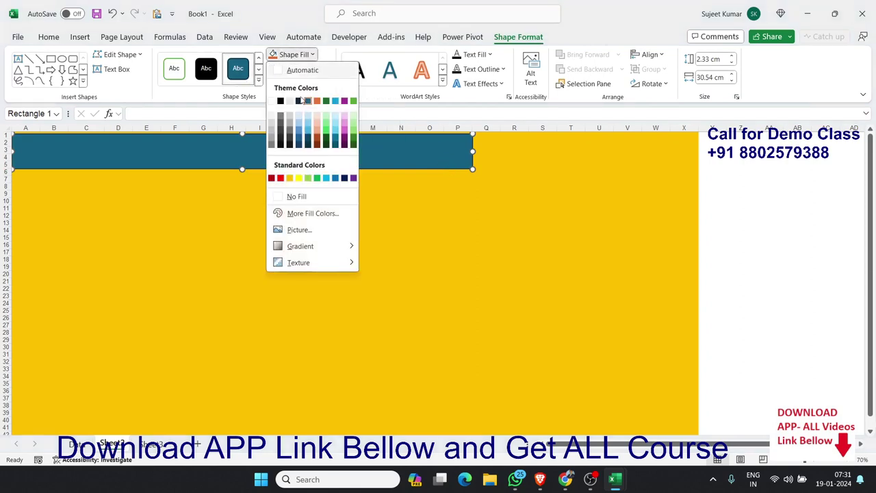
left_click(274, 101)
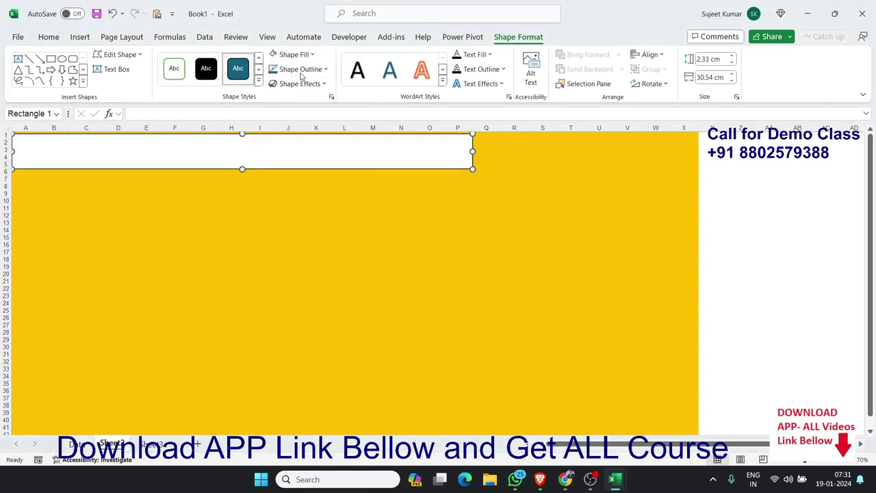
left_click(325, 69)
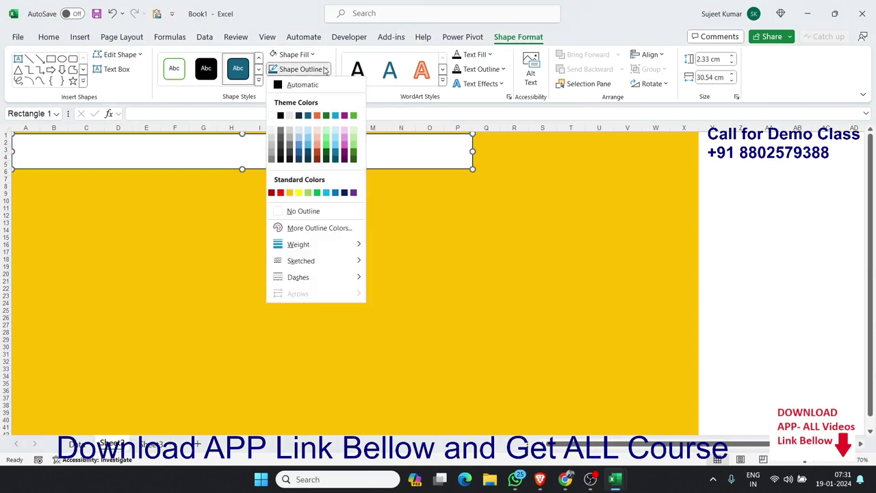
left_click(290, 193)
left_click(288, 191)
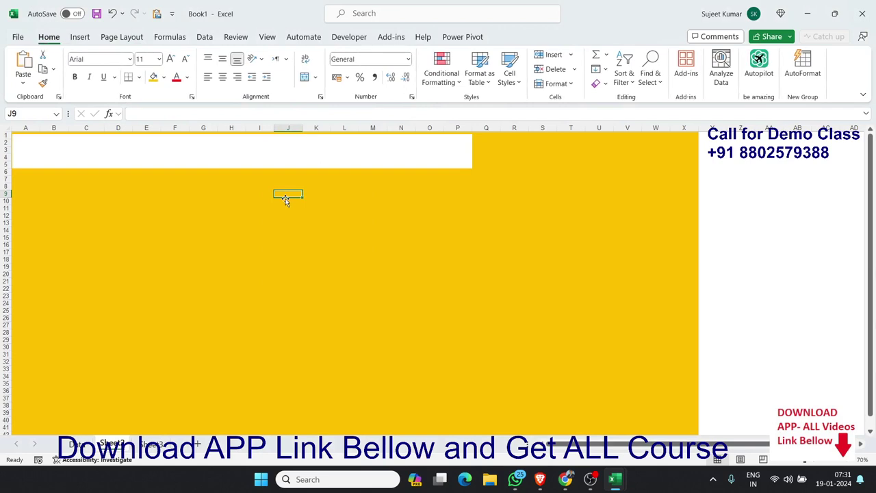
- Reselect the header rectangle and switch it into Edit Points mode
left_click(281, 163)
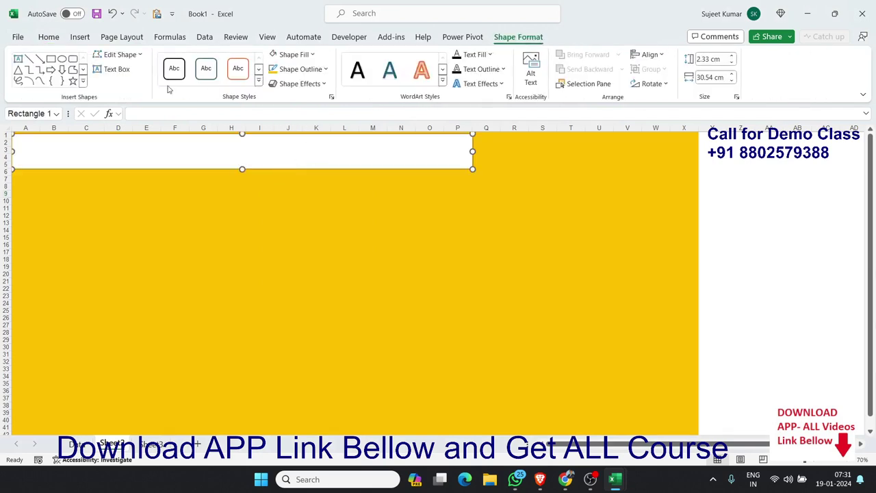
left_click(140, 55)
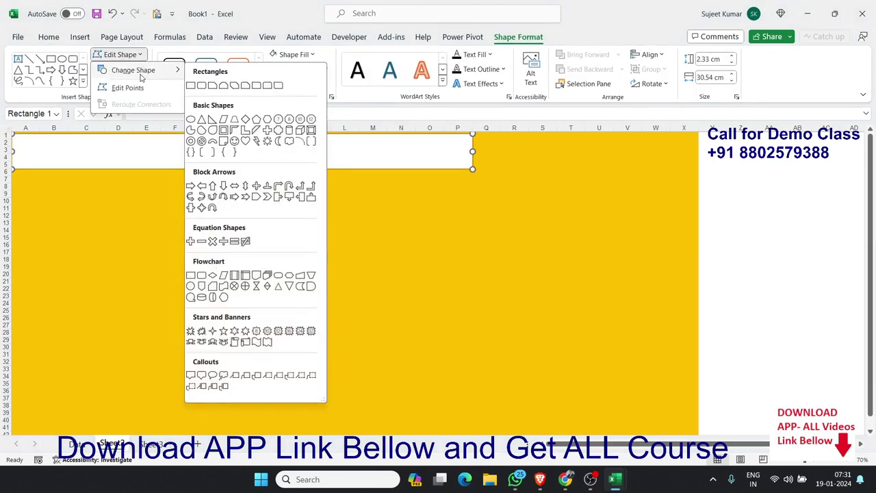
left_click(141, 92)
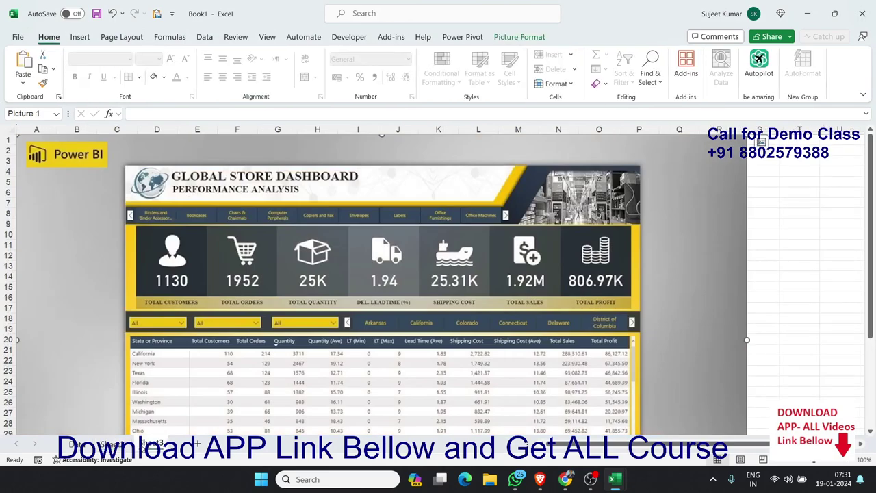
- Drag the header's bottom-right point inward so the right edge slants diagonally
left_click(128, 446)
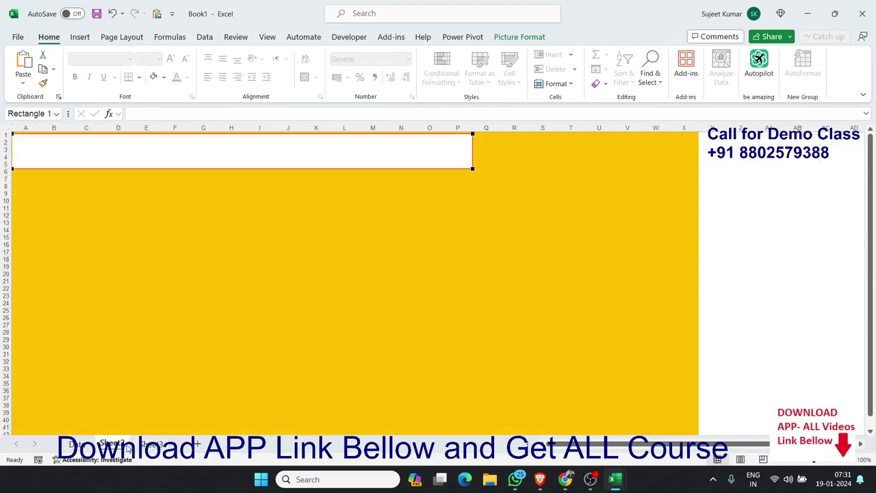
left_click_drag(473, 167, 439, 167)
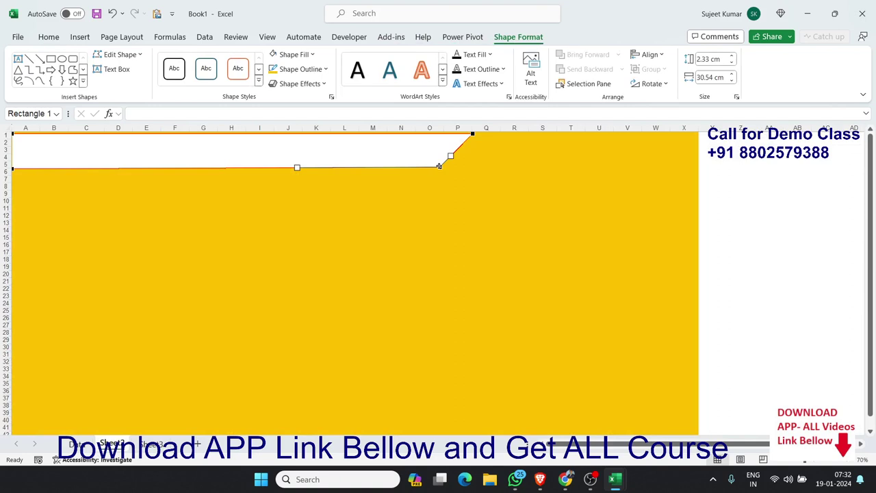
left_click_drag(439, 165, 436, 167)
left_click(434, 191)
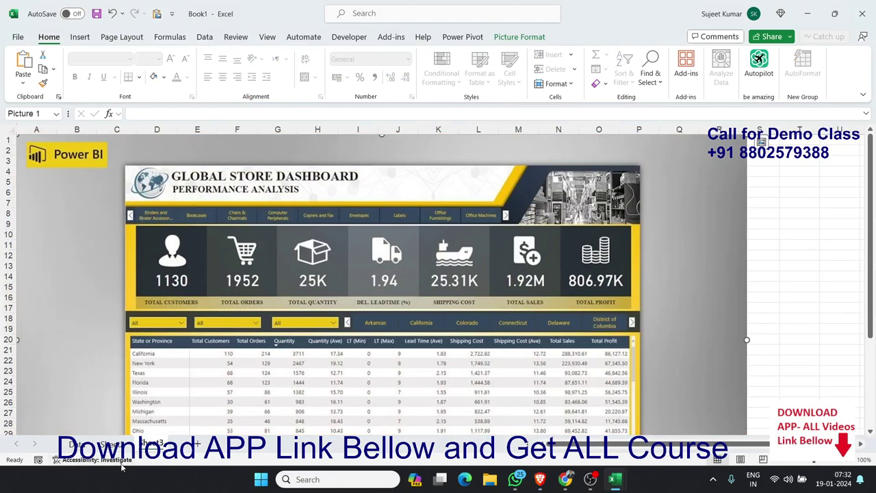
- Draw a thin outline-free blue rectangle under the header spanning columns A to O
left_click(118, 445)
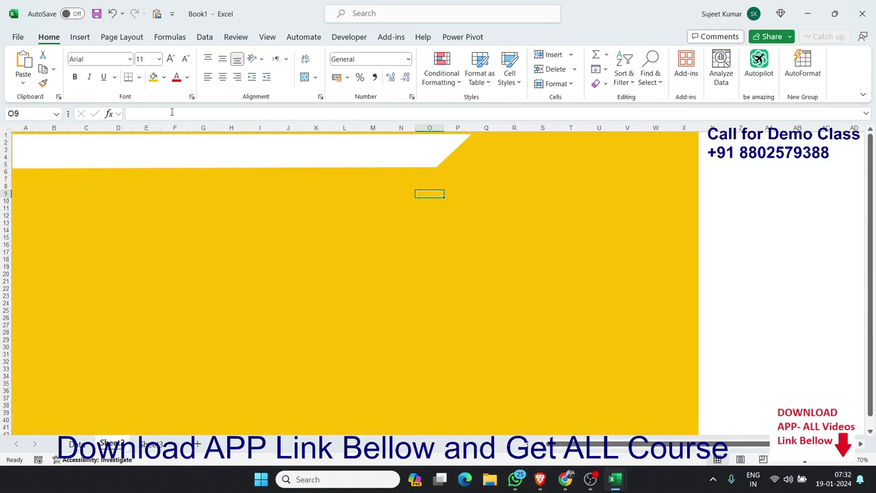
left_click(80, 39)
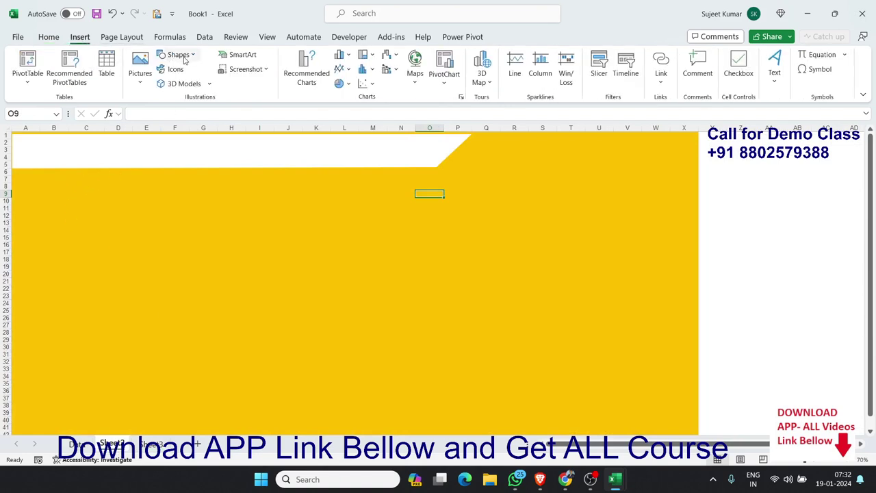
left_click(191, 57)
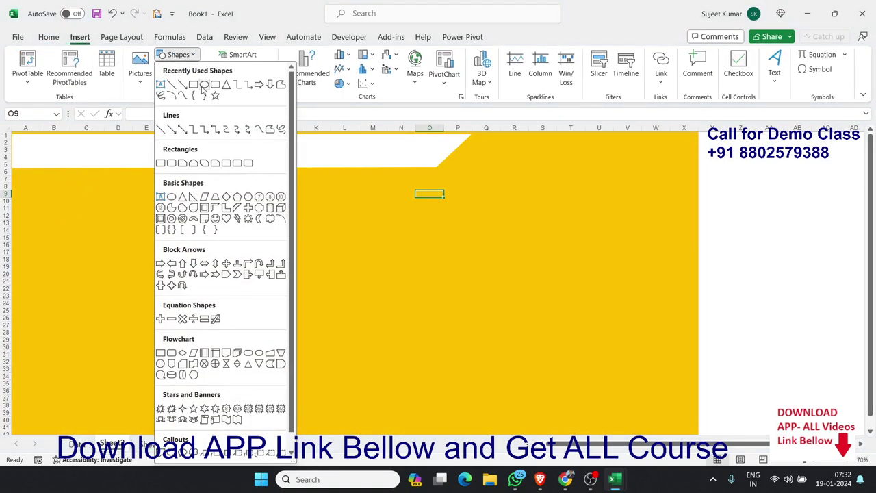
left_click(193, 84)
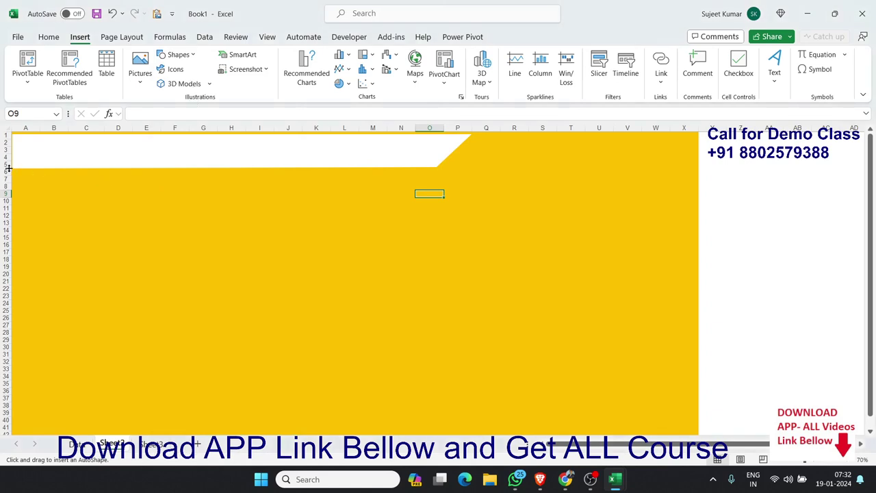
left_click_drag(14, 170, 440, 183)
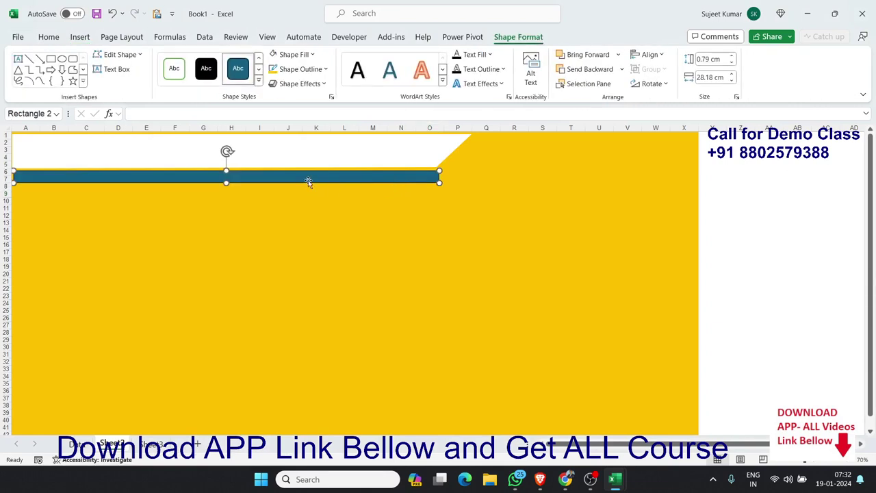
key("shift+Left")
key("shift+Left")
key("shift+Left")
left_click(298, 74)
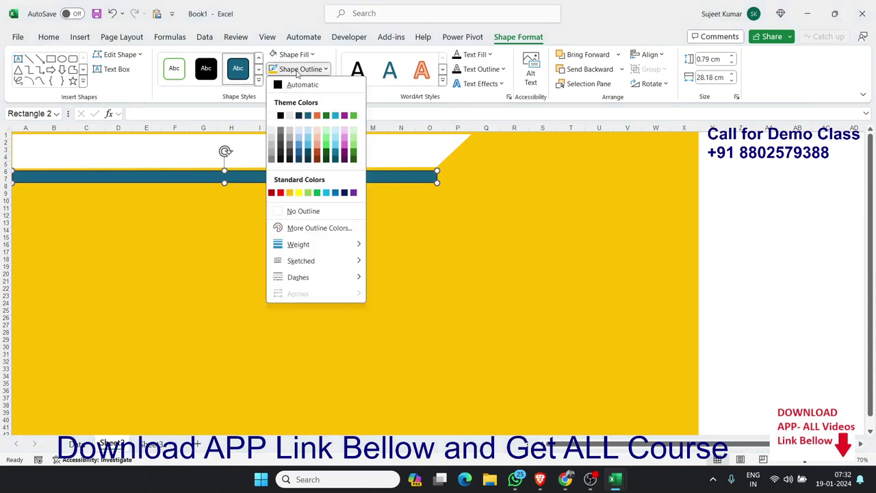
left_click(287, 207)
left_click(271, 207)
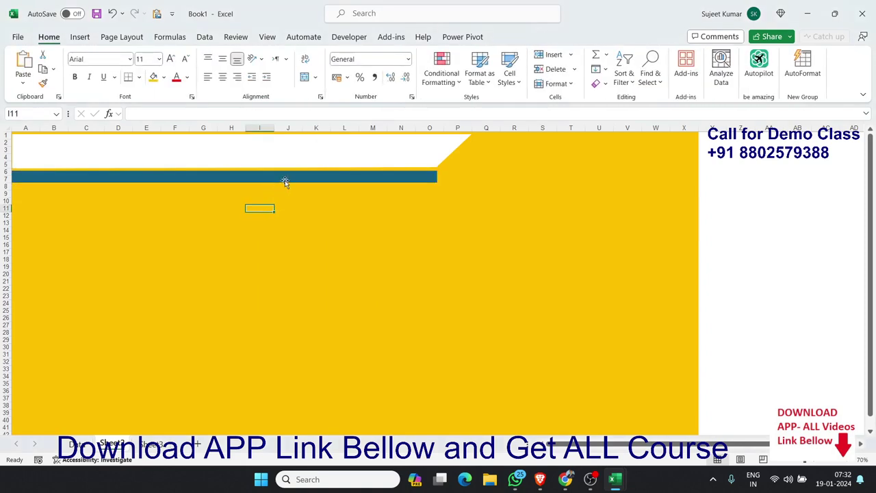
- Duplicate the blue bar, shorten the copy and rotate it into a diagonal on the right
left_click(285, 180)
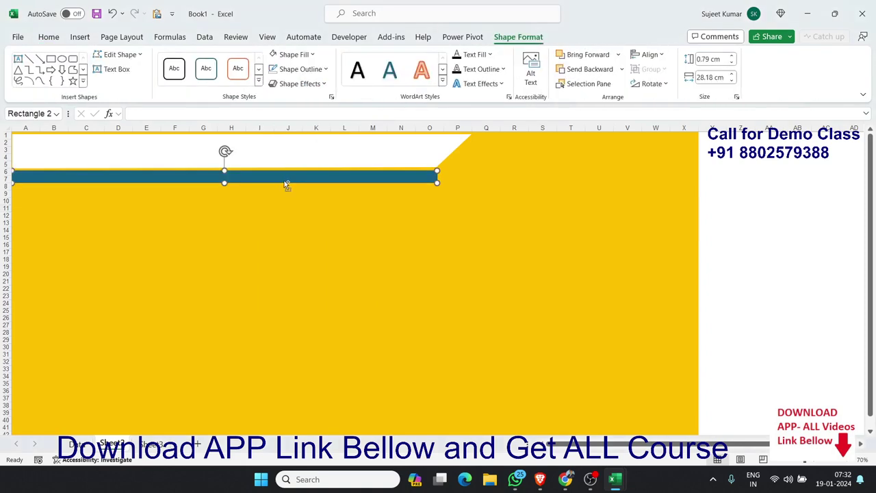
left_click_drag(285, 180, 416, 231)
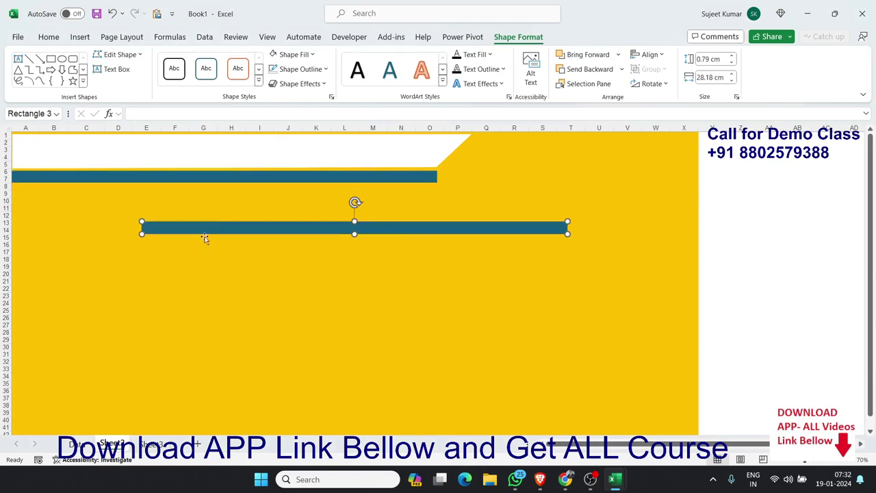
left_click_drag(143, 234, 472, 240)
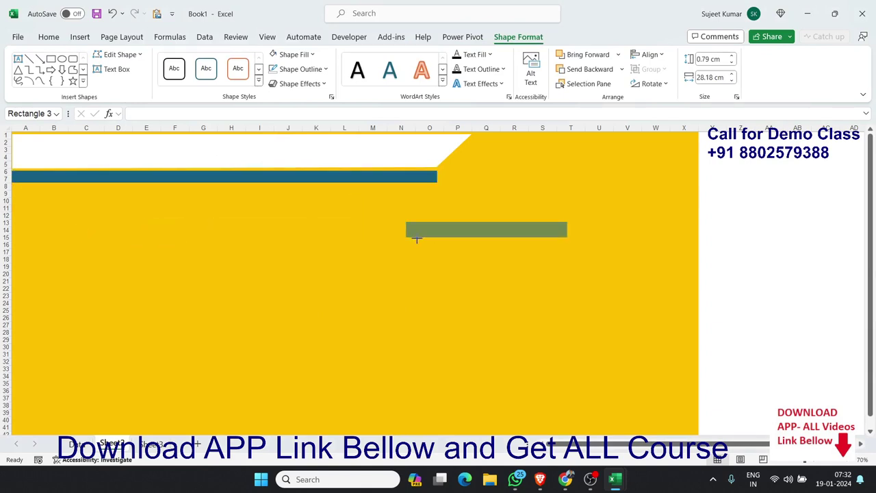
mouse_move(516, 204)
left_mouse_down()
mouse_move(498, 211)
mouse_move(524, 238)
left_mouse_up()
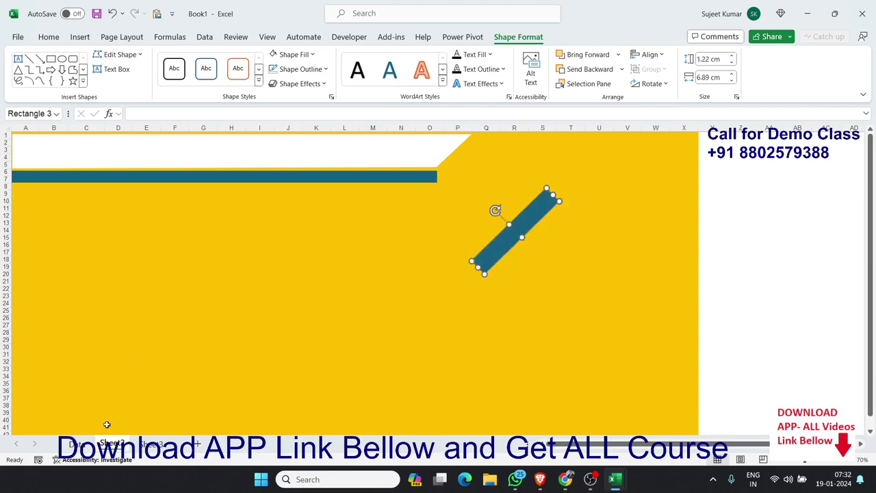
left_click(151, 446)
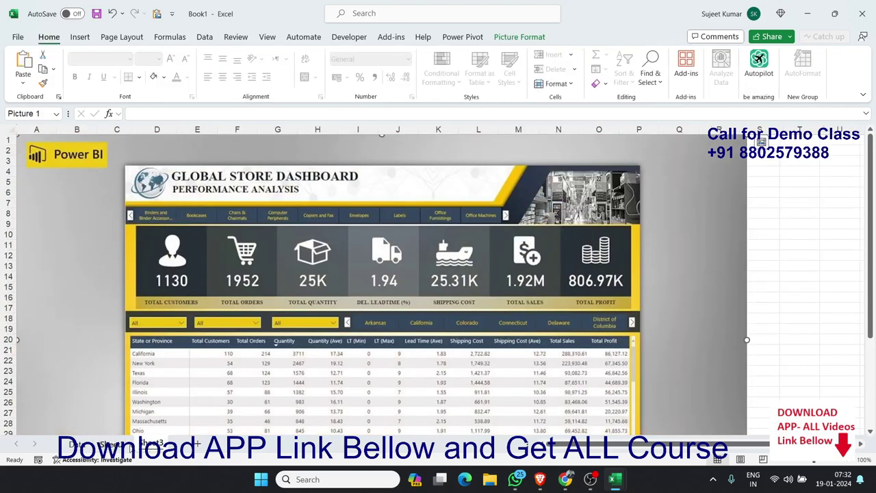
left_click(111, 445)
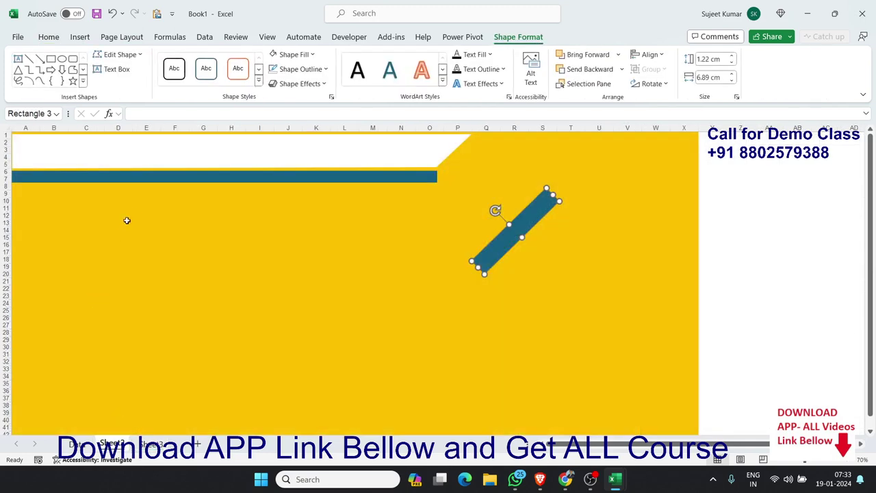
left_click(149, 179)
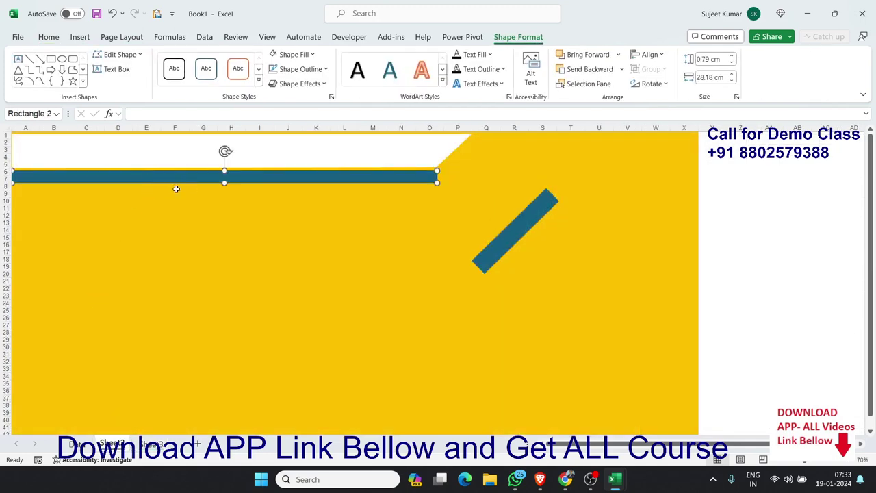
- Move and resize the diagonal bar so its ends join the long blue band
left_click_drag(520, 230, 492, 204)
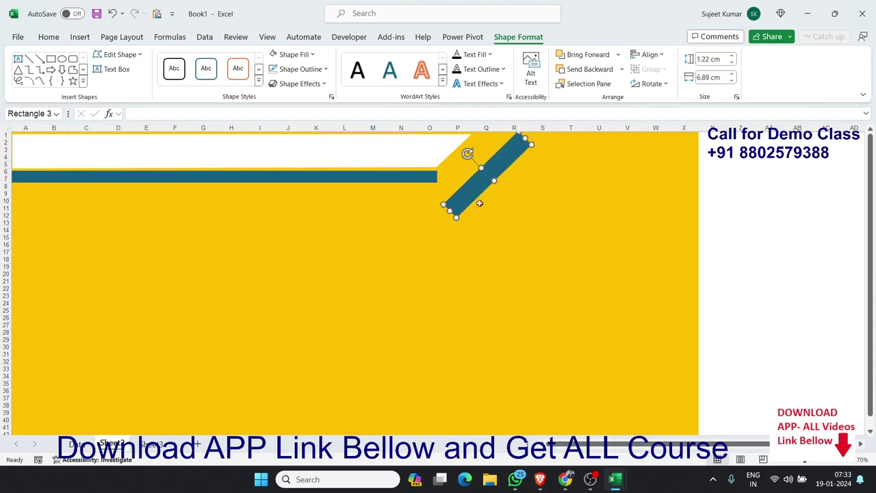
mouse_move(456, 218)
left_mouse_down()
mouse_move(471, 201)
mouse_move(459, 199)
mouse_move(451, 175)
mouse_move(468, 171)
mouse_move(459, 164)
left_mouse_up()
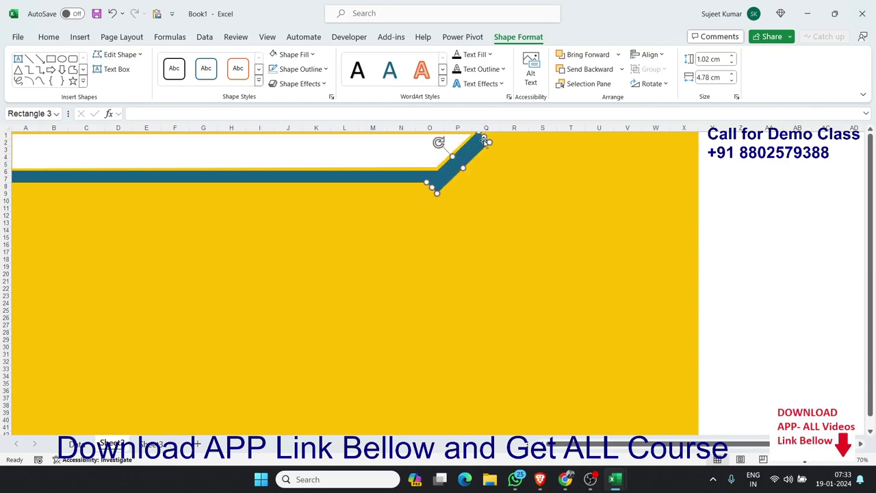
mouse_move(484, 138)
left_mouse_down()
mouse_move(465, 167)
mouse_move(456, 165)
left_mouse_up()
left_click(454, 163)
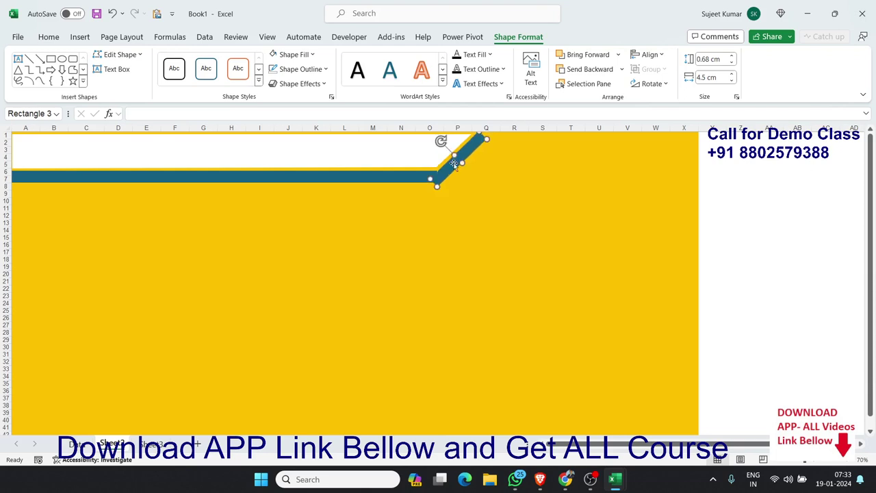
left_click_drag(486, 139, 475, 149)
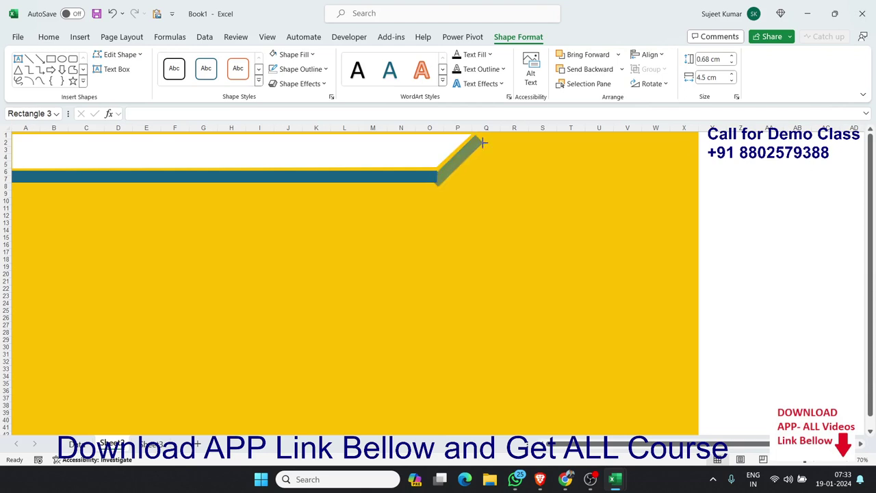
left_click(473, 148)
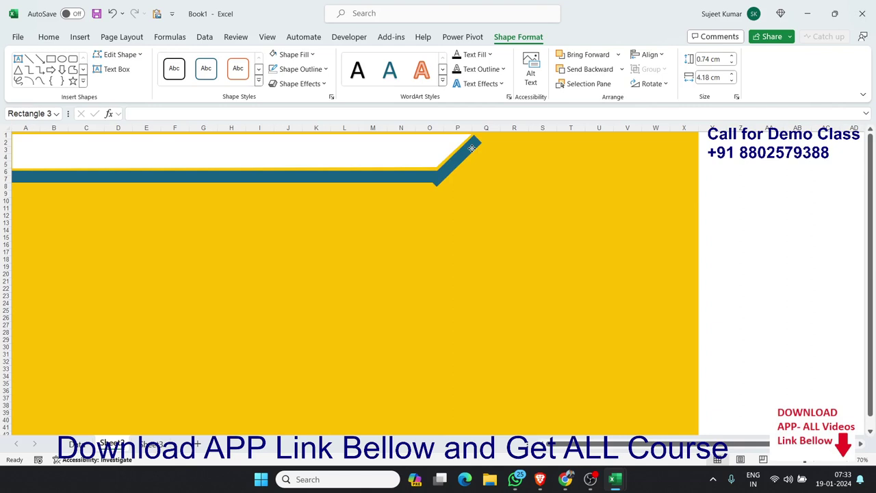
left_click(472, 149)
left_click_drag(437, 184, 439, 183)
left_click(485, 187)
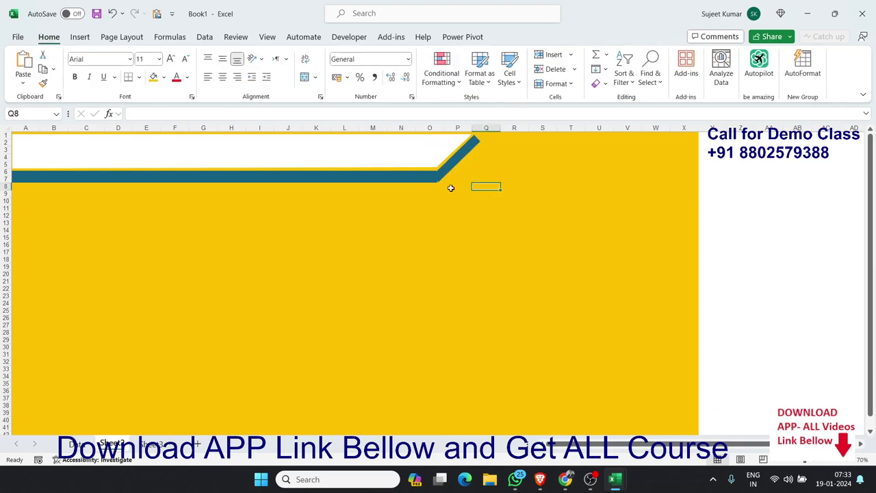
- Nudge the diagonal stripe into final position and copy it as a short bar
left_click(445, 178)
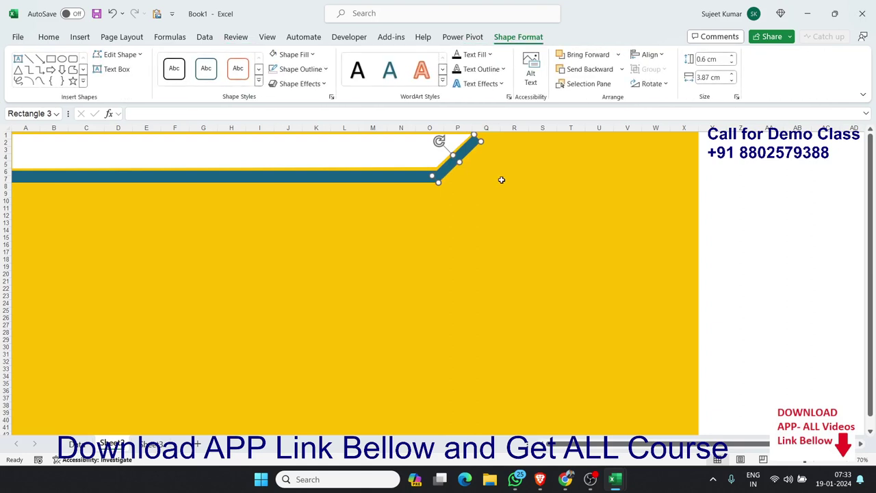
left_click_drag(448, 170, 447, 171)
left_click(456, 179)
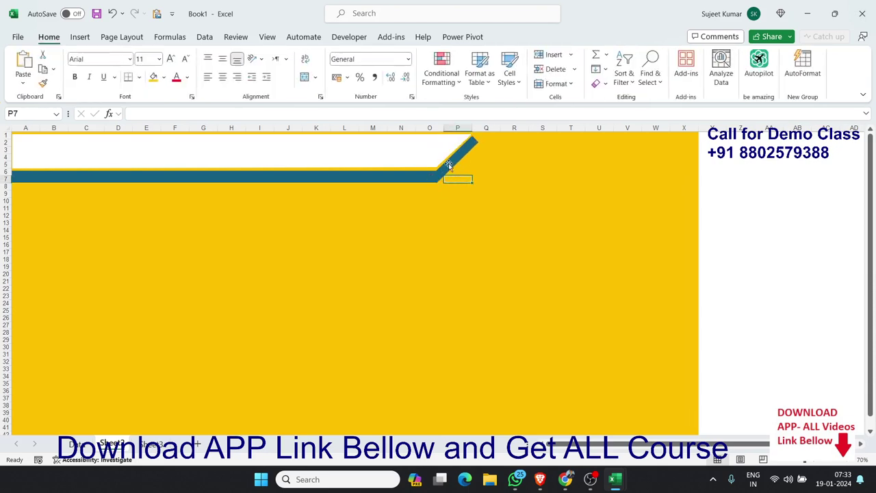
mouse_move(451, 167)
left_mouse_down()
mouse_move(494, 187)
mouse_move(499, 161)
mouse_move(499, 184)
left_mouse_up()
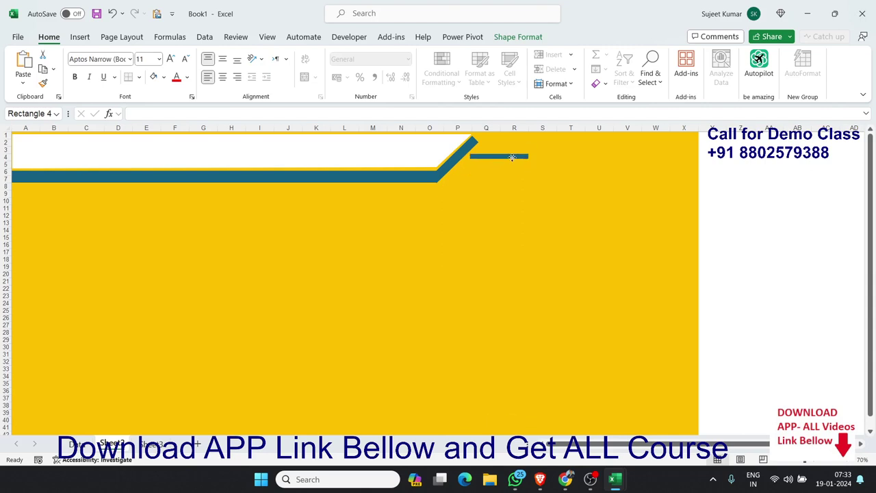
- Place the copied bar at the stripe's top end, stretching it to column T
mouse_move(512, 180)
left_mouse_down()
mouse_move(515, 140)
mouse_move(575, 142)
left_mouse_up()
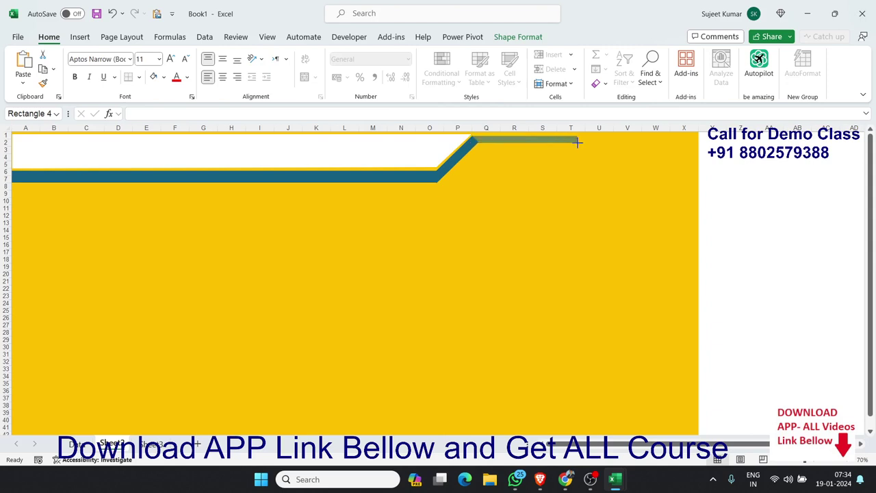
left_click(567, 172)
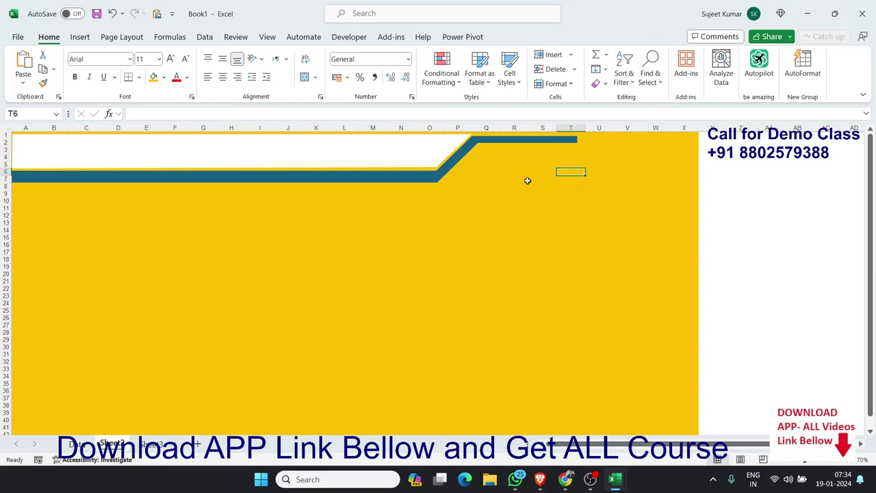
key("alt+Tab")
key("alt+Tab")
left_click(445, 173)
left_click_drag(458, 163, 468, 170)
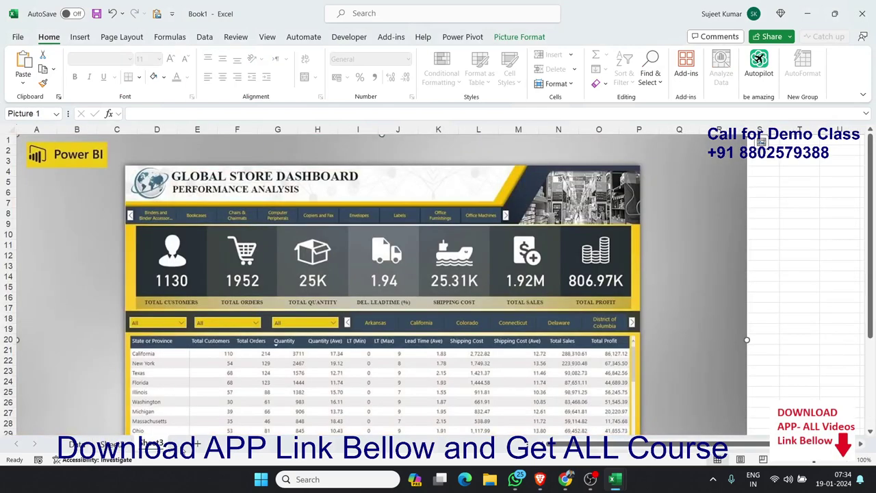
left_click(106, 444)
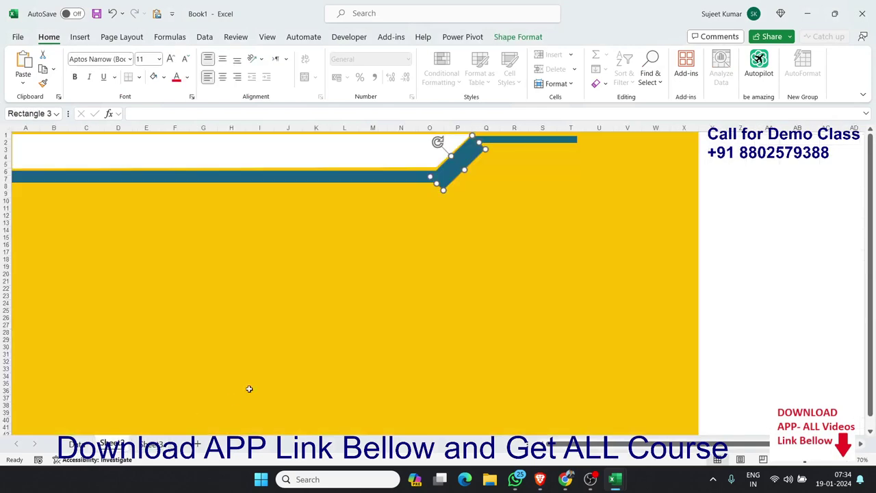
left_click(405, 300)
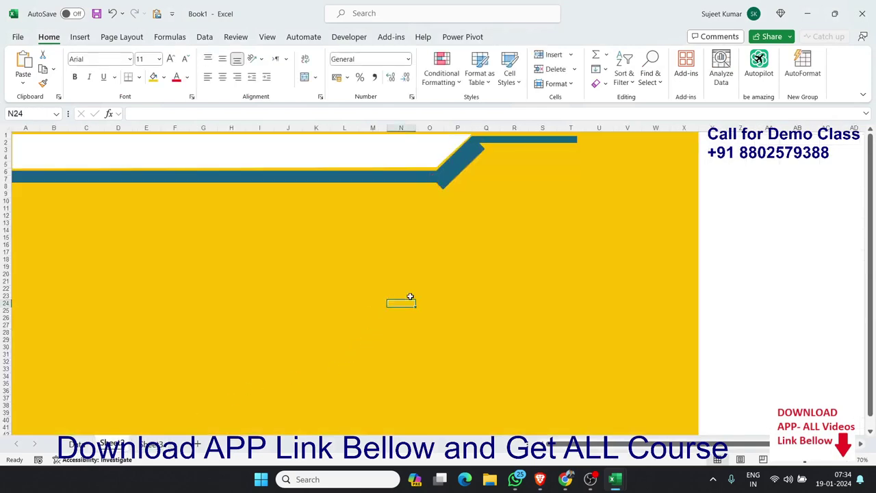
left_click(455, 170)
left_click(461, 181)
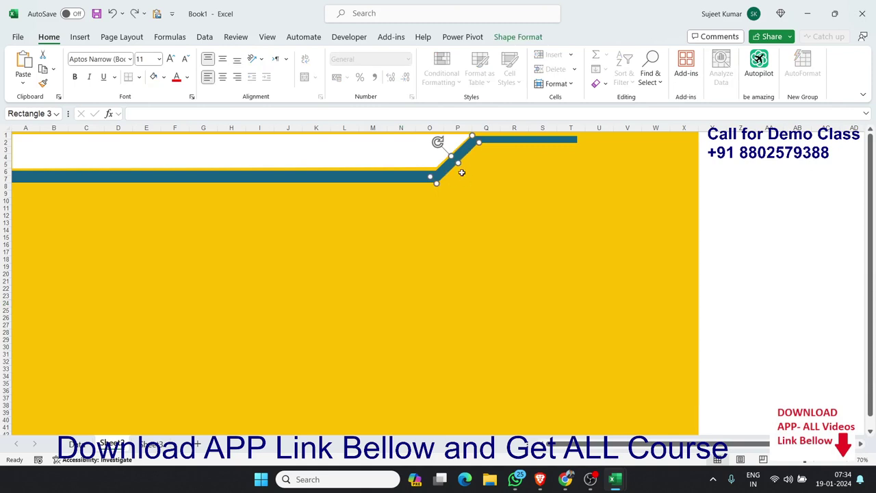
left_click(433, 178)
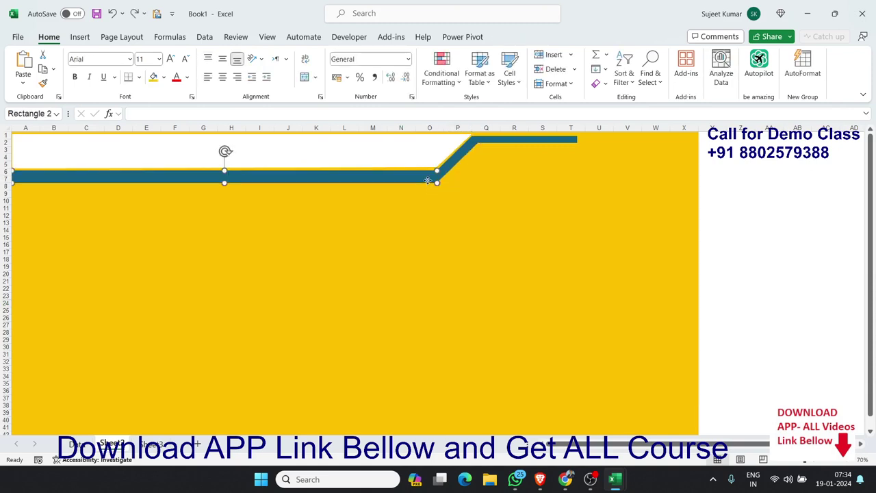
left_click(486, 180)
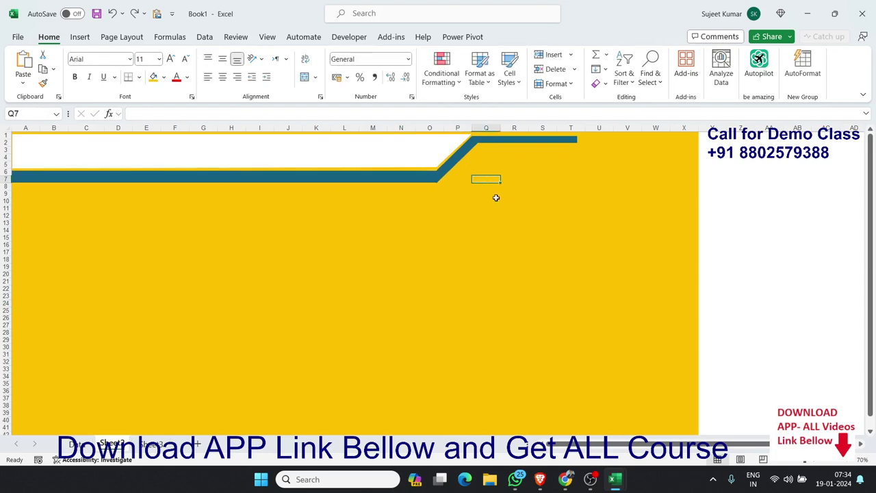
- Copy the white header, flip and narrow the copy, and set it beside the diagonal stripe
left_click(389, 160)
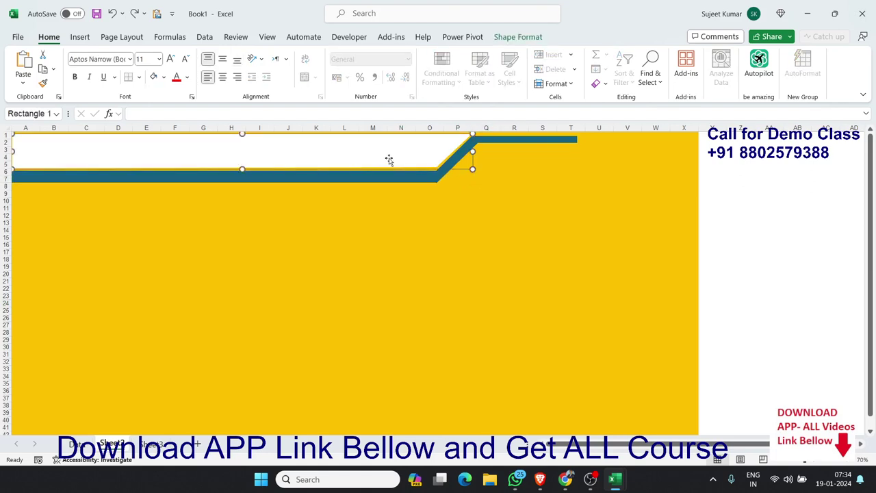
left_click_drag(389, 158, 418, 242, "ctrl")
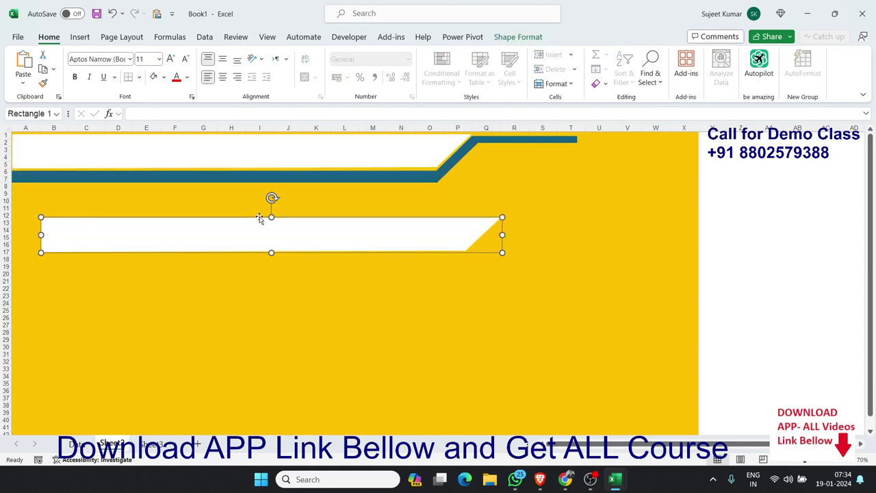
left_click_drag(41, 235, 658, 277)
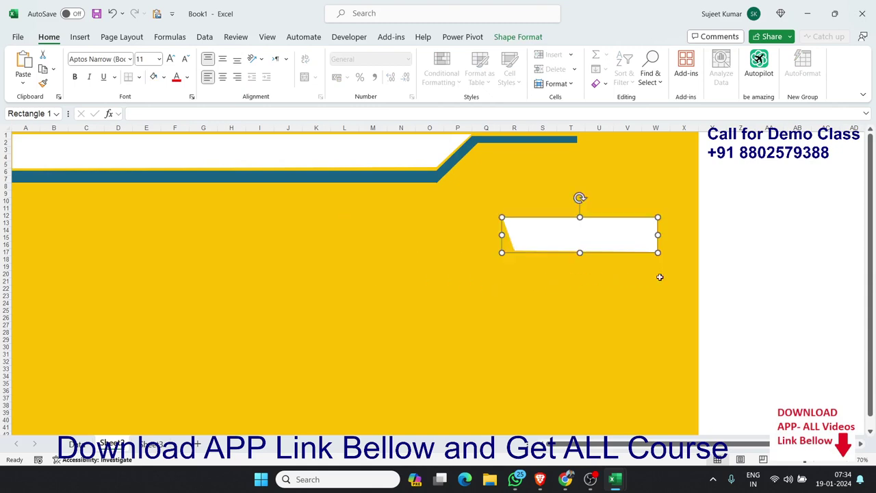
mouse_move(543, 231)
left_mouse_down()
mouse_move(521, 167)
mouse_move(517, 175)
left_mouse_up()
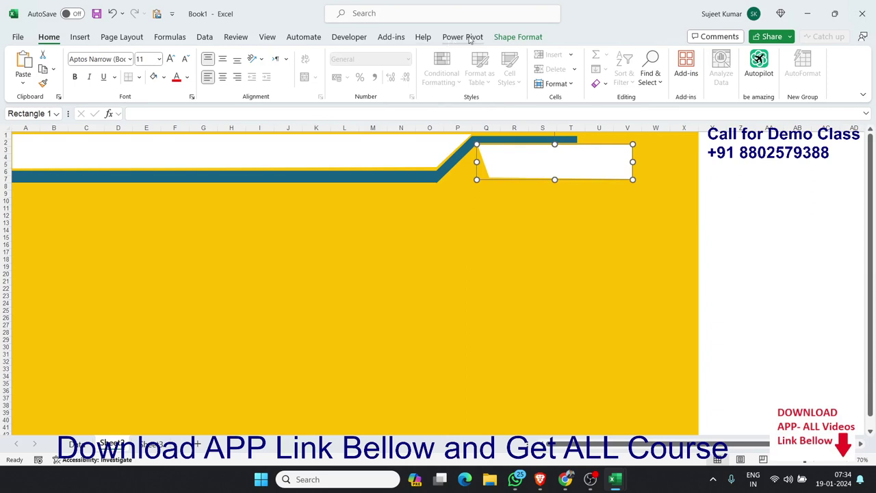
left_click(518, 37)
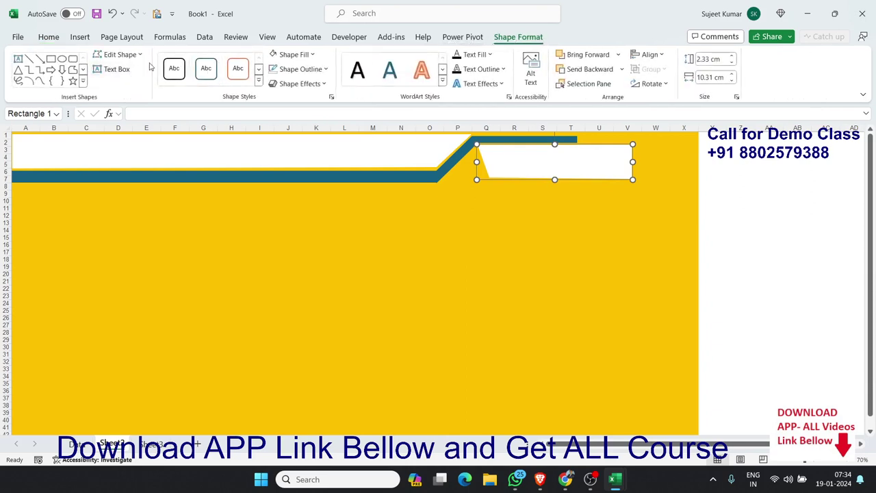
left_click(118, 55)
- Drag the white copy's bottom-left point onto the diagonal stripe and shift it slightly right
left_click(126, 87)
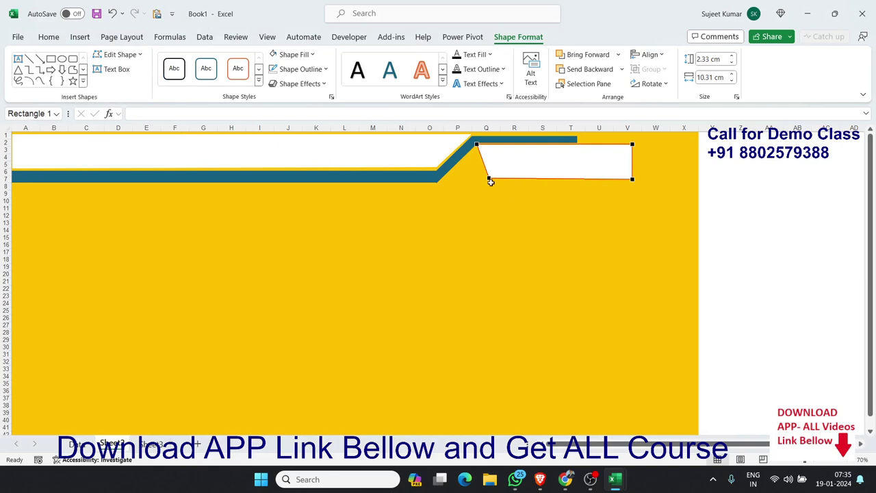
left_click_drag(489, 178, 443, 183)
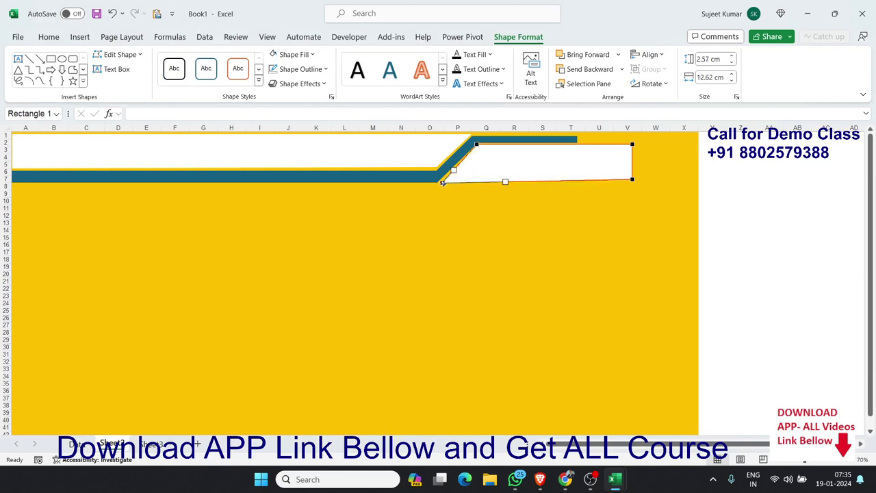
left_click(454, 200)
left_click(507, 171)
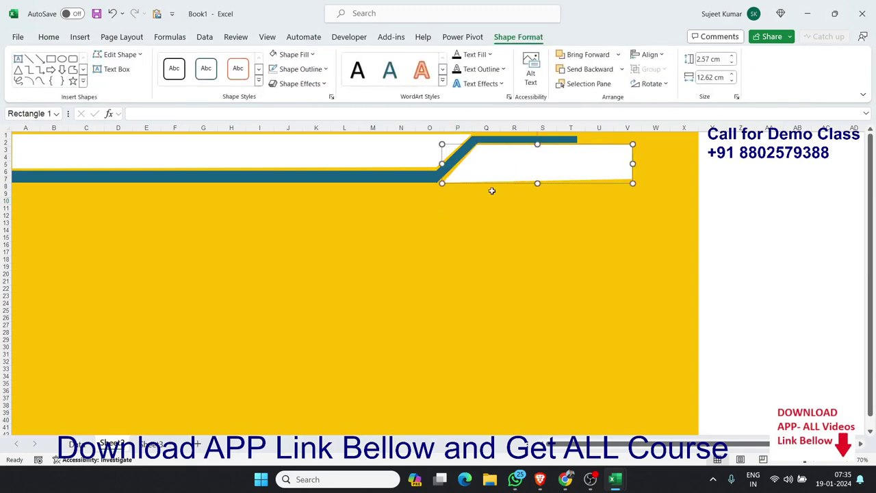
left_click(492, 191)
left_click(524, 170)
left_click_drag(525, 170, 529, 171)
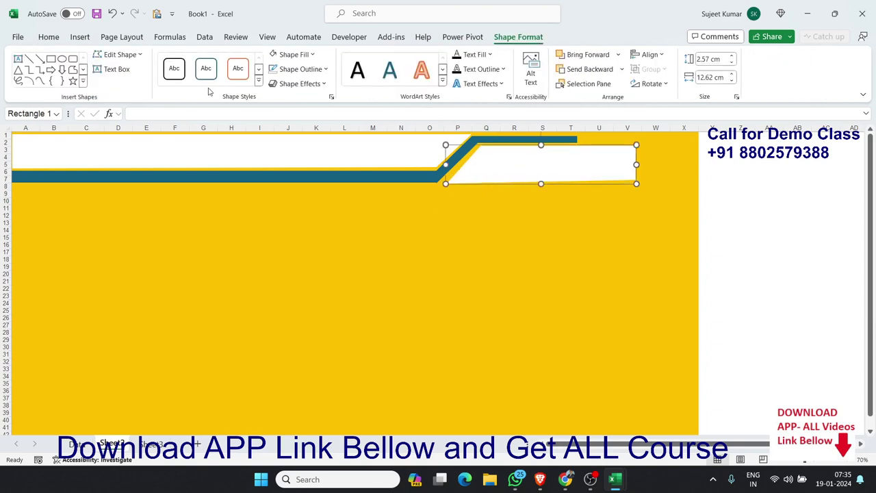
- Pull the white copy's right edge back so it ends at column T
left_click(114, 69)
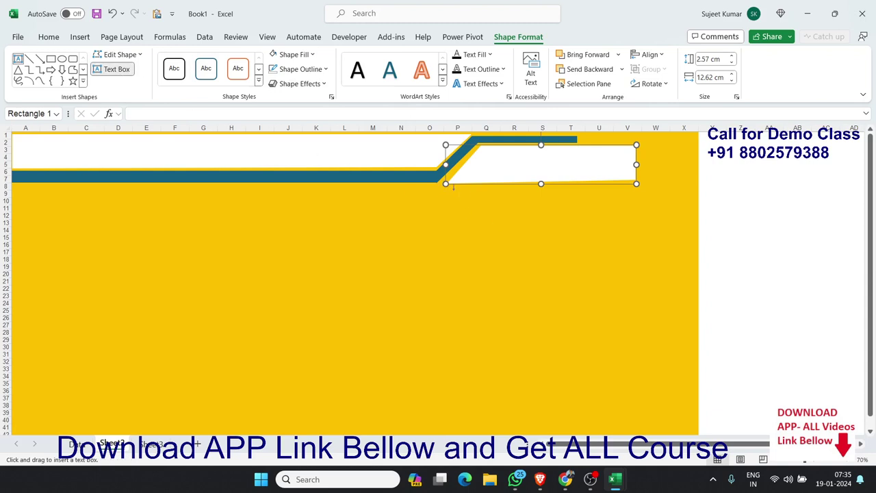
left_click(122, 54)
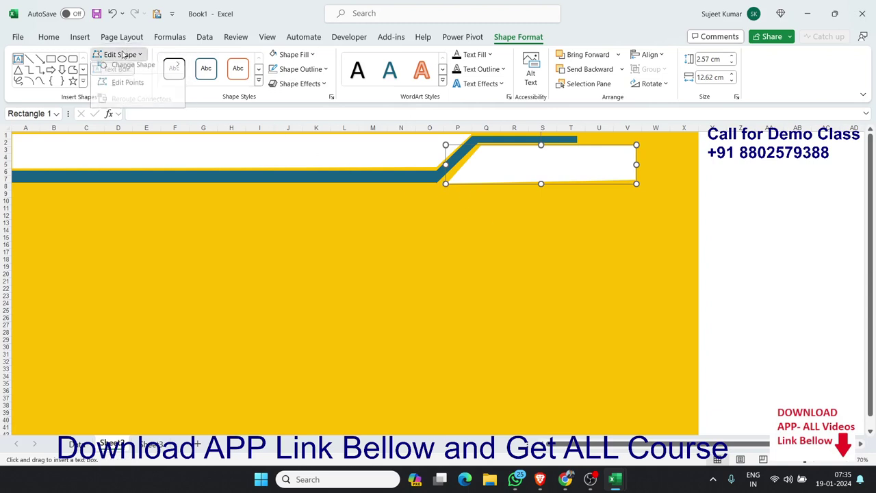
left_click(123, 88)
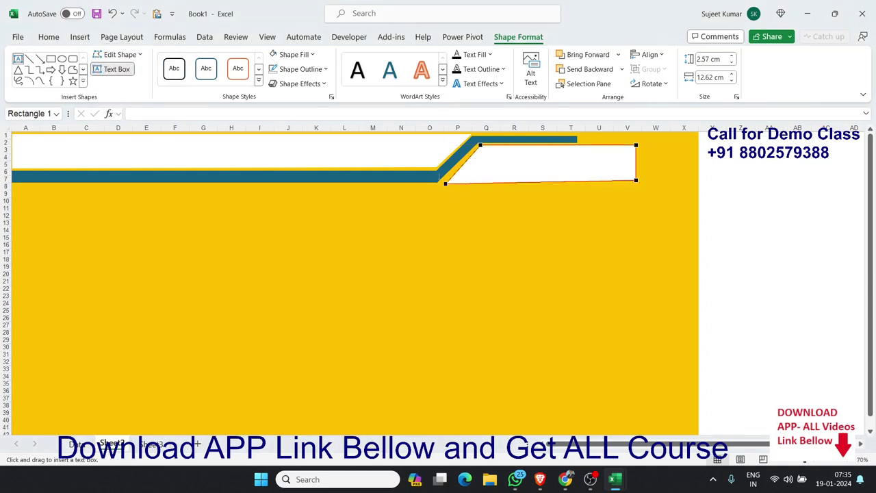
left_click(454, 192)
left_click(446, 182)
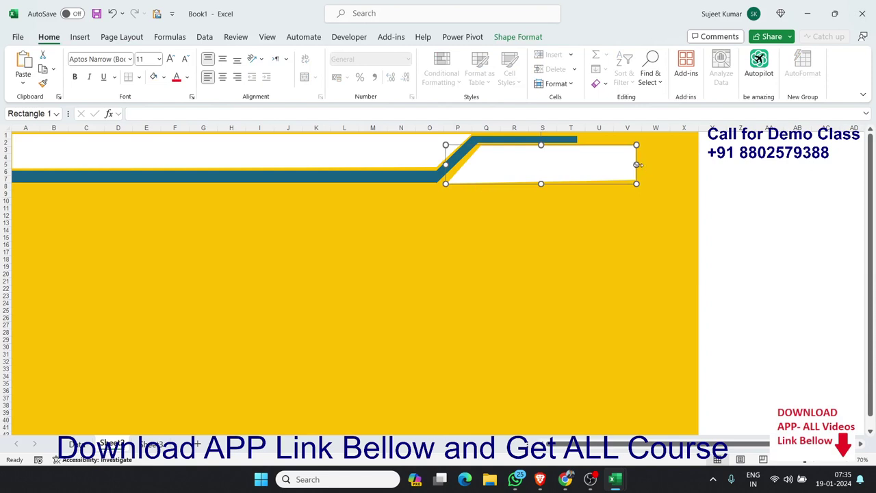
left_click_drag(637, 164, 579, 165)
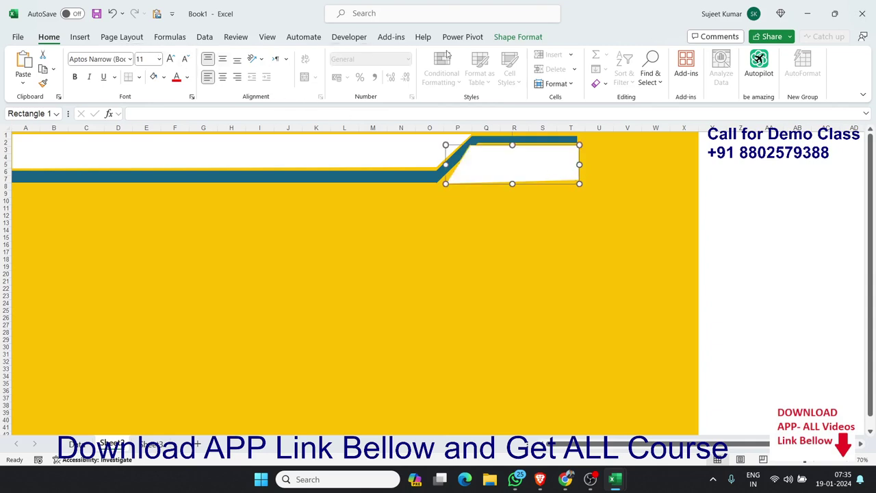
left_click(511, 37)
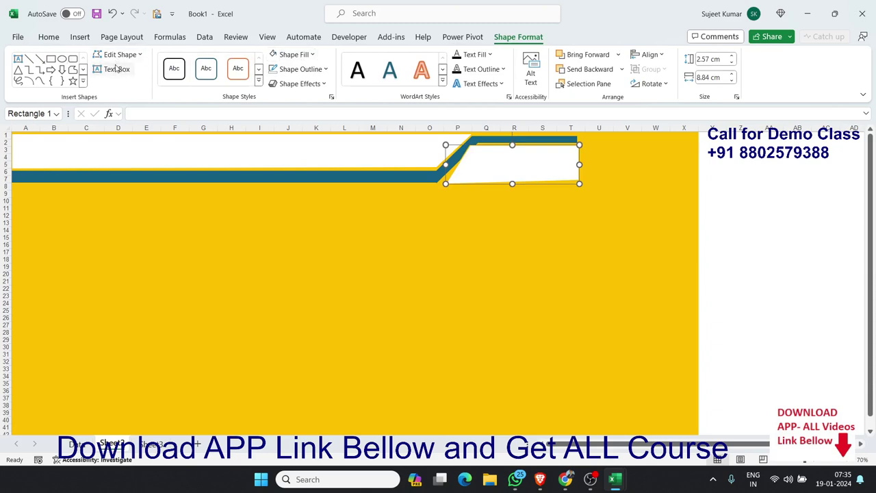
- With Edit Points, nudge the angled white piece's top-left and bottom-left corners
left_click(122, 55)
left_click(128, 88)
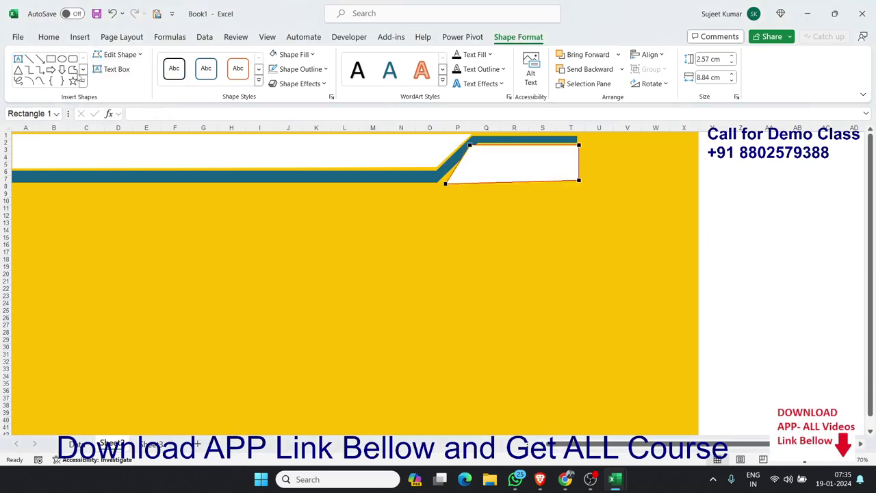
left_click(469, 146)
left_click_drag(475, 147, 479, 146)
left_click_drag(446, 183, 445, 183)
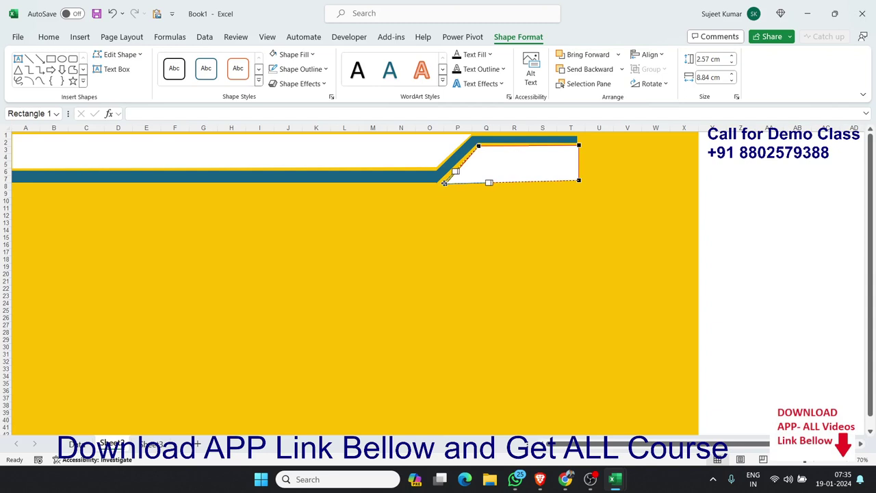
left_click_drag(443, 183, 441, 188)
left_click_drag(441, 184, 437, 183)
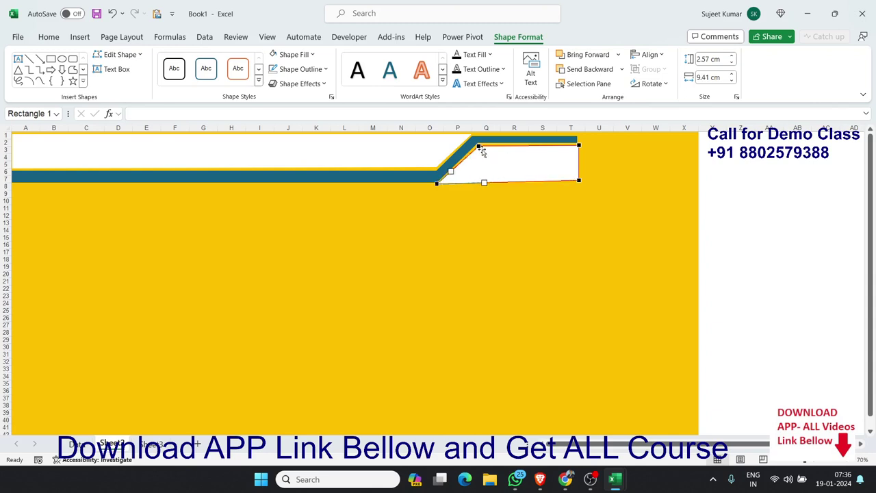
left_click_drag(478, 146, 478, 143)
- After comparing with the reference, refine the bottom-left, top-left and top-right corners
left_click(157, 445)
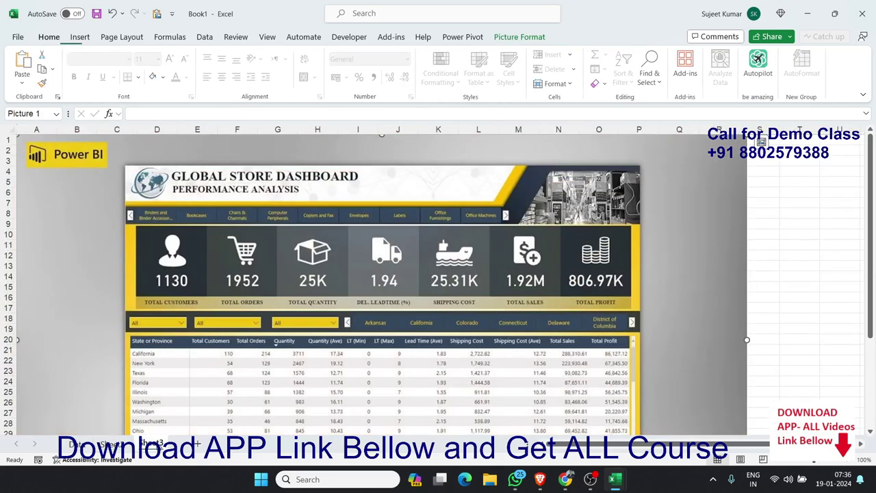
left_click(112, 444)
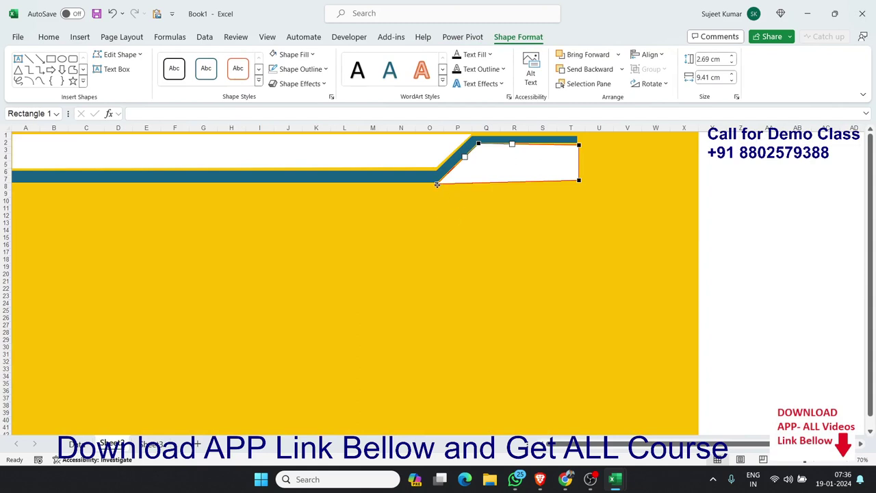
left_click_drag(437, 185, 437, 182)
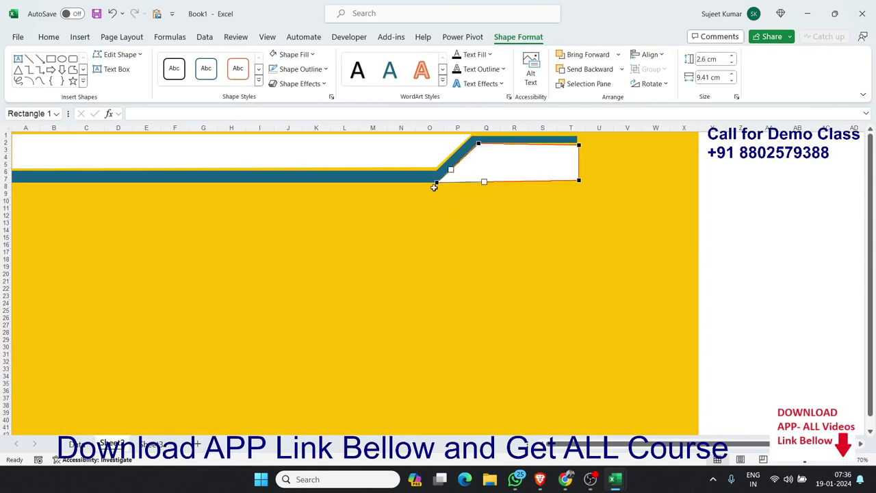
left_click(479, 145)
left_click_drag(478, 145, 477, 142)
left_click_drag(578, 146, 578, 143)
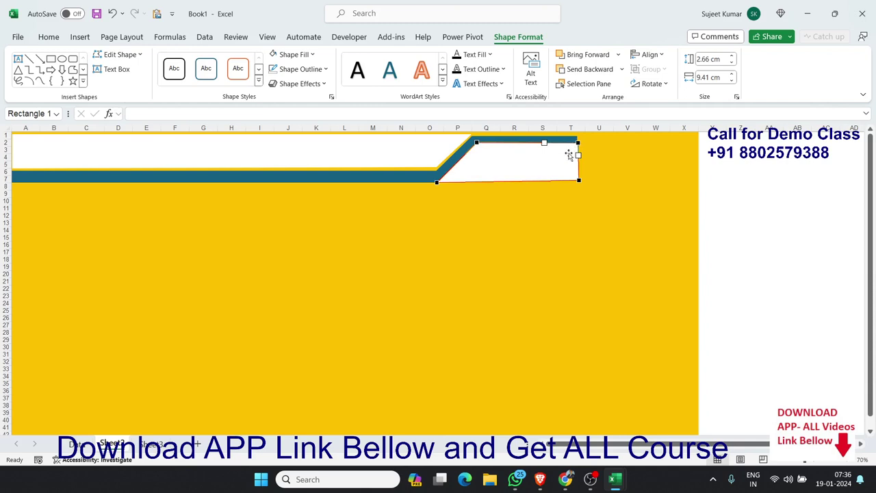
left_click(513, 217)
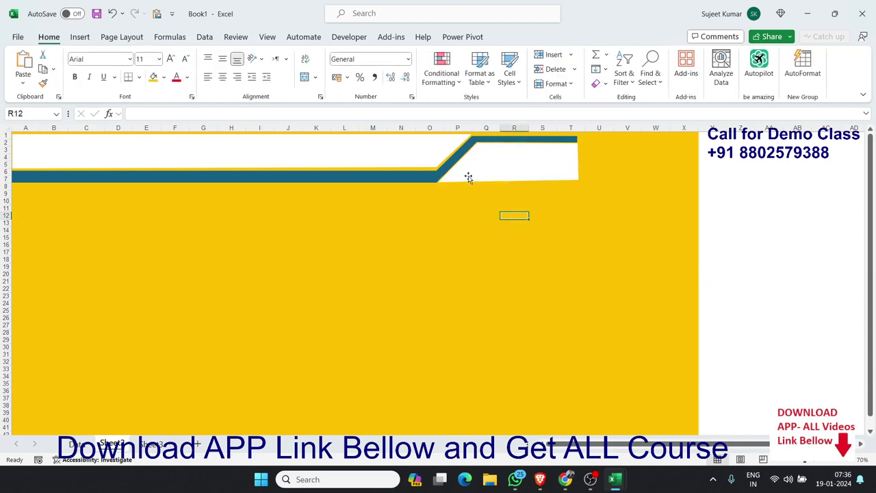
- Widen the angled white piece from 9.41 cm to 9.74 cm to meet the blue bar
left_click(468, 176)
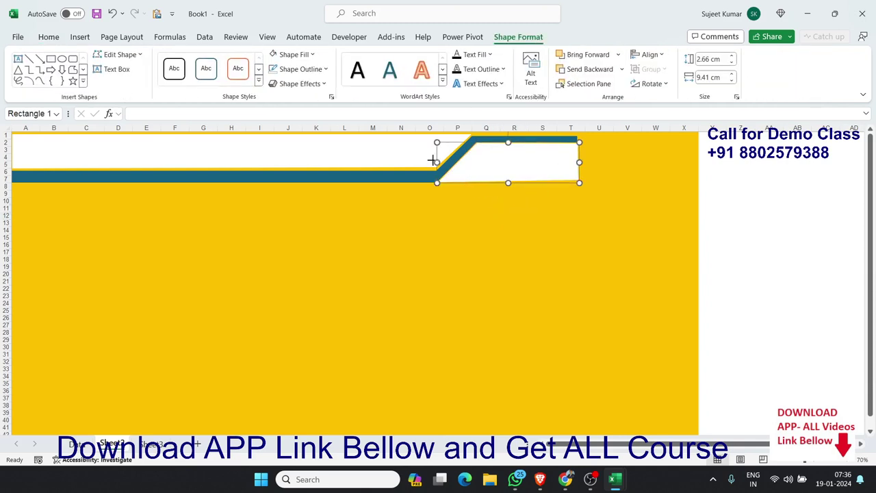
left_click(431, 159)
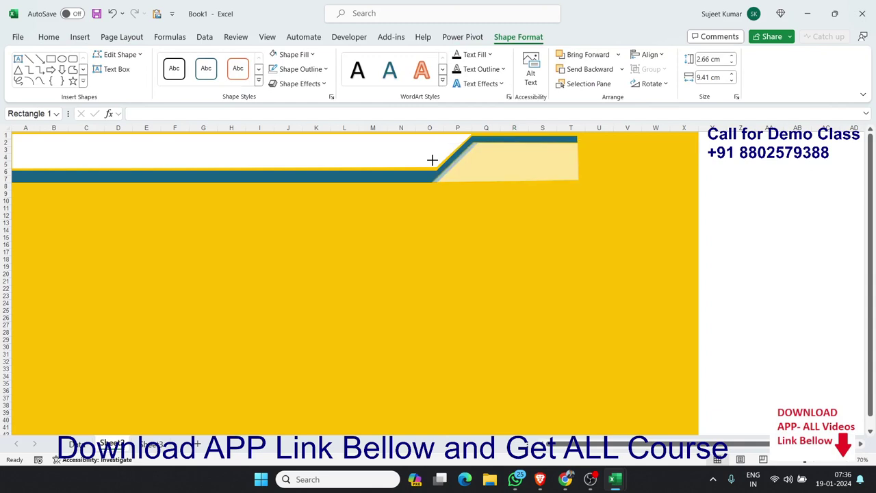
left_click_drag(432, 159, 432, 162)
left_click(474, 236)
left_click(507, 165)
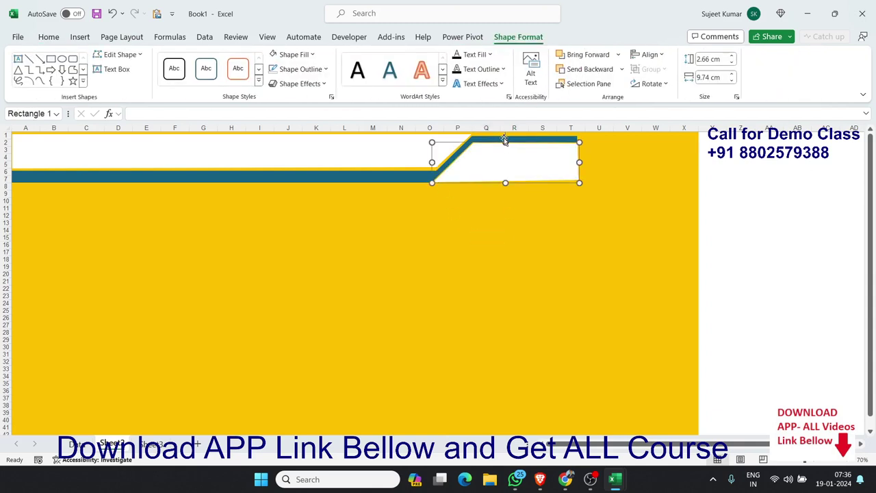
left_click_drag(504, 144, 505, 143)
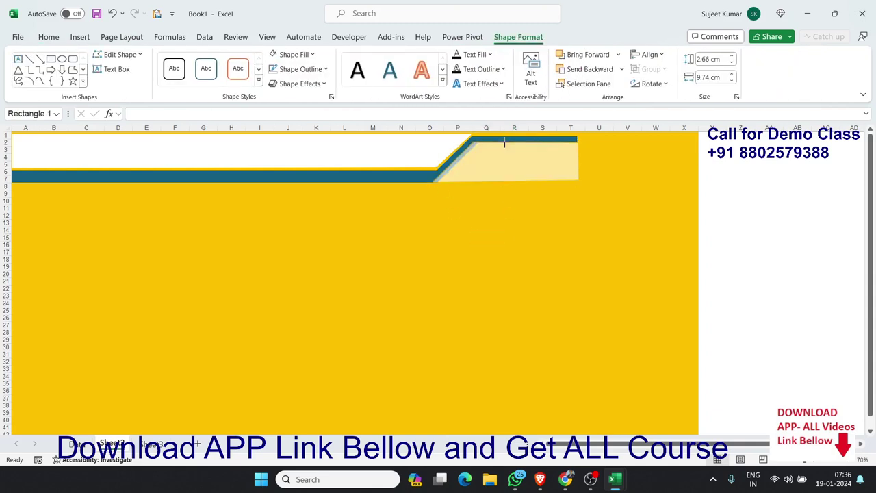
left_click(522, 222)
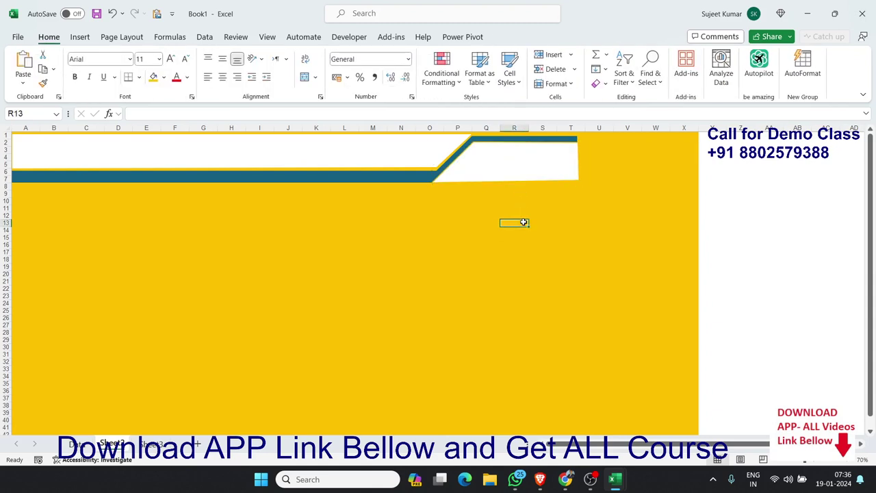
left_click(406, 153)
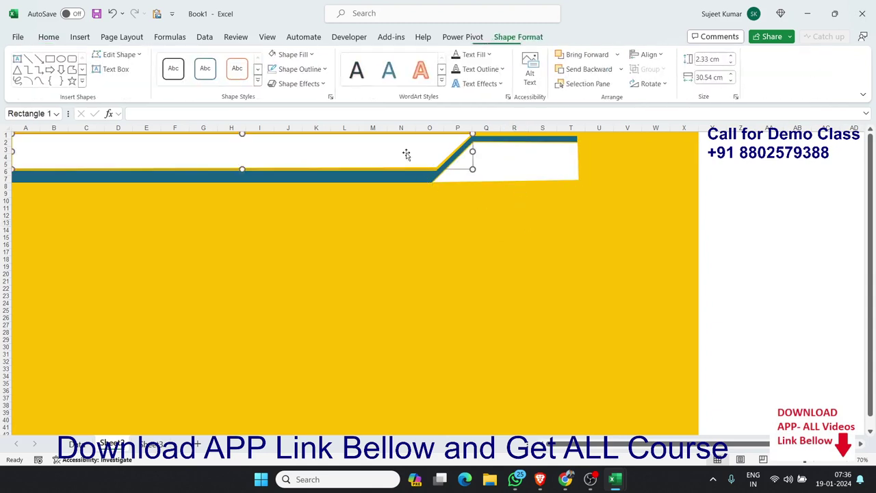
left_click(556, 174)
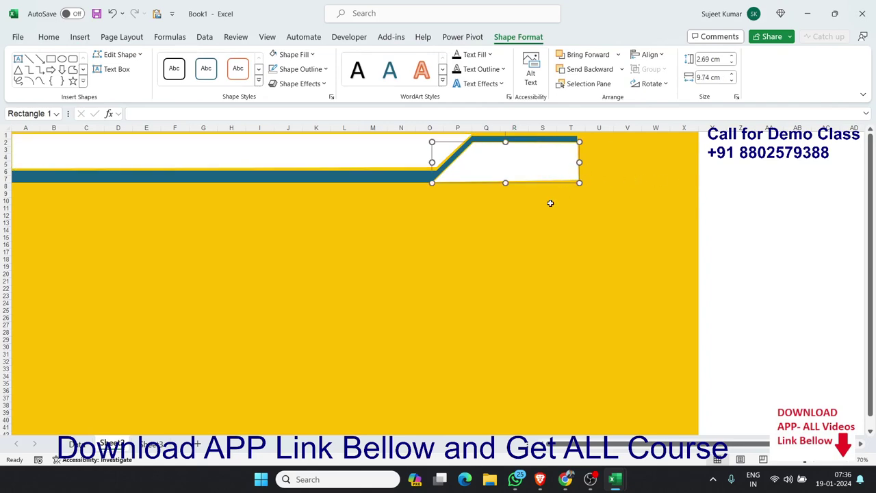
left_click(551, 204)
key("alt+Tab")
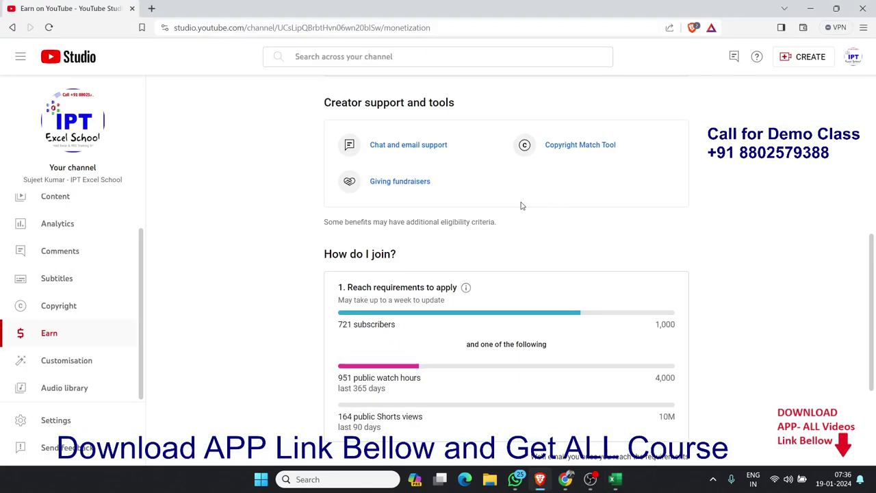
key("alt+Tab")
left_click(815, 464)
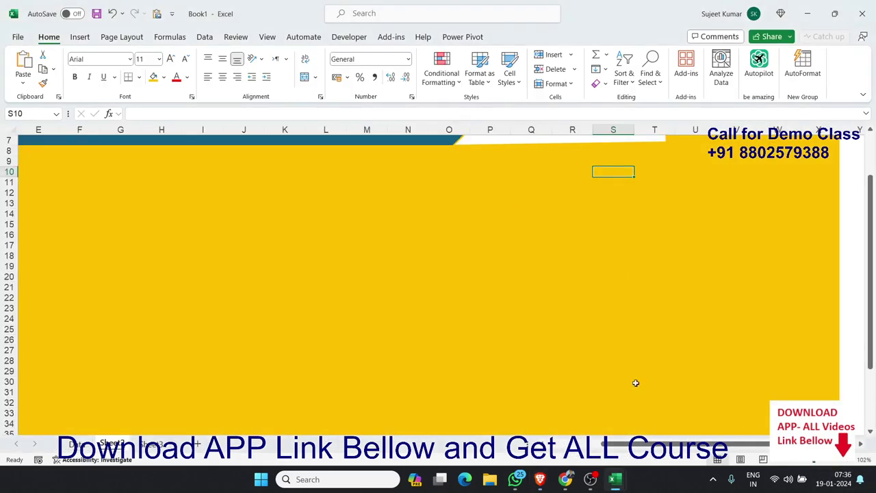
left_click(536, 266)
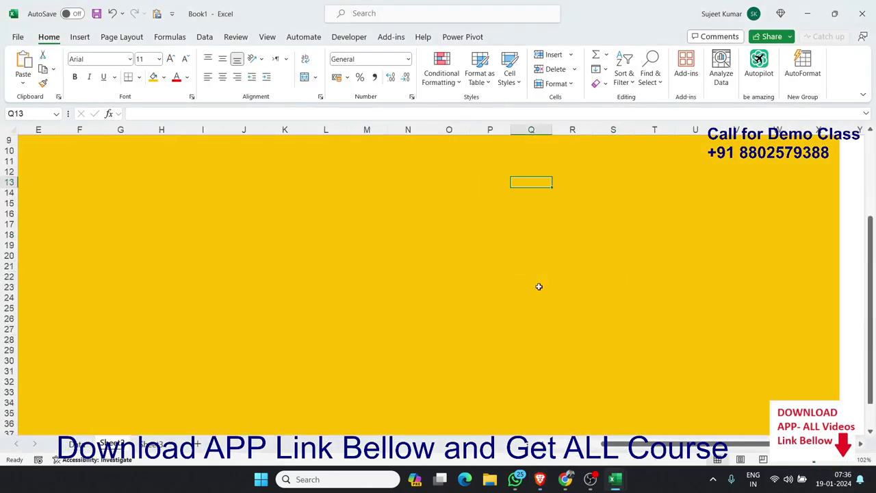
left_click_drag(620, 444, 534, 439)
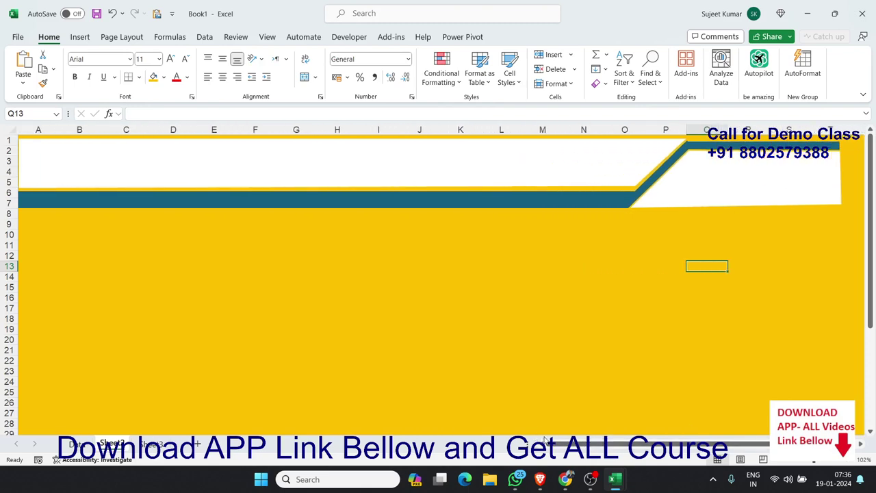
left_click_drag(533, 440, 533, 446)
left_click(410, 309)
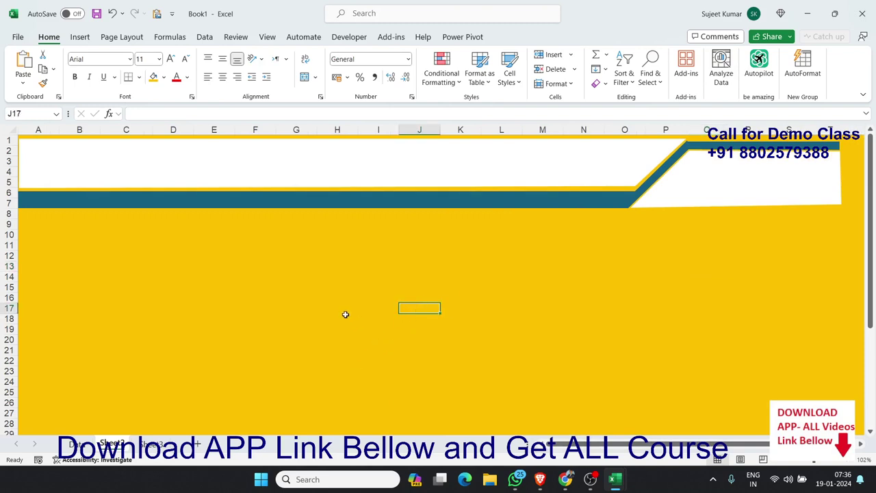
- Search Google Images for 'globe logo'
left_click(469, 178)
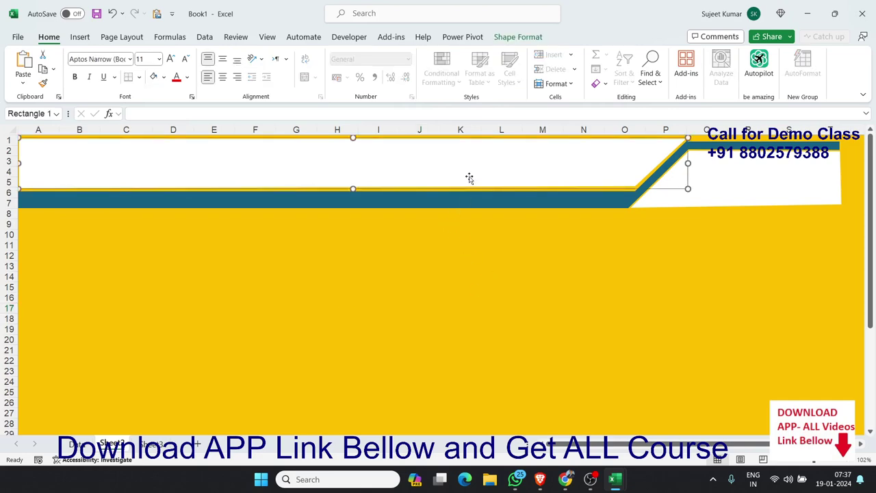
left_click(566, 479)
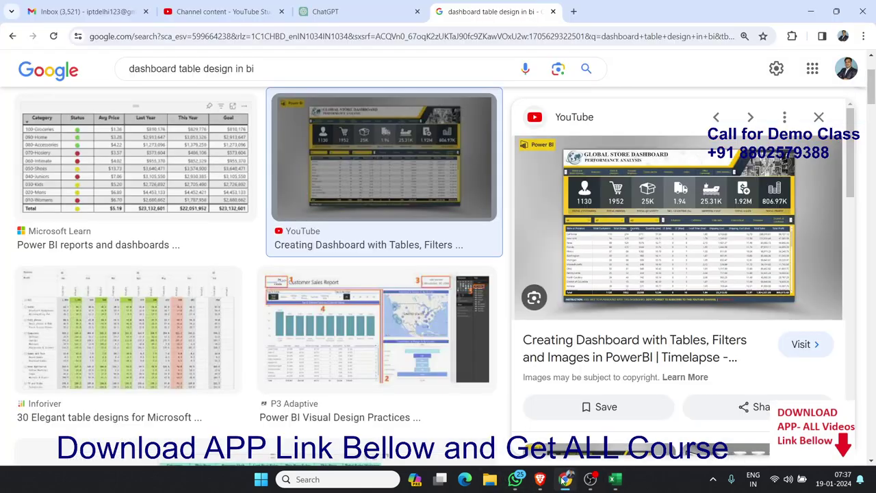
double_click(355, 70)
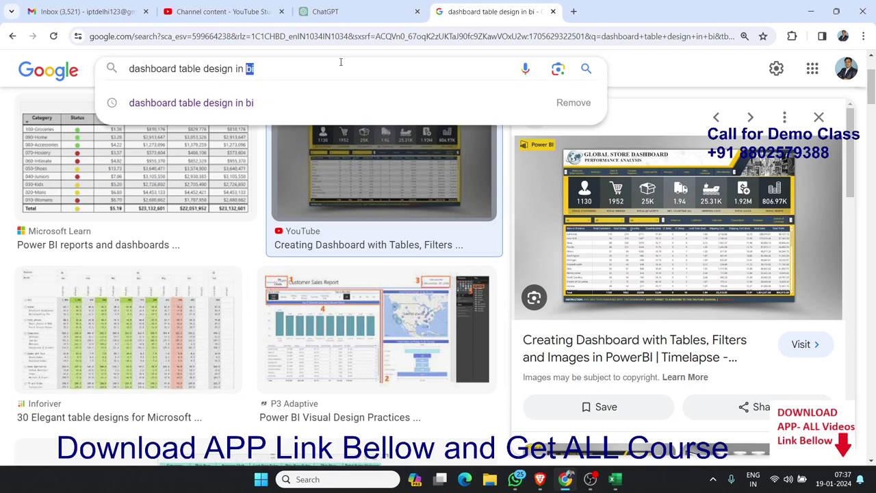
key("ctrl+a")
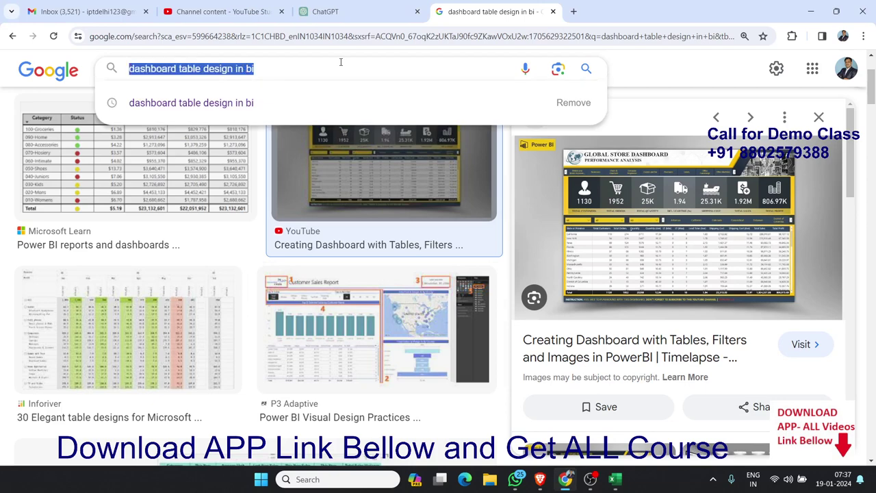
type("Glob")
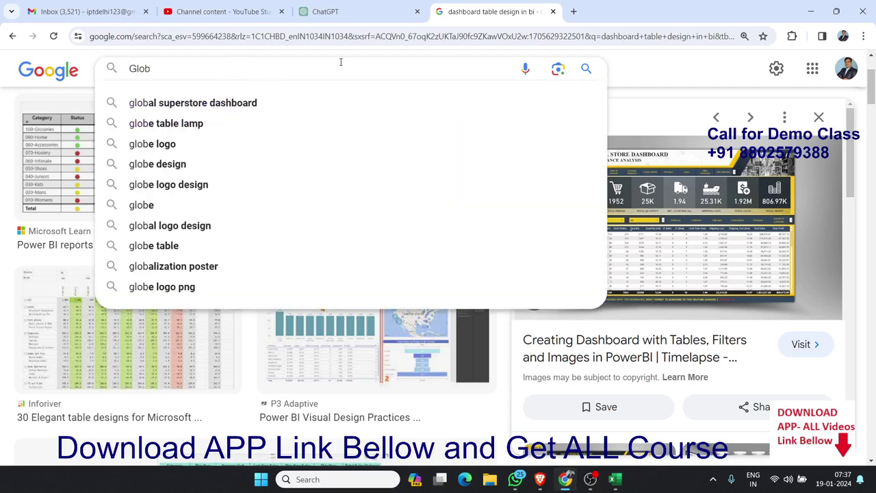
key("Down")
key("Down")
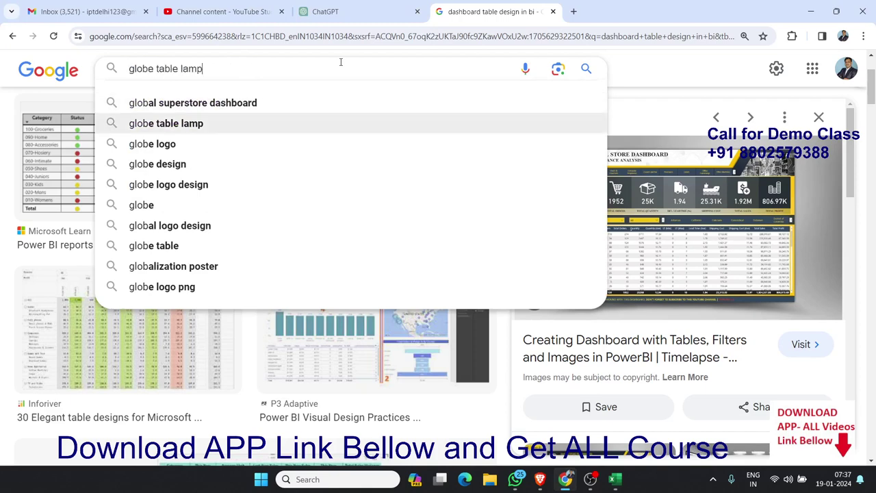
key("Down")
key("Return")
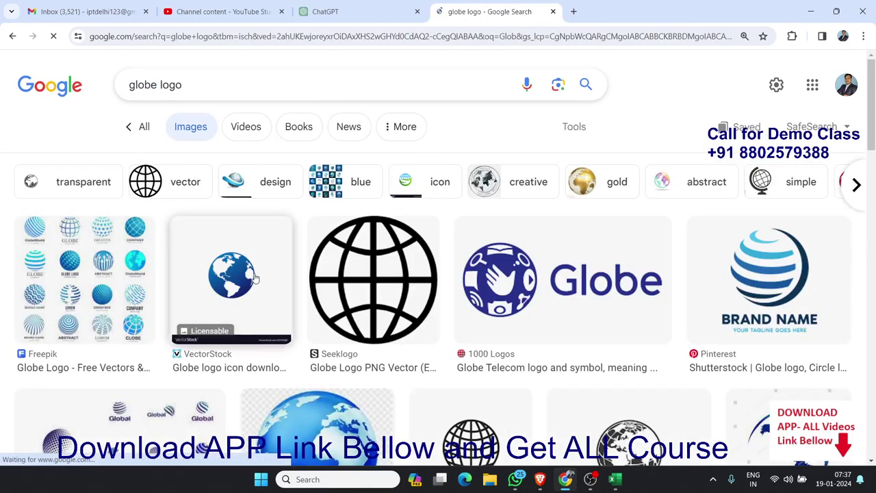
- Copy the transparent blue globe image from the results
scroll(342, 274, "down", 1)
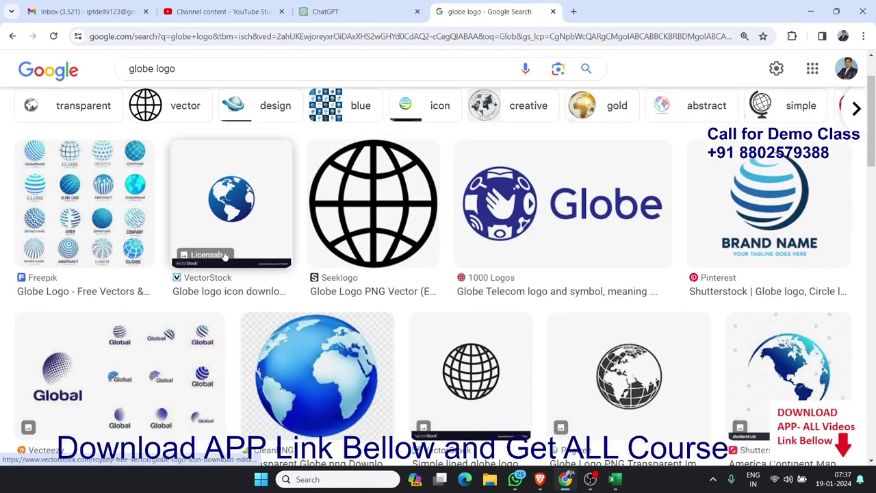
scroll(336, 287, "down", 1)
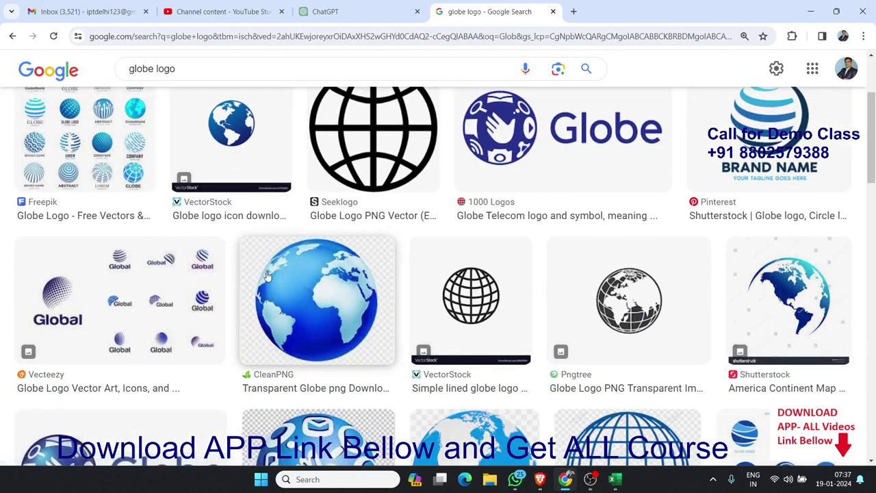
right_click(318, 307)
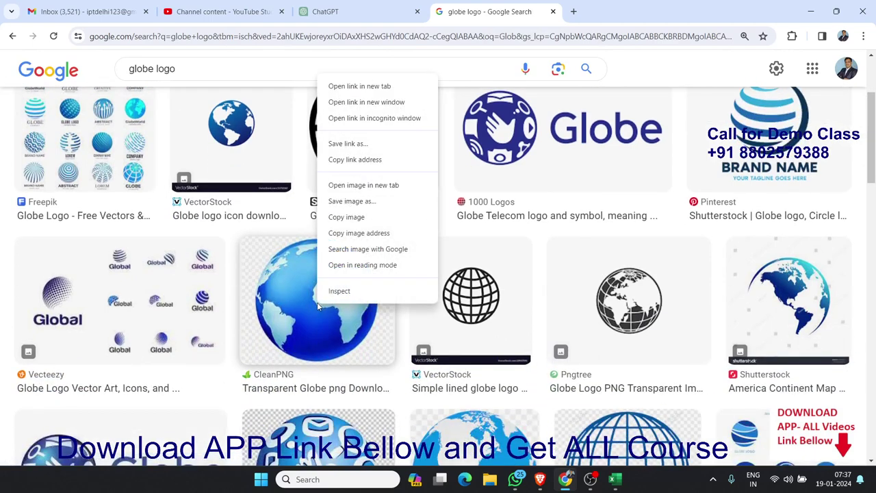
left_click(347, 217)
- Paste the globe picture at F12 in Excel, then undo the paste
key("alt+Tab")
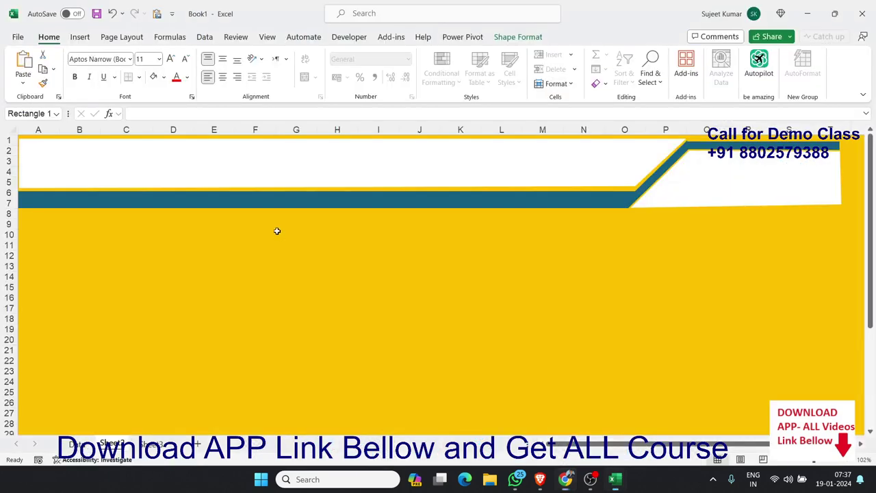
left_click(267, 247)
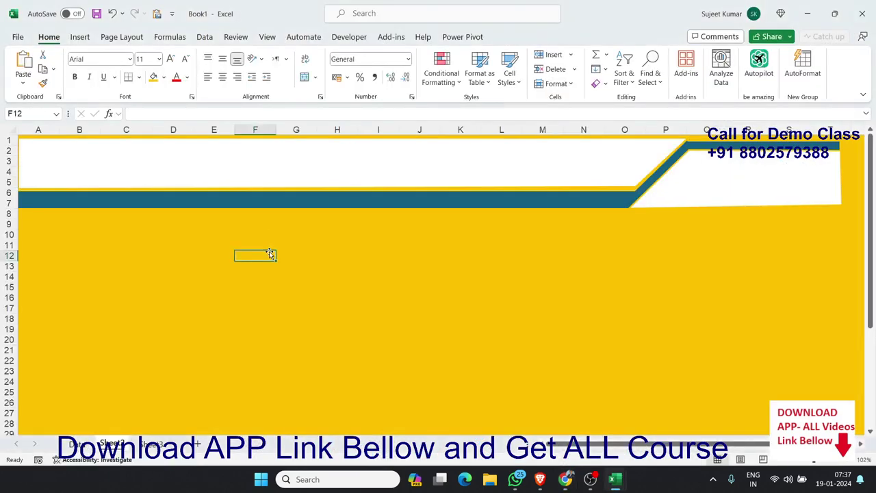
key("ctrl+v")
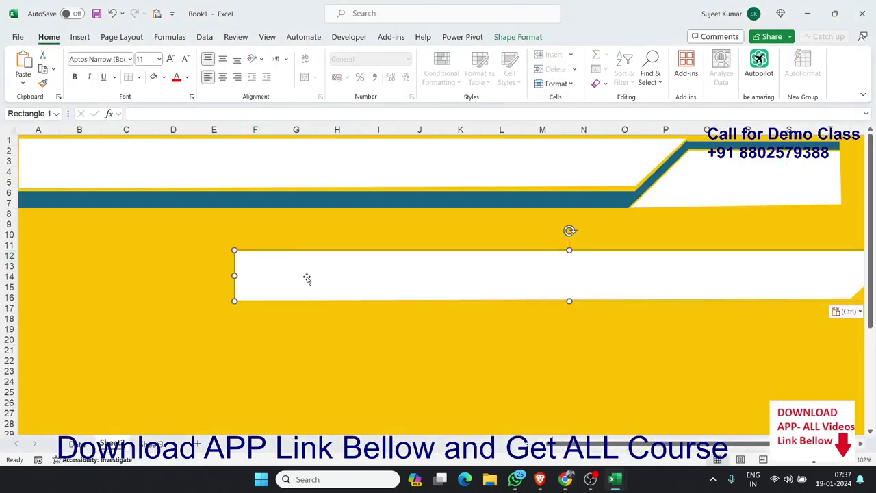
key("ctrl+z")
key("alt+Tab")
- Copy the globe image again, paste it at F14, then delete it
right_click(307, 263)
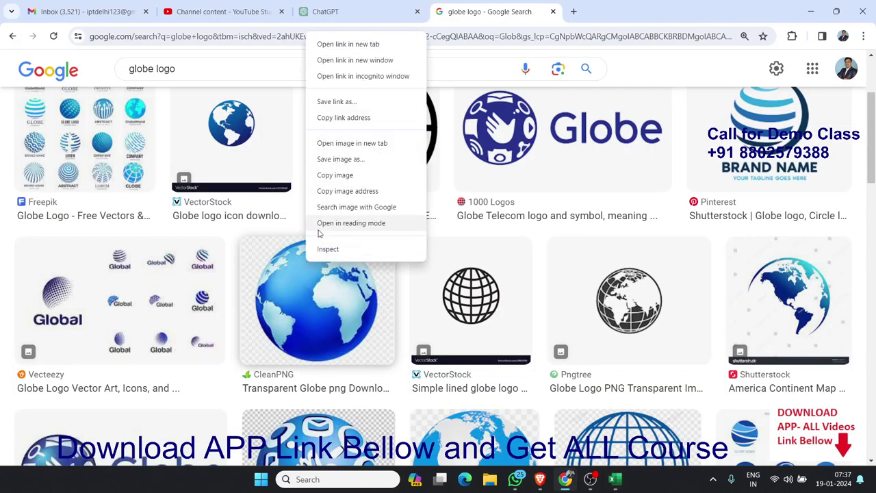
left_click(324, 175)
key("alt+Tab")
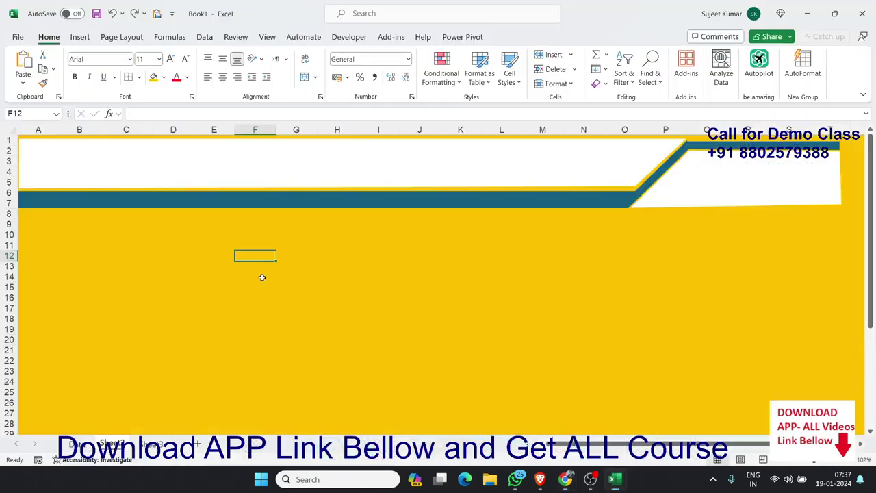
left_click(259, 279)
key("ctrl+v")
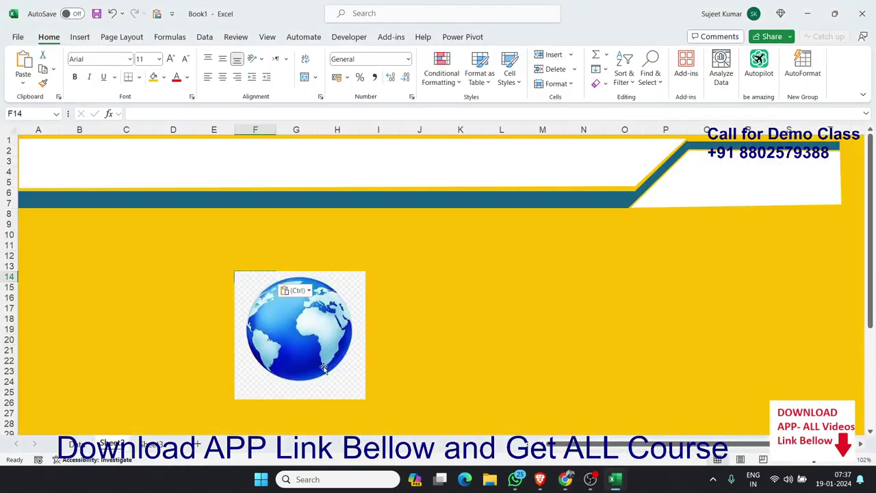
key("Delete")
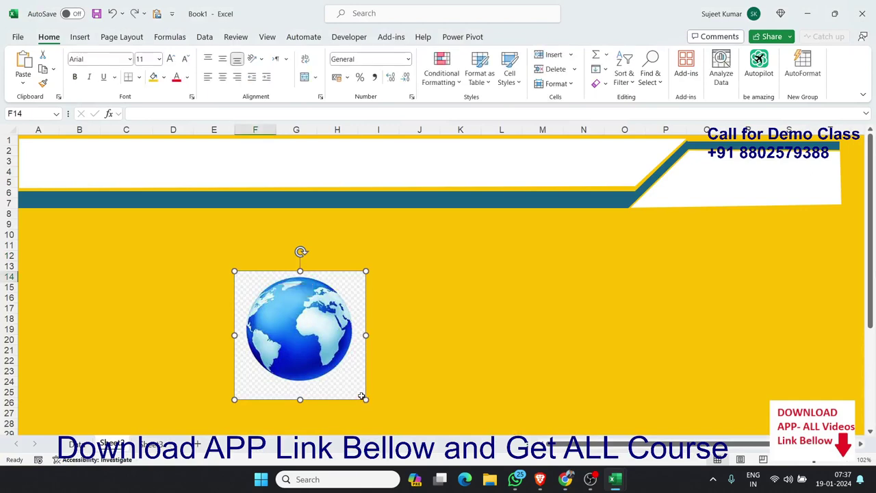
key("alt+Tab")
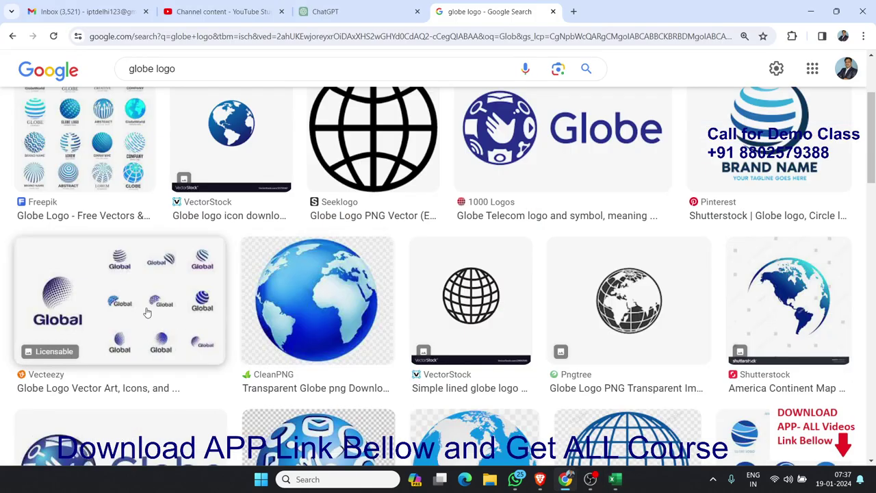
- Preview and close the CleanPNG globe, then scroll further through the results
left_click(317, 329)
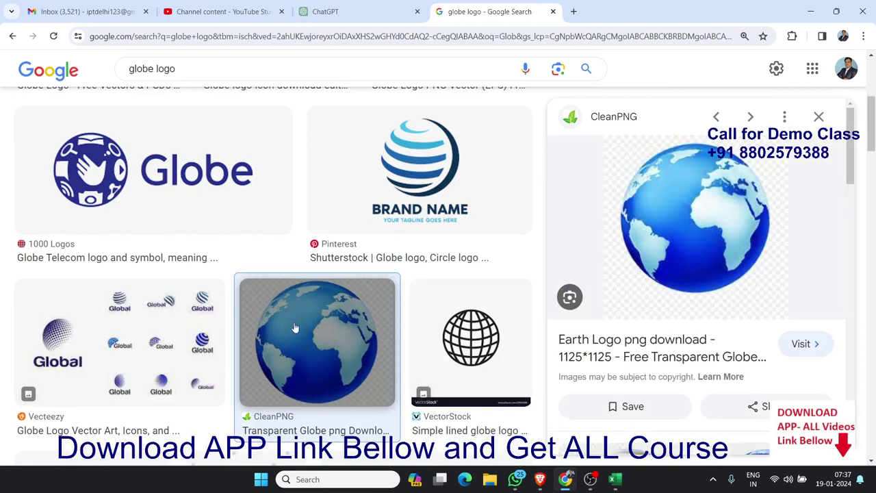
left_click(324, 328)
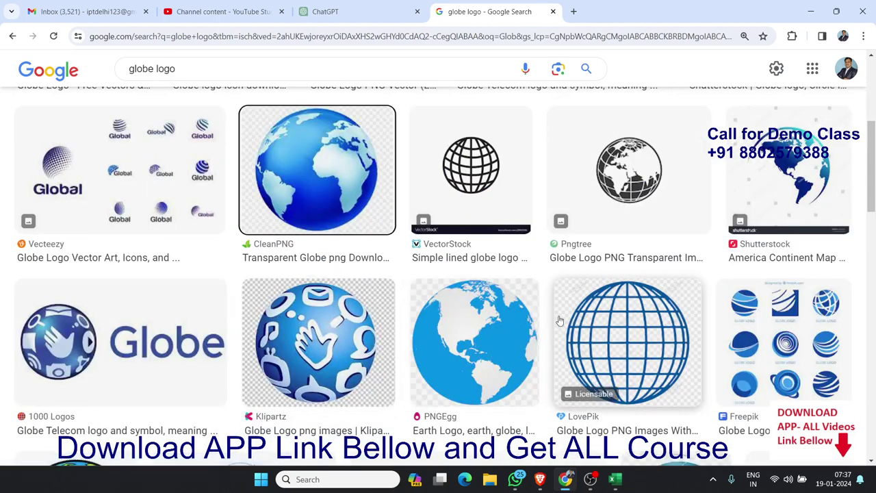
scroll(505, 350, "up", 4)
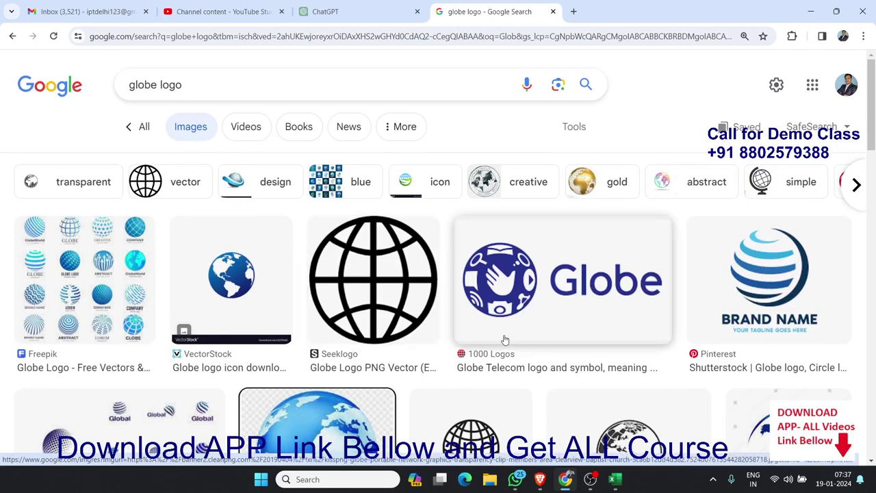
scroll(507, 340, "down", 2)
scroll(558, 343, "down", 2)
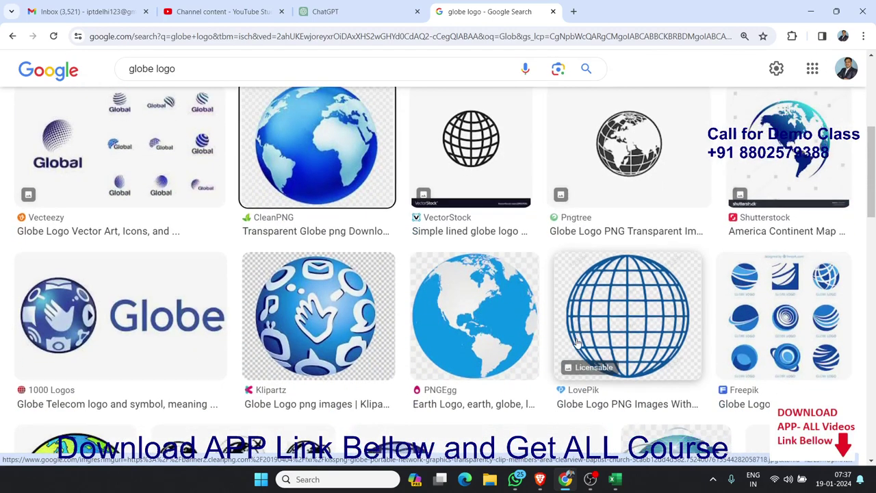
scroll(577, 342, "down", 1)
scroll(577, 342, "down", 1)
scroll(577, 342, "down", 2)
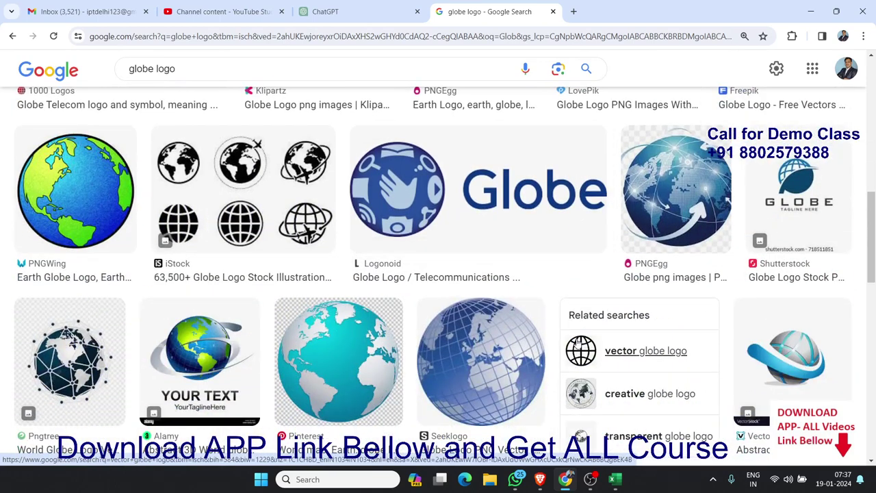
- Copy the Seeklogo grid-lined blue globe image for Excel
left_click(488, 363)
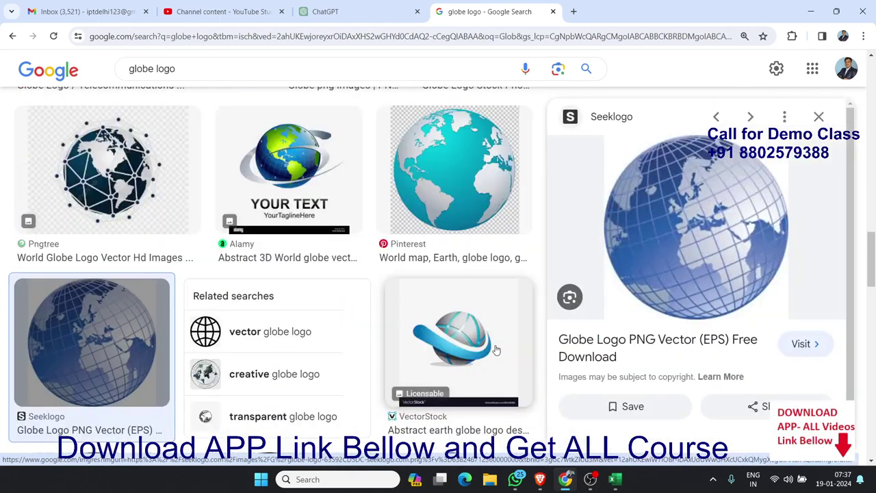
right_click(654, 244)
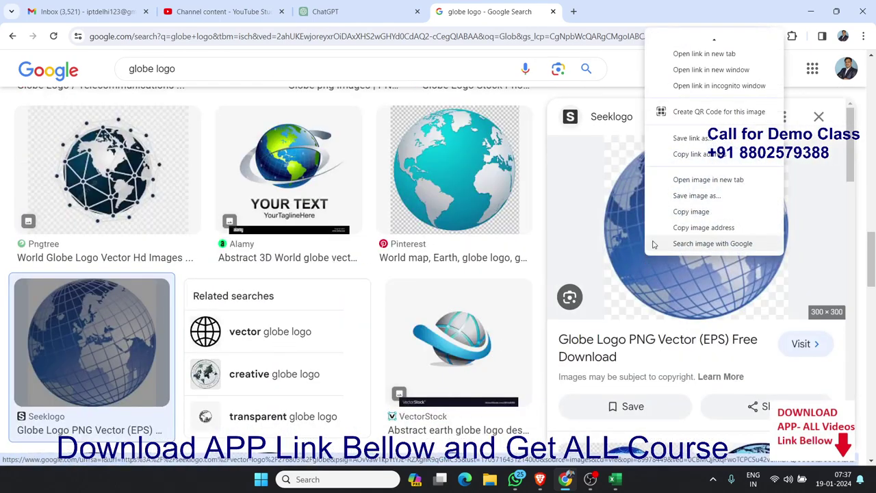
left_click(682, 214)
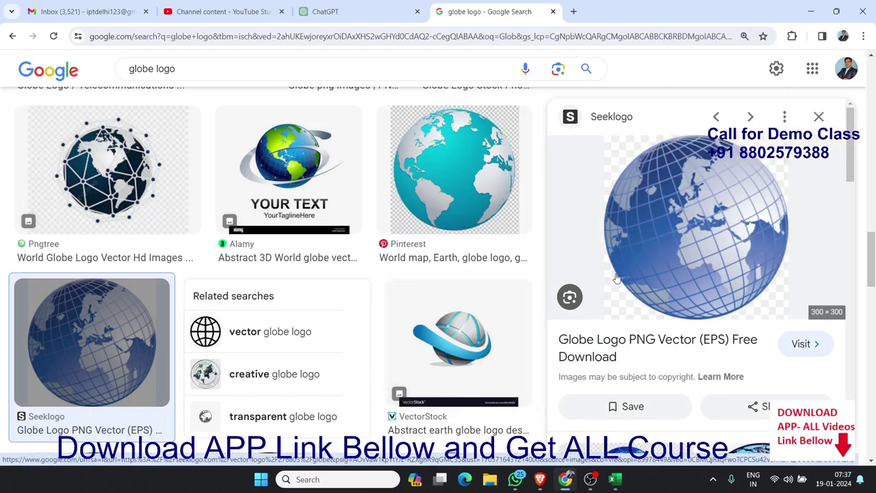
key("alt+Tab")
- Paste the Seeklogo globe, shrink it, and place it at the header's left end (A2–A5)
key("ctrl+v")
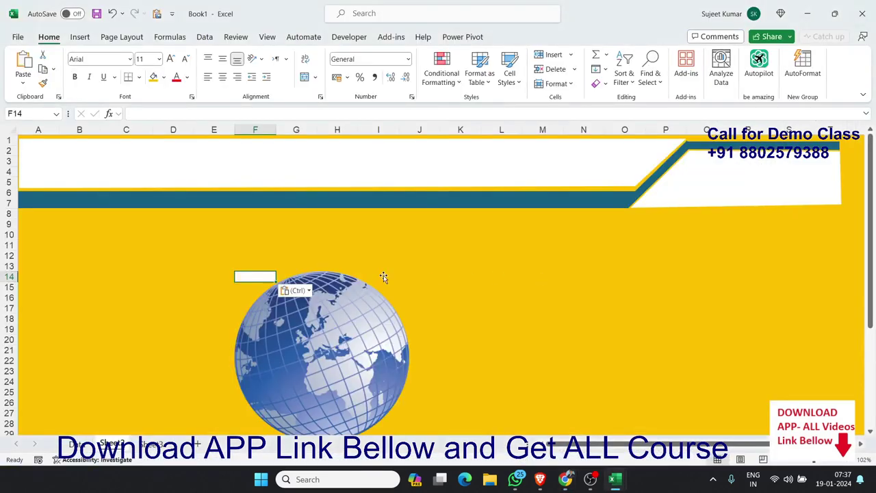
mouse_move(367, 291)
left_mouse_down()
mouse_move(414, 272)
mouse_move(439, 245)
left_mouse_up()
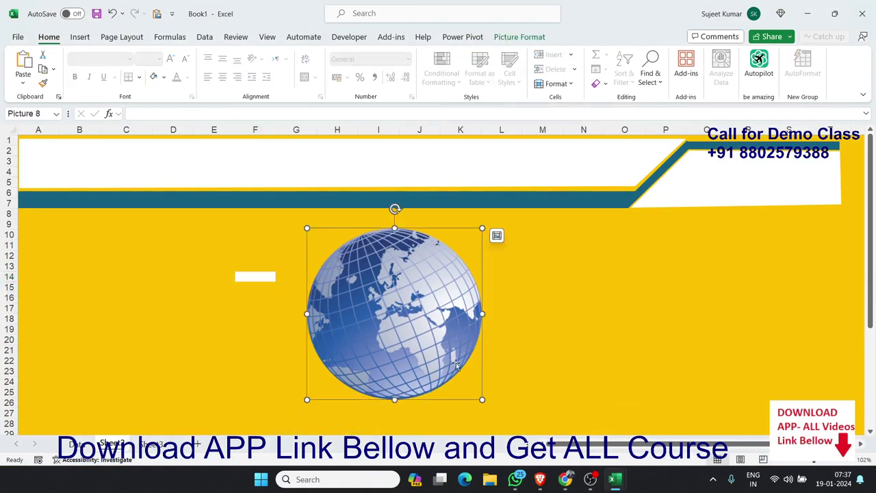
left_click_drag(482, 399, 363, 279)
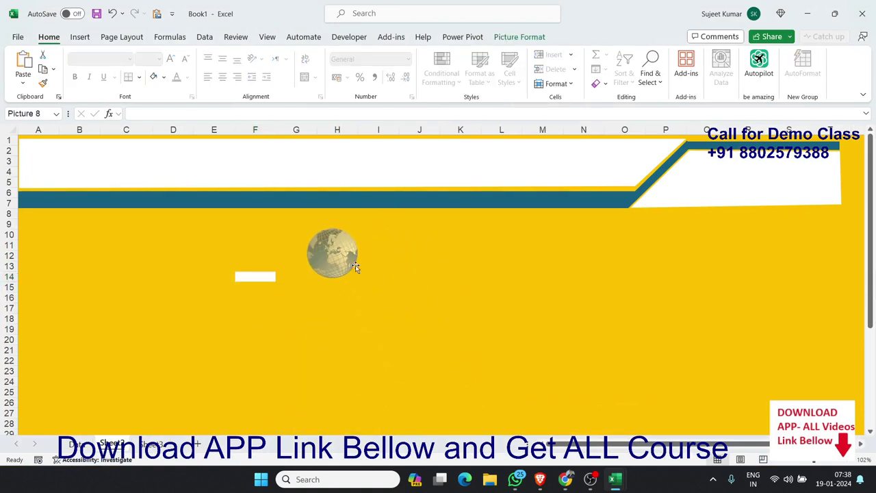
mouse_move(306, 250)
left_mouse_down()
mouse_move(187, 204)
mouse_move(54, 173)
mouse_move(62, 181)
left_mouse_up()
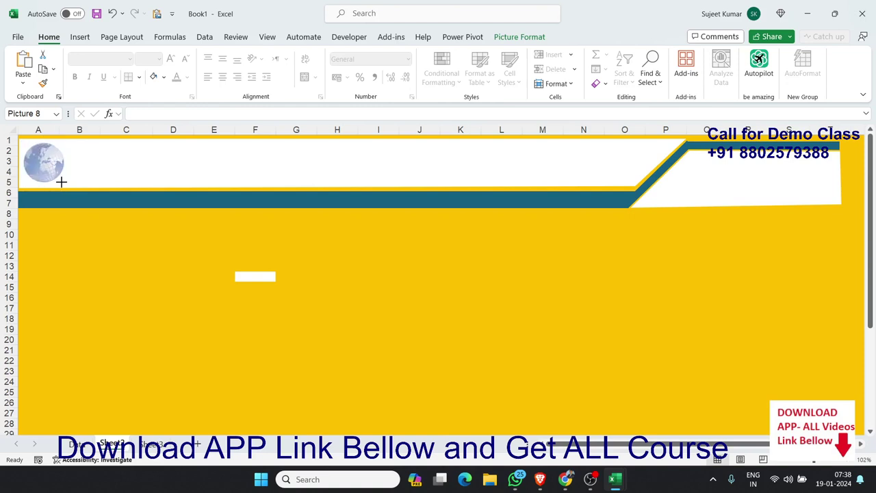
left_click(73, 238)
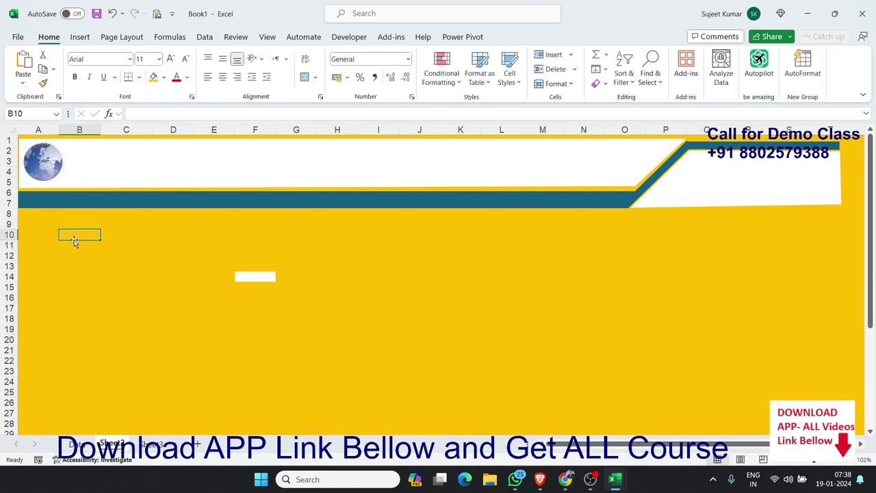
- Insert pale silver WordArt reading 'Global Sasles Report'
left_click(88, 166)
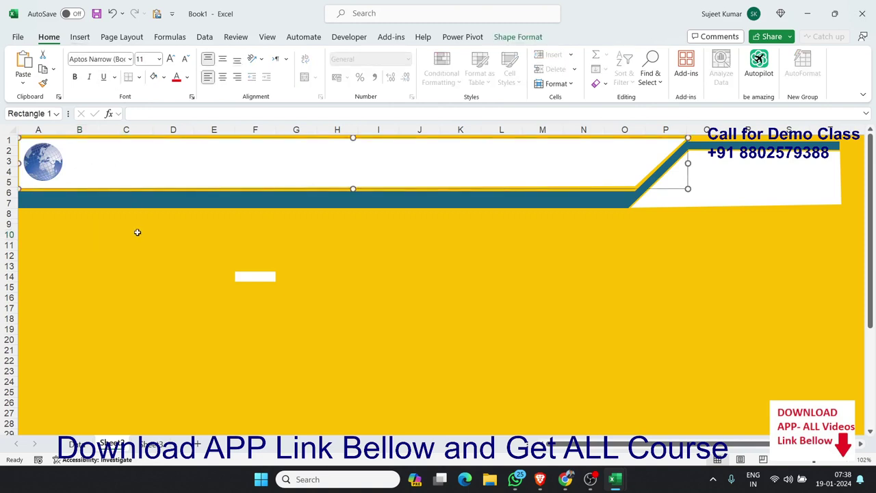
left_click(81, 38)
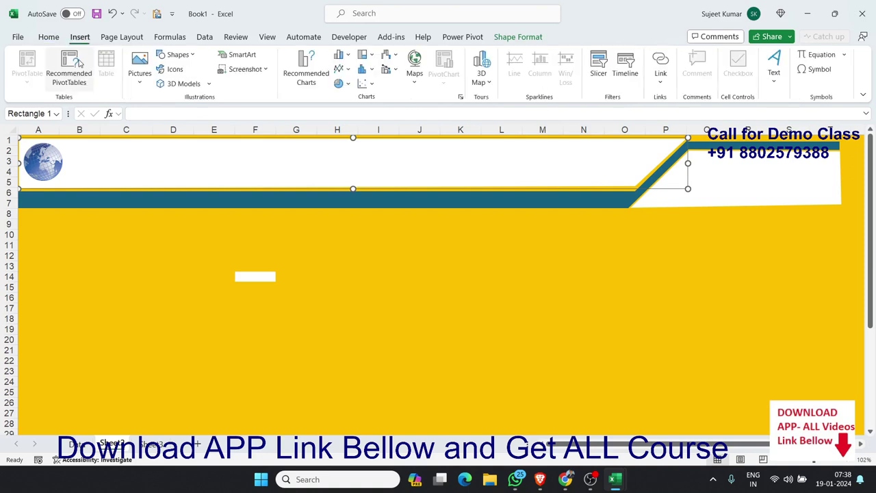
left_click(772, 81)
left_click(799, 117)
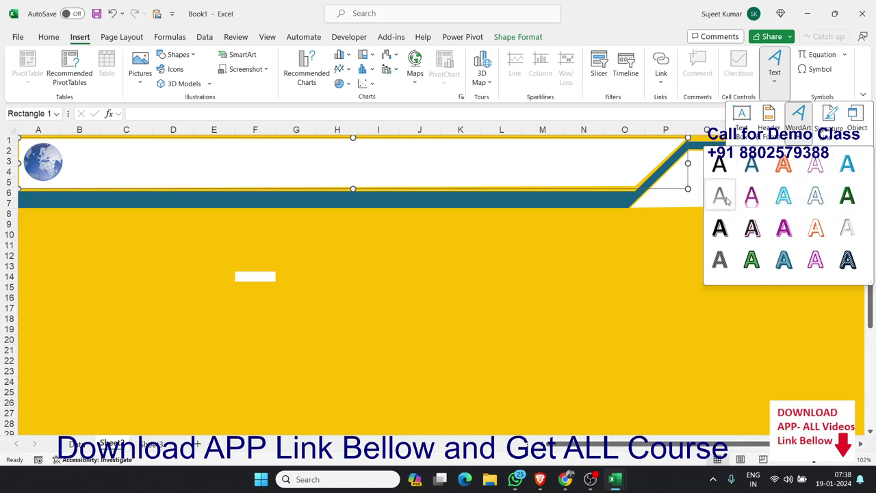
left_click(845, 237)
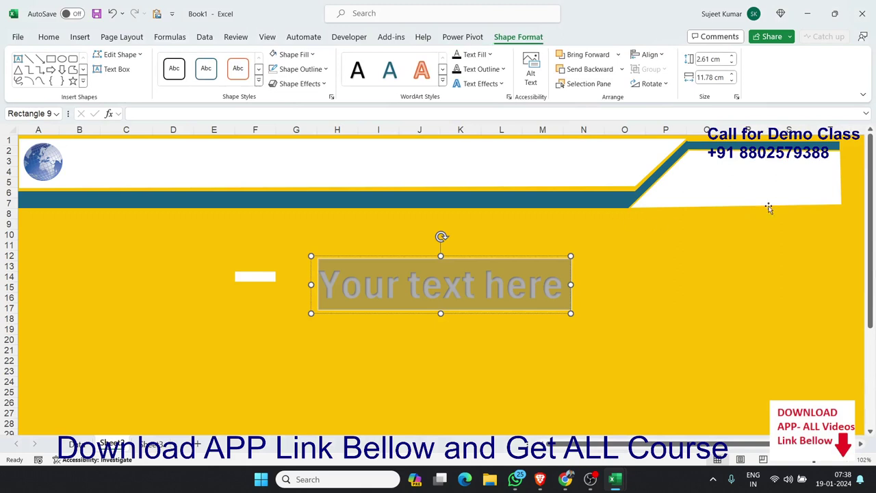
type("Glo")
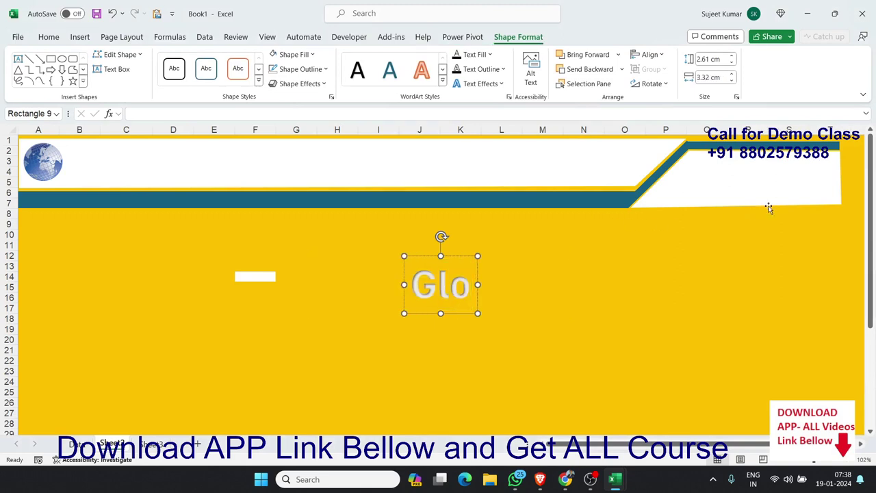
type("bal ")
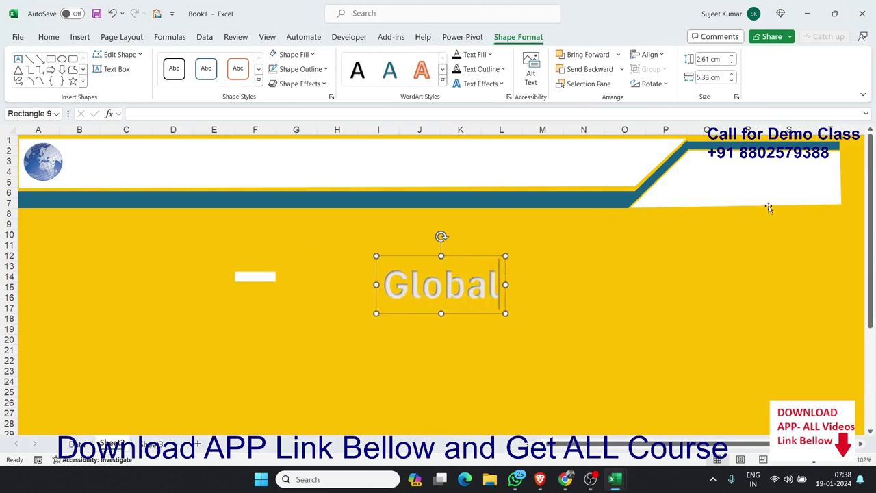
type("Sasles")
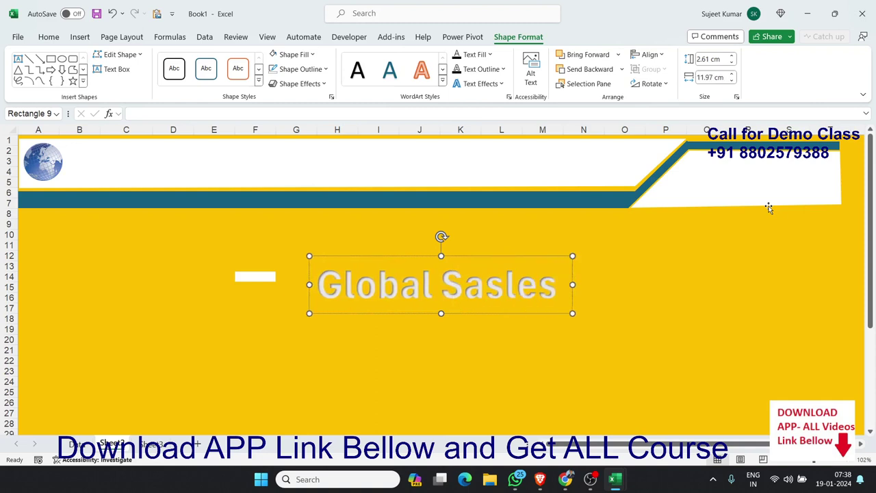
type(" Re")
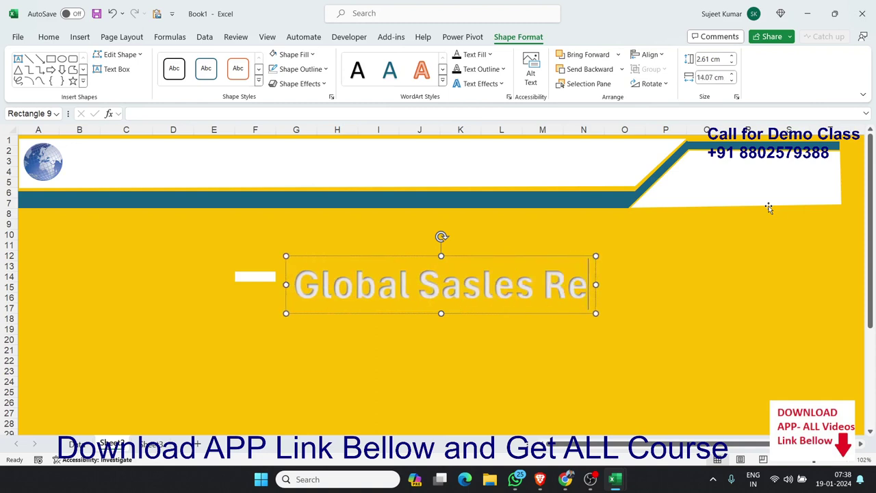
type("port")
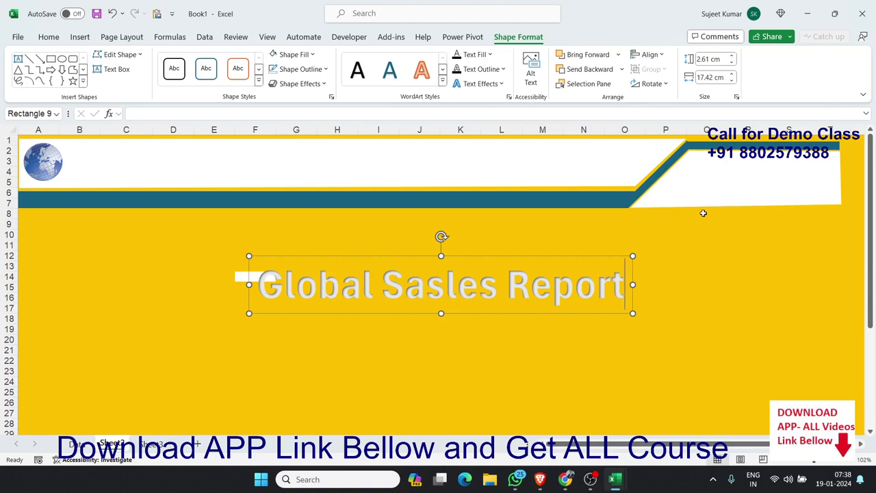
- Move the WordArt title onto the header banner and widen it to one line
mouse_move(549, 254)
left_mouse_down()
mouse_move(406, 133)
mouse_move(319, 128)
left_mouse_up()
left_click_drag(249, 256, 278, 299)
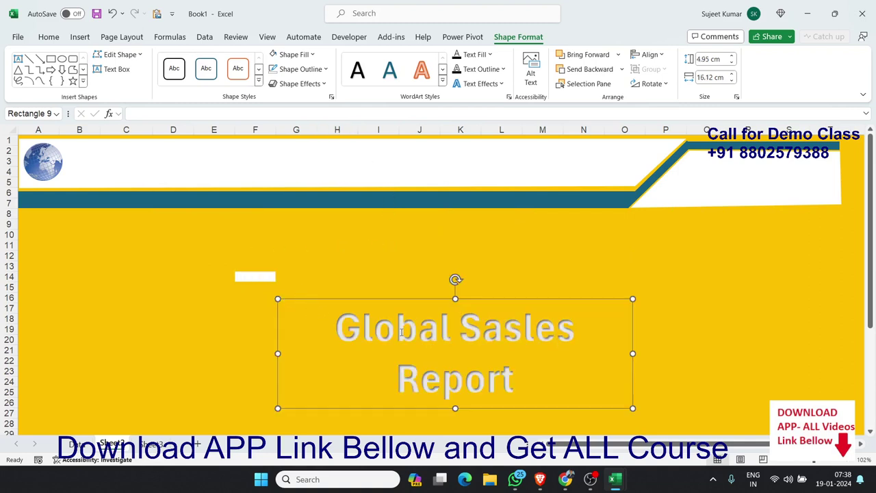
left_click_drag(527, 299, 259, 212)
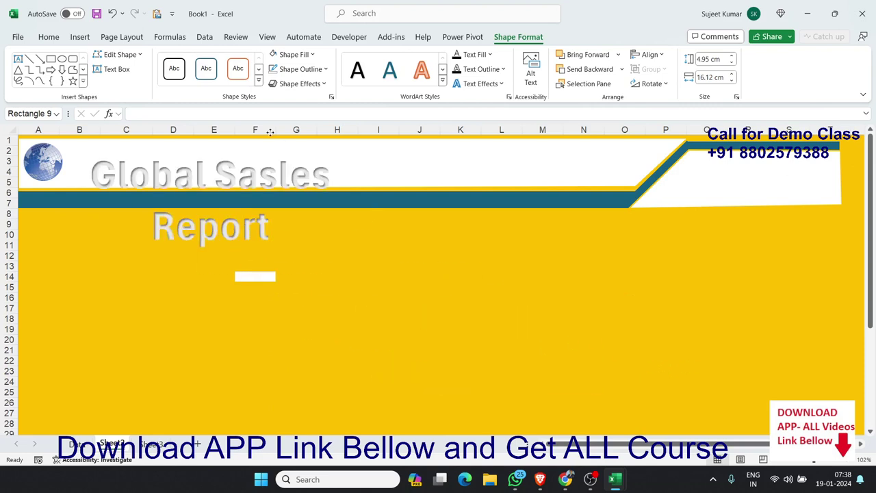
key("Escape")
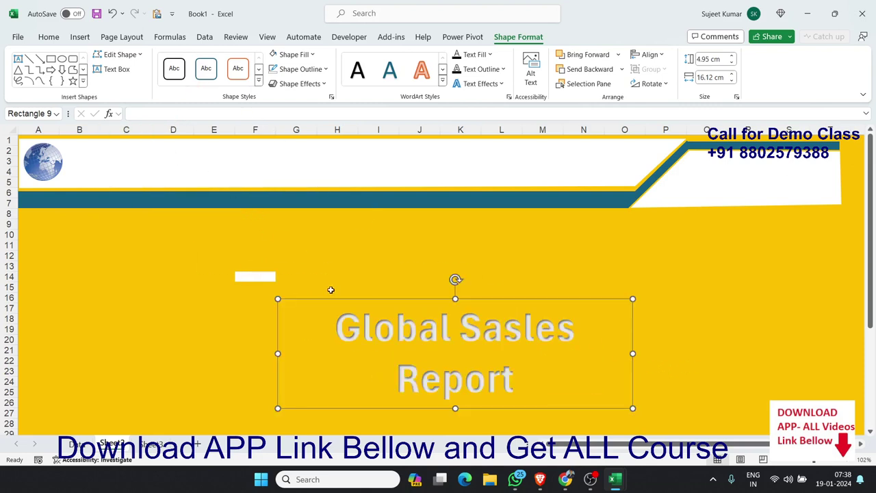
left_click_drag(331, 290, 152, 136)
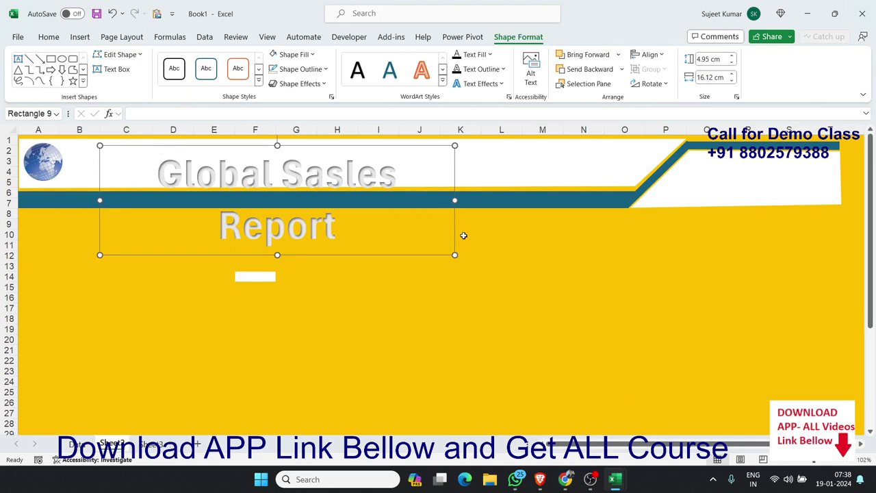
left_click_drag(456, 200, 607, 200)
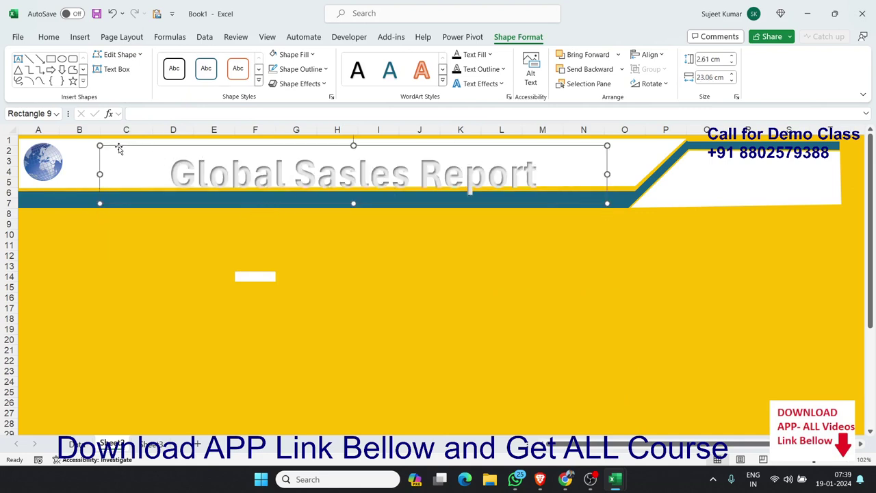
- Shift the title beside the globe logo and trim its box to fit the text
left_click_drag(117, 146, 36, 136)
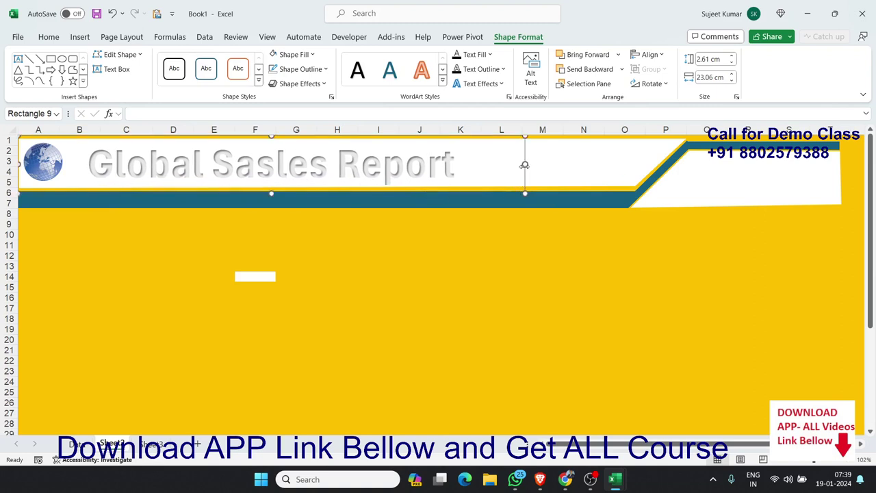
left_click_drag(525, 165, 468, 165)
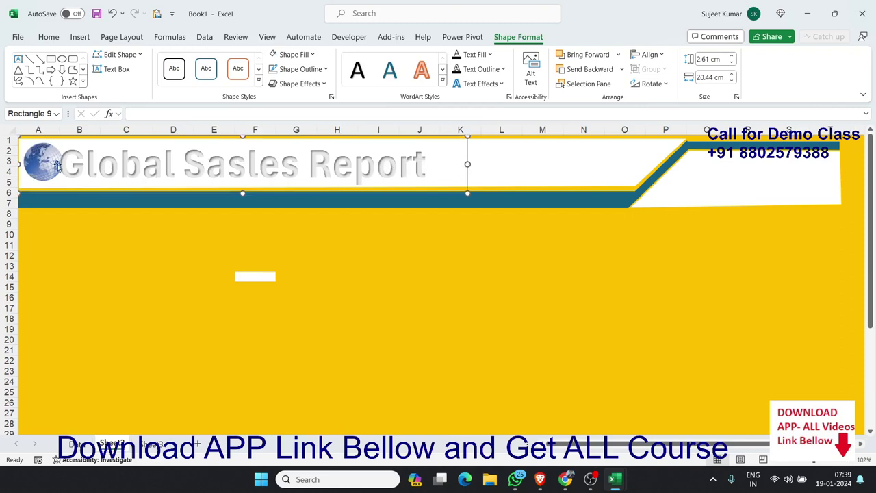
left_click_drag(18, 165, 42, 164)
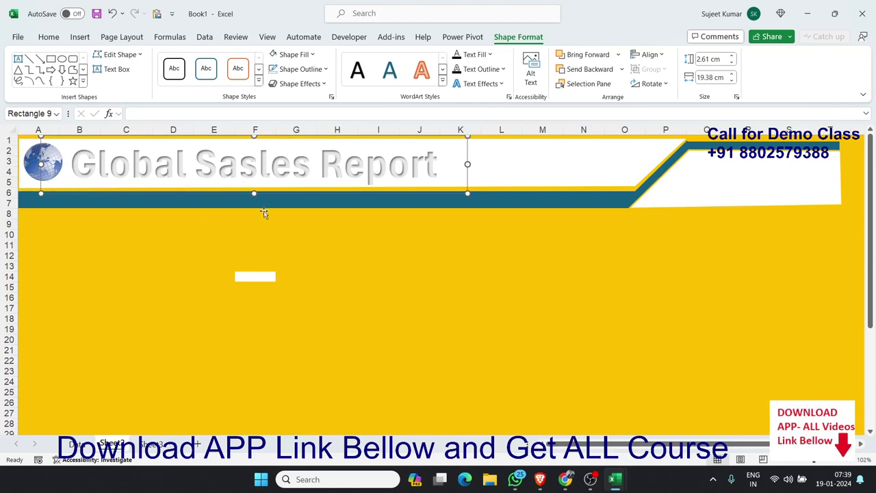
left_click_drag(254, 193, 254, 183)
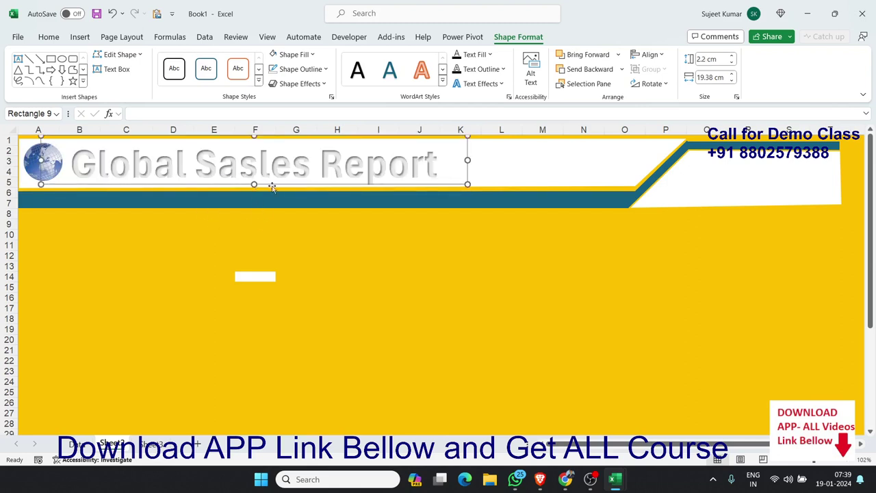
left_click_drag(466, 161, 460, 161)
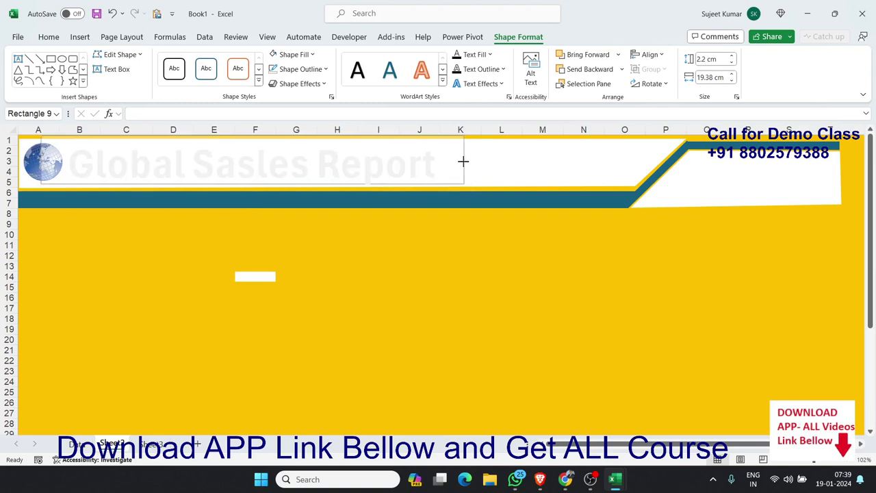
left_click(340, 232)
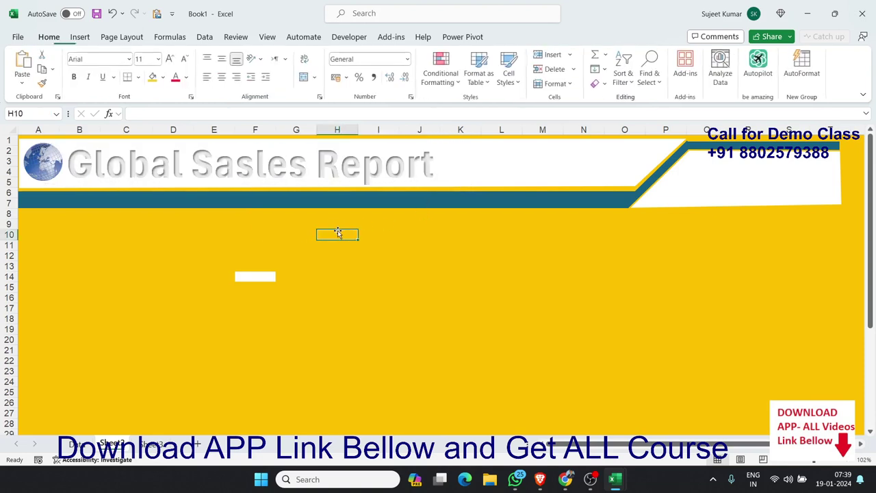
left_click(808, 180)
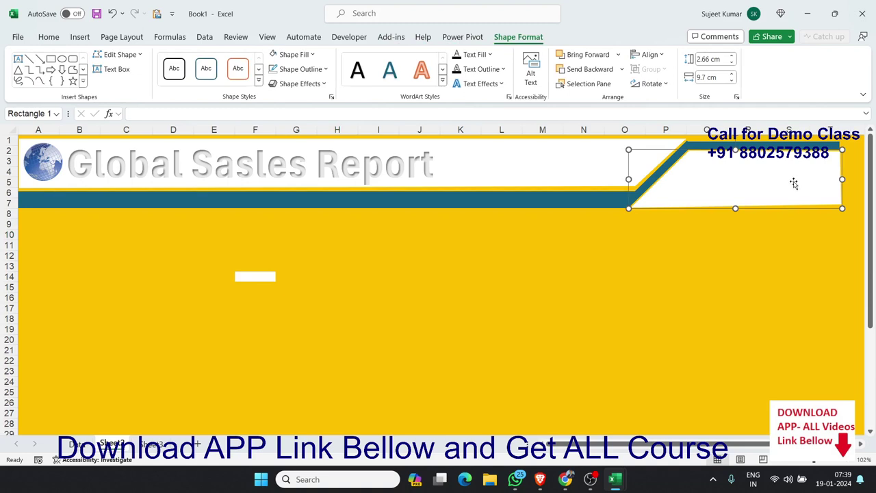
key("alt+Tab")
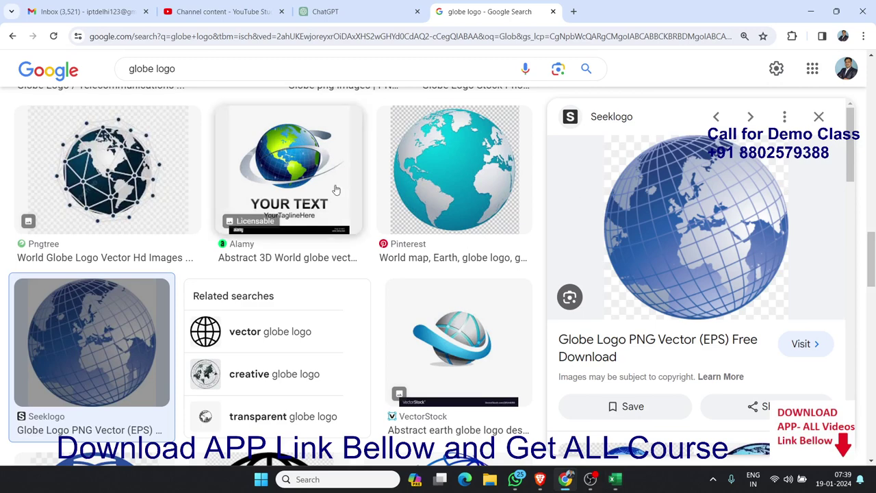
- Search Google Images for 'tech' and scroll the results
left_click(189, 68)
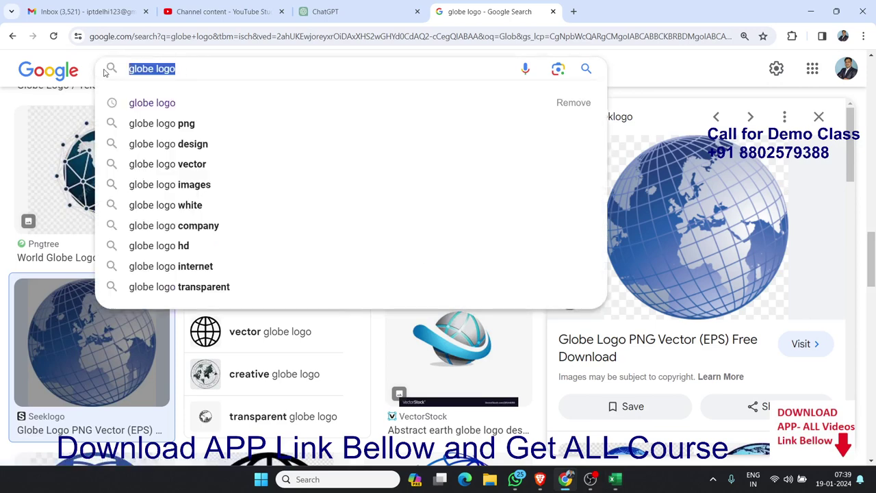
type("tech")
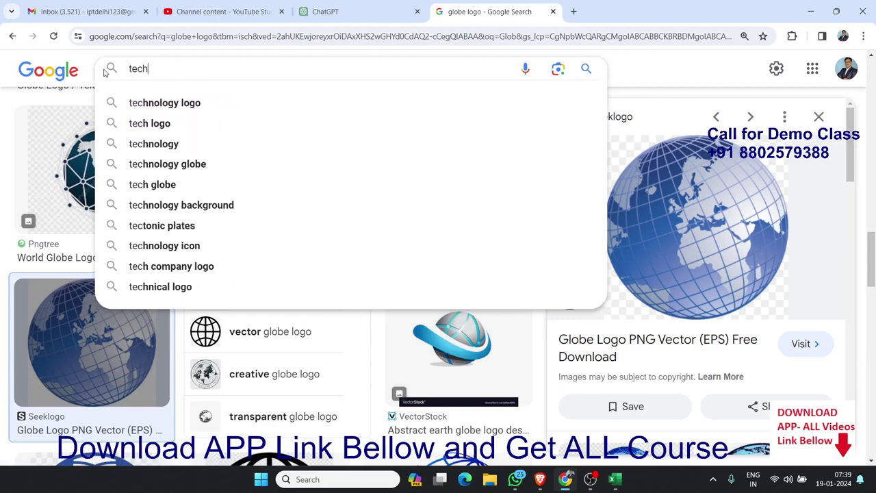
key("Return")
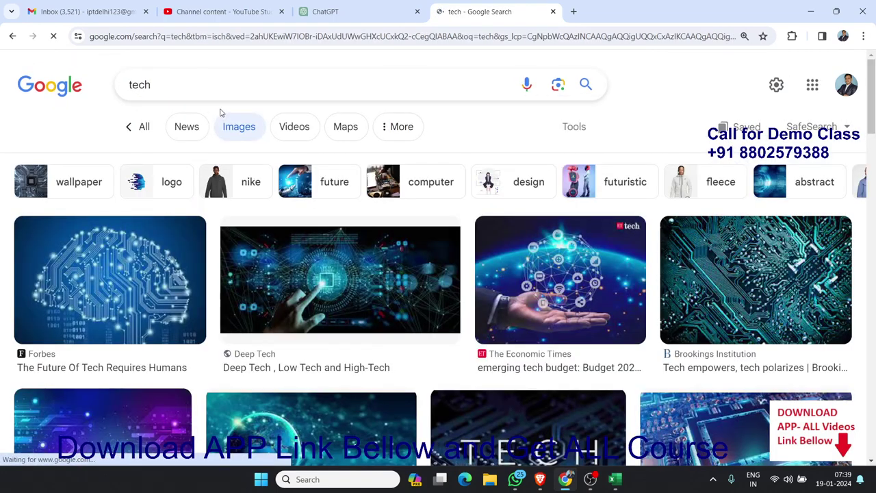
scroll(373, 192, "down", 1)
scroll(377, 189, "down", 2)
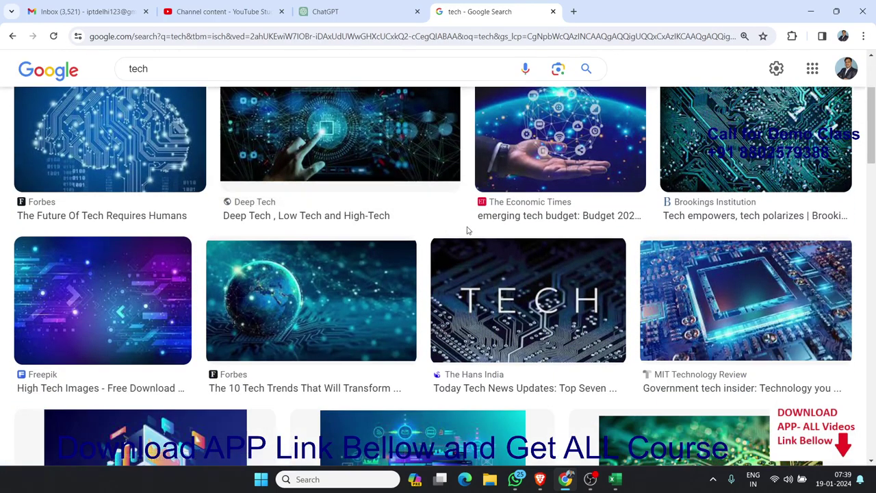
scroll(561, 249, "down", 1)
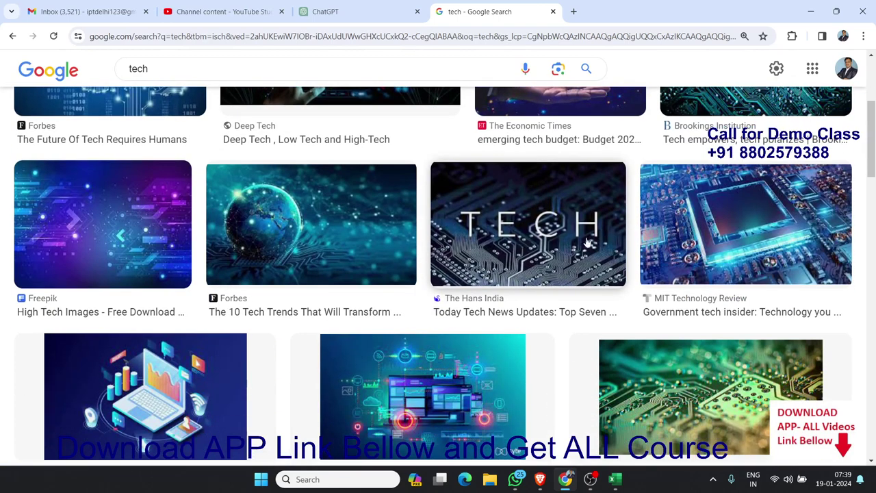
- Copy the circuit-board image from the preview for Excel
left_click(687, 239)
right_click(679, 236)
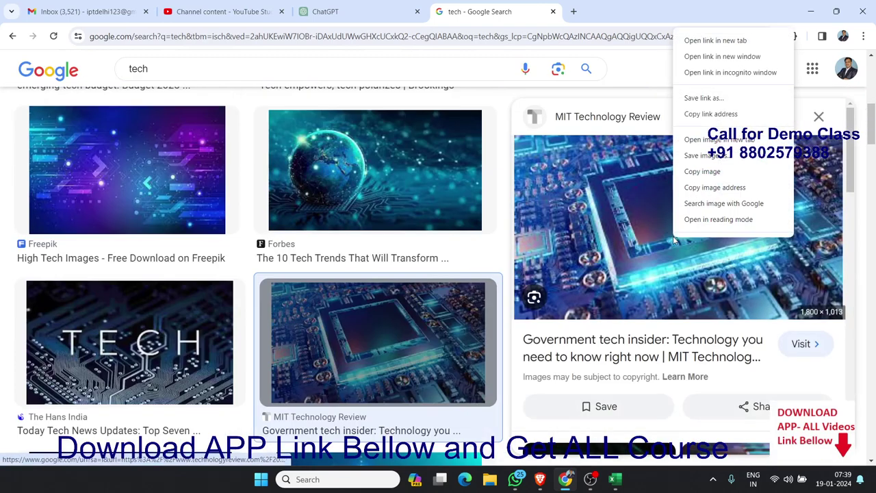
left_click(699, 177)
key("alt+Tab")
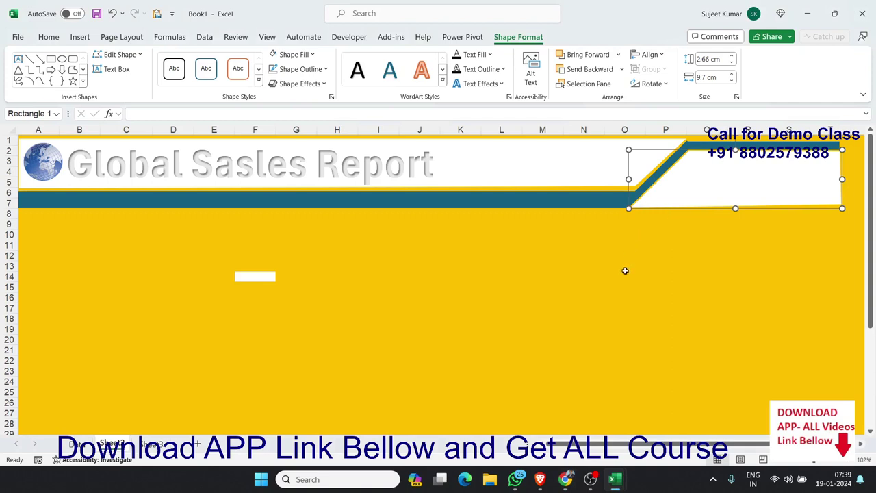
- Paste the circuit-board picture, resize it, and move it below the header
key("ctrl+v")
mouse_move(686, 192)
left_mouse_down()
mouse_move(627, 243)
mouse_move(682, 200)
left_mouse_up()
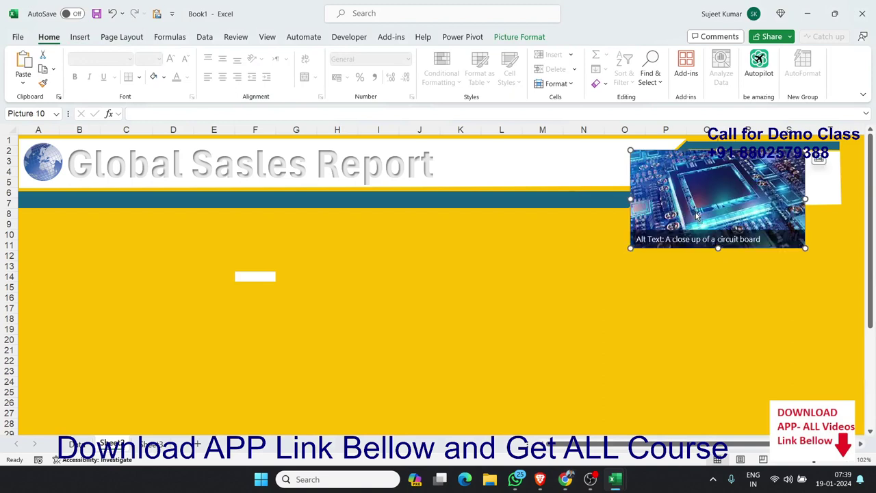
key("Delete")
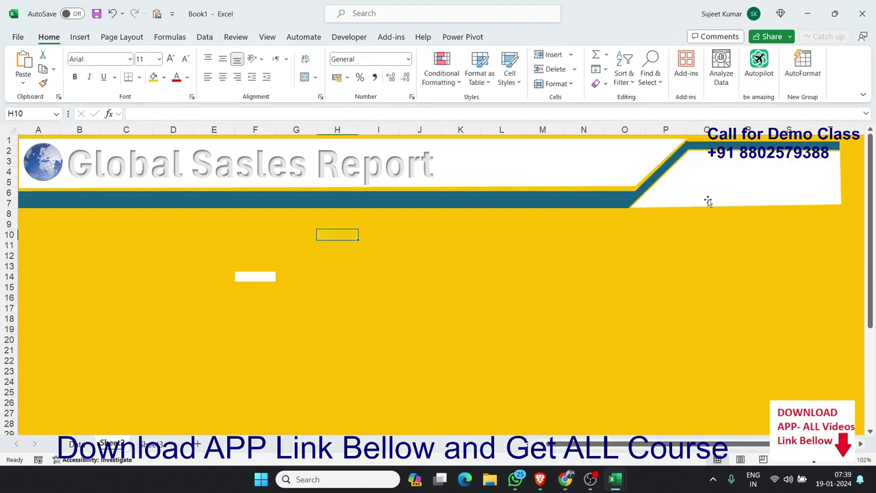
left_click(708, 197)
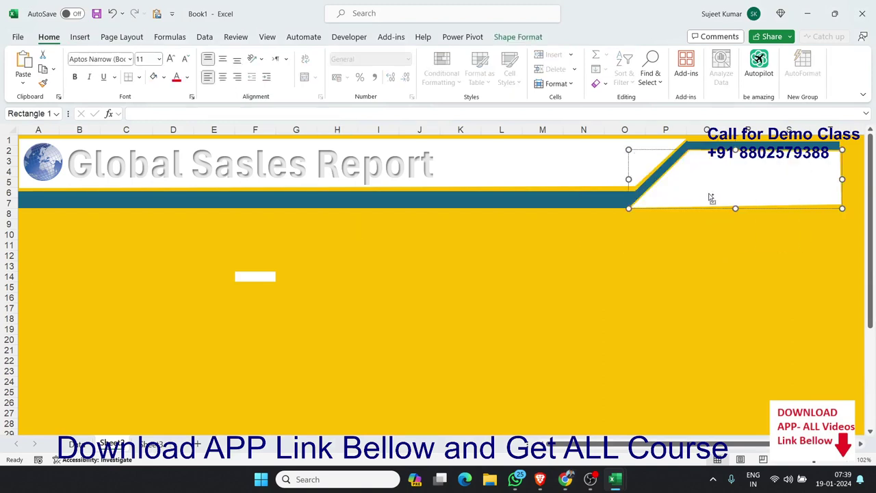
key("ctrl+v")
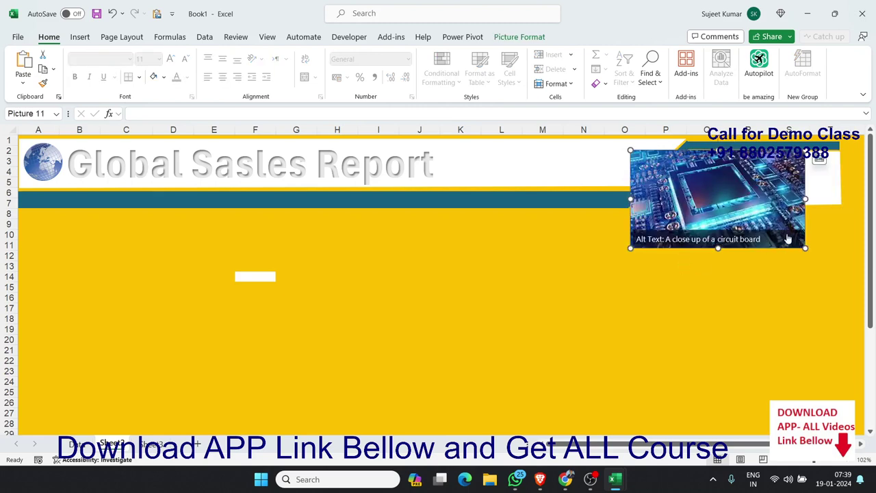
left_click_drag(803, 247, 780, 235)
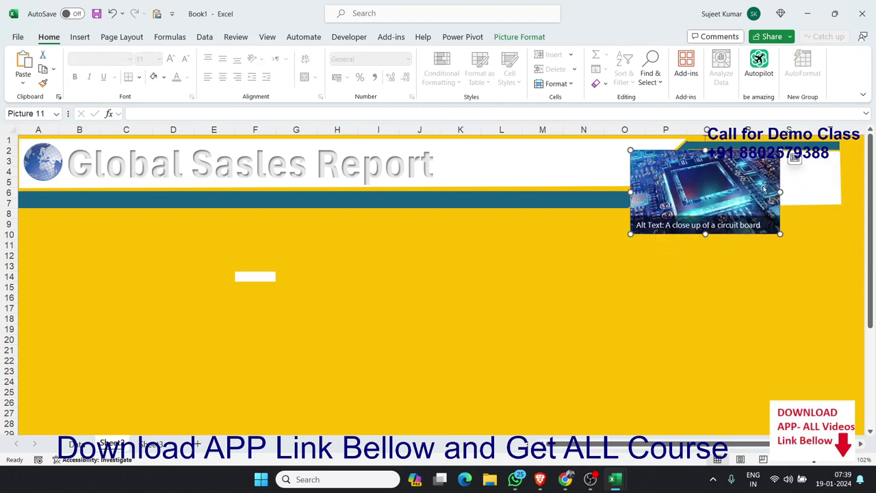
mouse_move(745, 189)
left_mouse_down()
mouse_move(634, 250)
mouse_move(625, 274)
mouse_move(753, 236)
mouse_move(803, 203)
mouse_move(795, 206)
left_mouse_up()
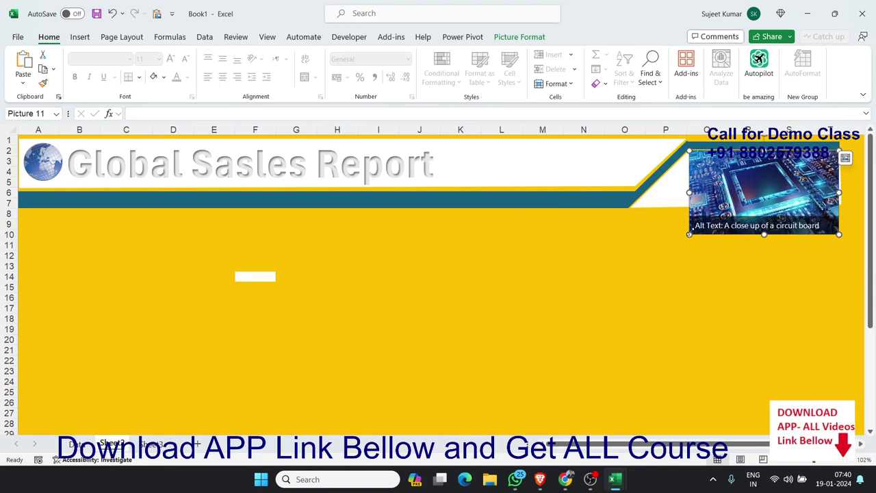
left_click_drag(690, 233, 612, 278)
mouse_move(704, 227)
left_mouse_down()
mouse_move(448, 236)
mouse_move(426, 268)
left_mouse_up()
- Copy the white angled shape to rows 12–16 and set the halved picture at its left end
left_click(697, 208)
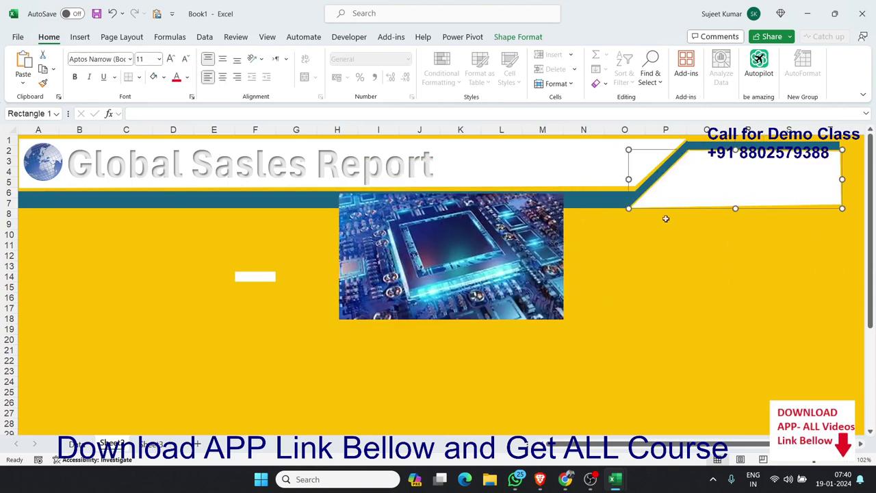
left_click_drag(538, 237, 597, 274)
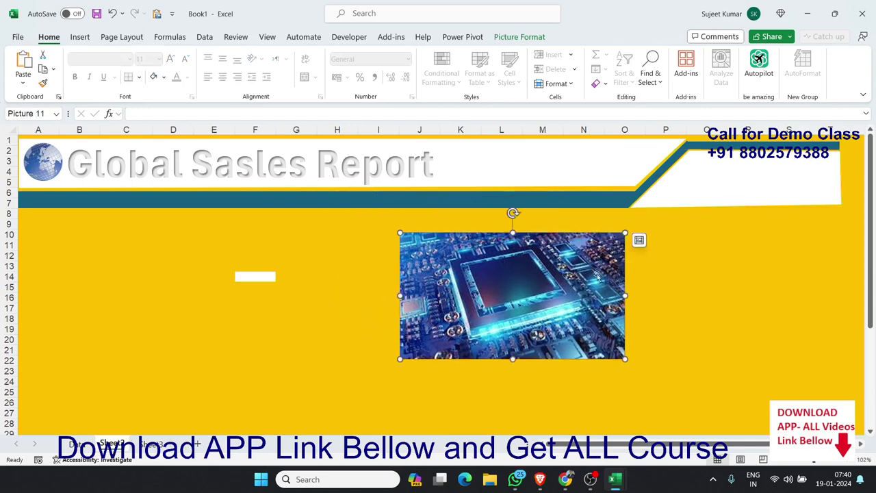
left_click(702, 198)
mouse_move(703, 201)
left_mouse_down()
mouse_move(481, 312)
mouse_move(683, 280)
left_mouse_up()
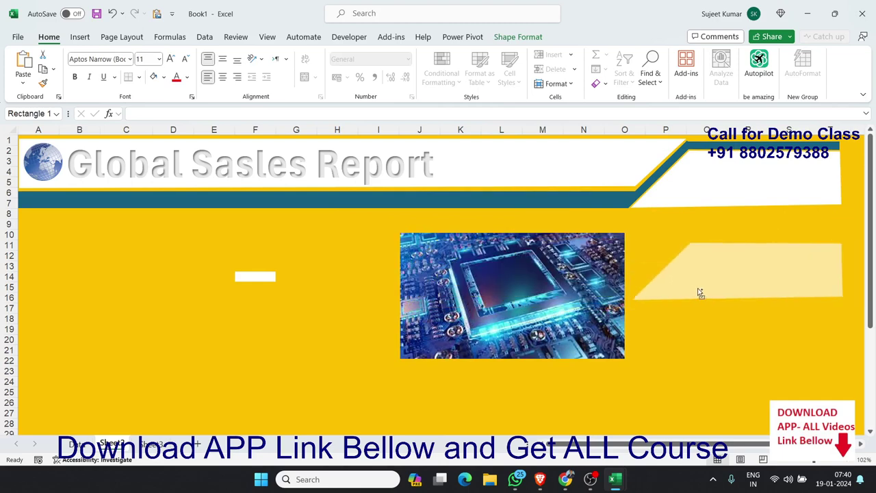
left_click_drag(682, 280, 684, 310)
mouse_move(625, 357)
left_mouse_down()
mouse_move(514, 234)
mouse_move(664, 282)
left_mouse_up()
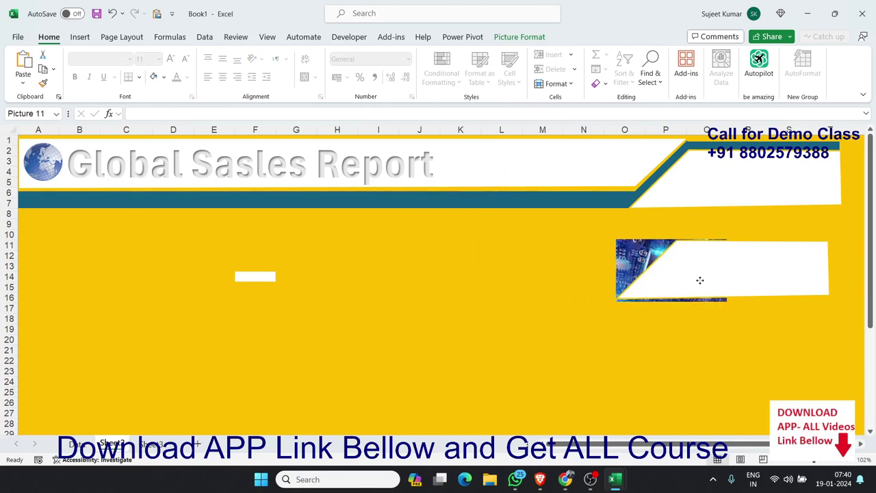
left_click_drag(663, 282, 600, 282)
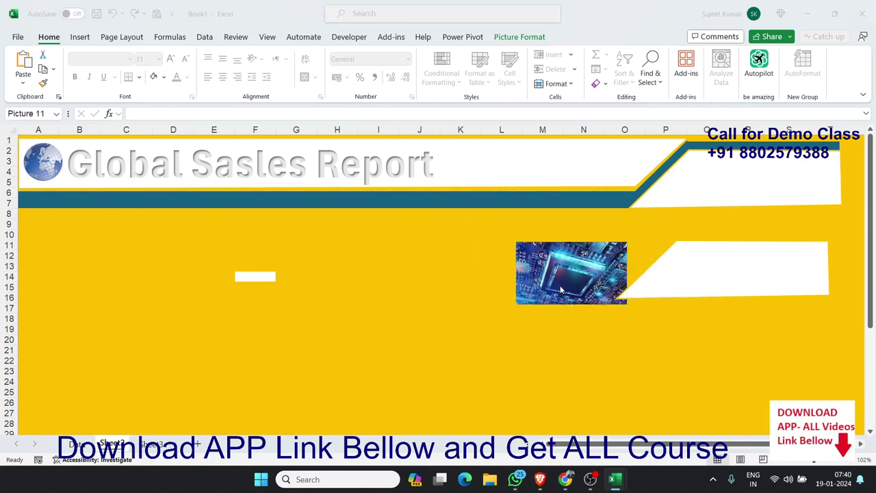
- Start a blank PowerPoint presentation and delete its title and subtitle placeholders
key("super")
type("po")
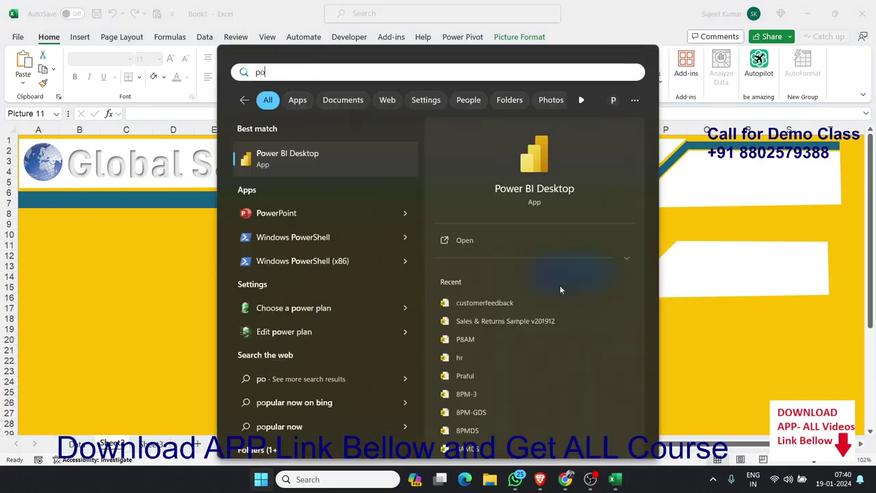
left_click(359, 214)
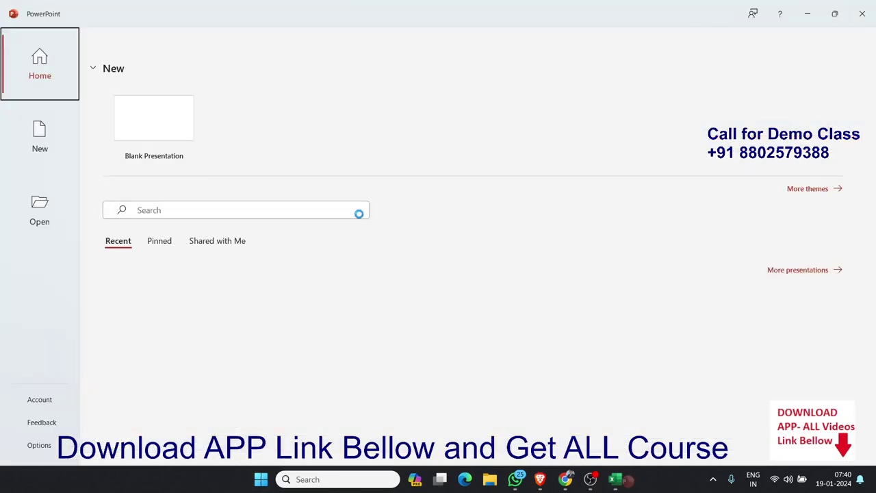
left_click(195, 145)
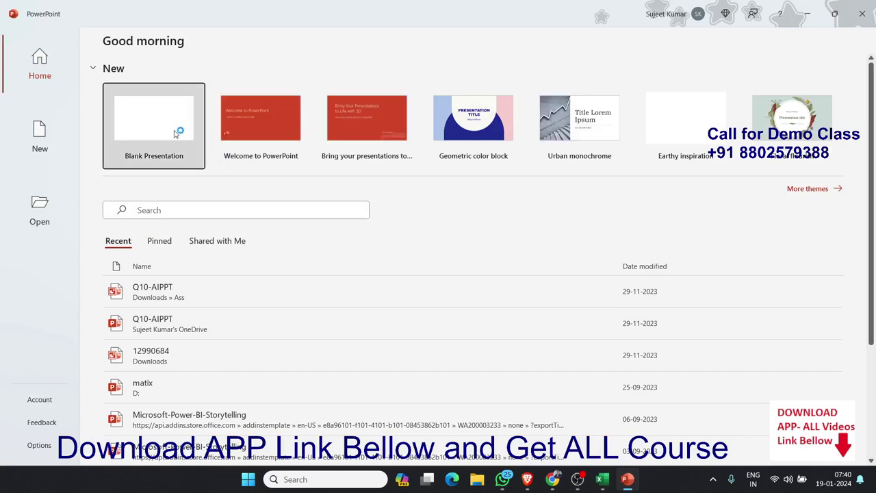
left_click(364, 163)
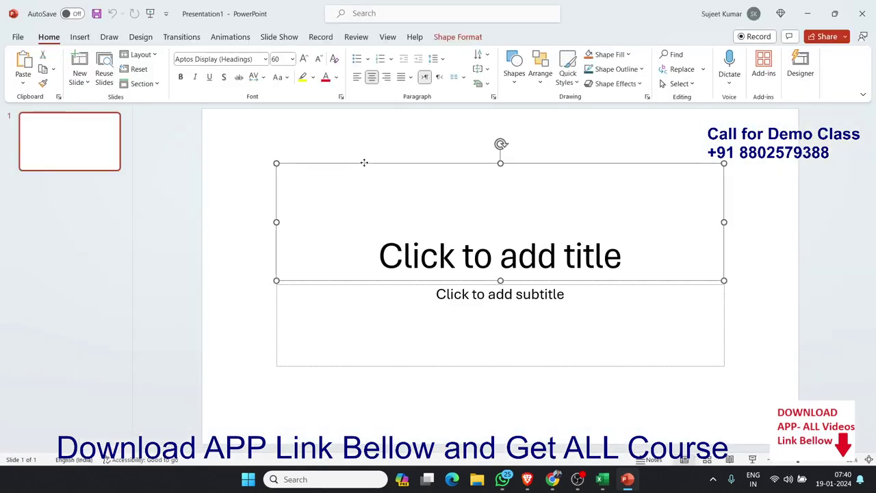
key("Delete")
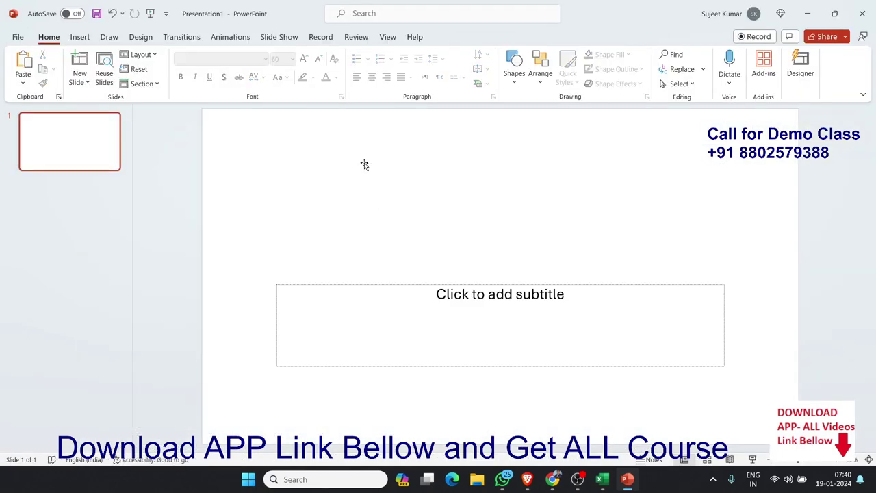
left_click(396, 285)
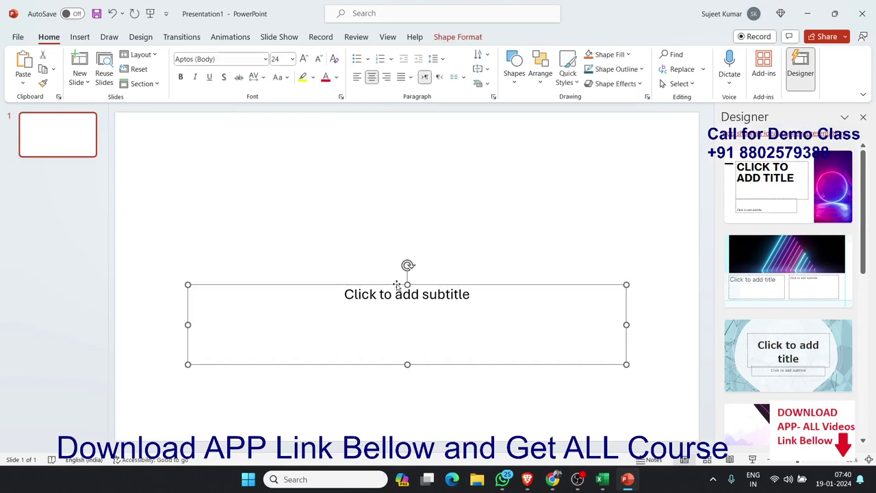
key("Delete")
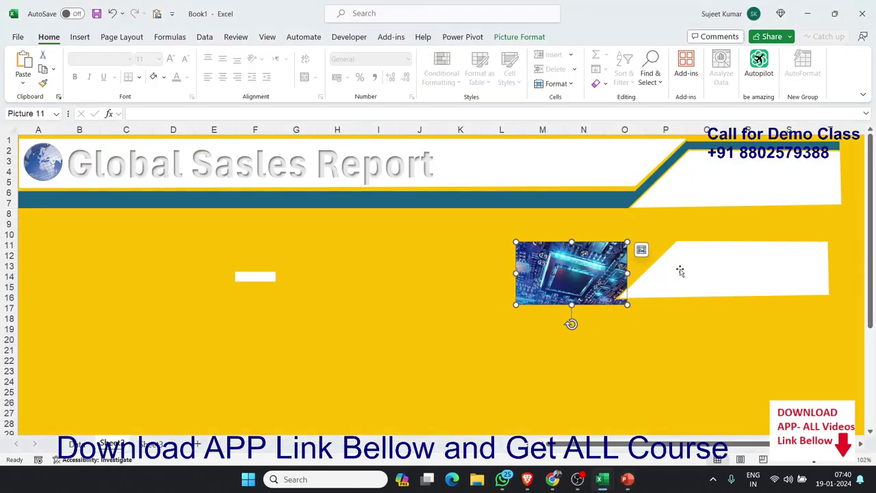
- Cut the angled white shape and circuit picture from the Excel sheet
left_click(680, 271)
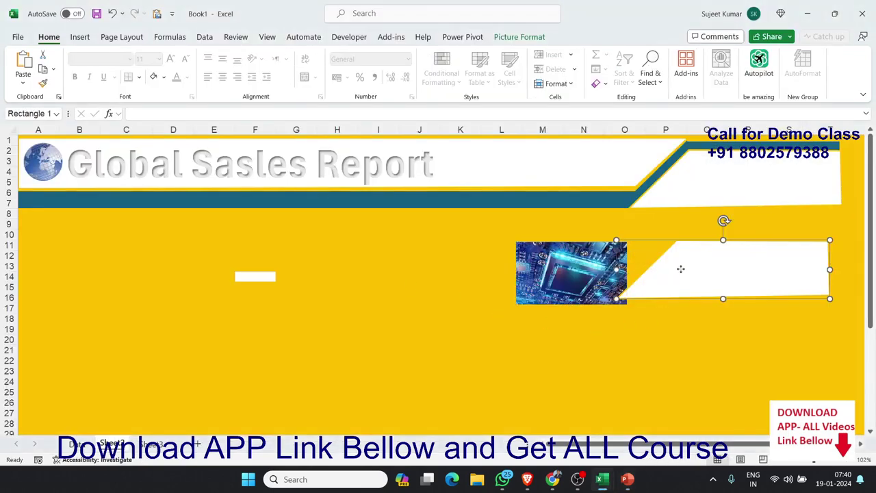
left_click(586, 278, "ctrl")
key("Delete")
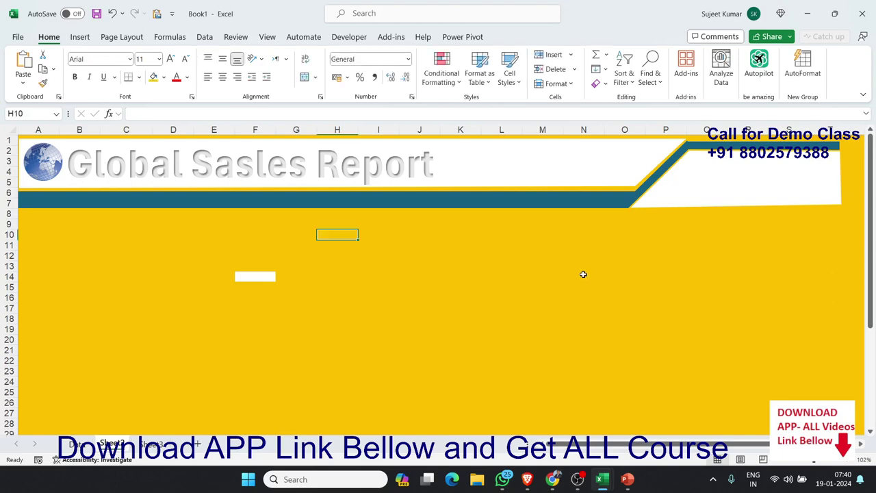
- Paste the picture and shape on the slide, stretch the picture across the shape, and select both
key("ctrl+v")
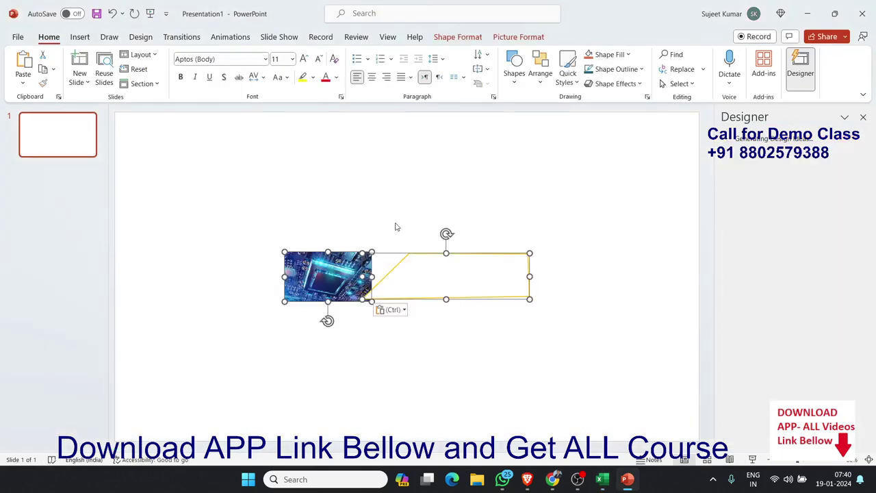
left_click(367, 342)
left_click(336, 296)
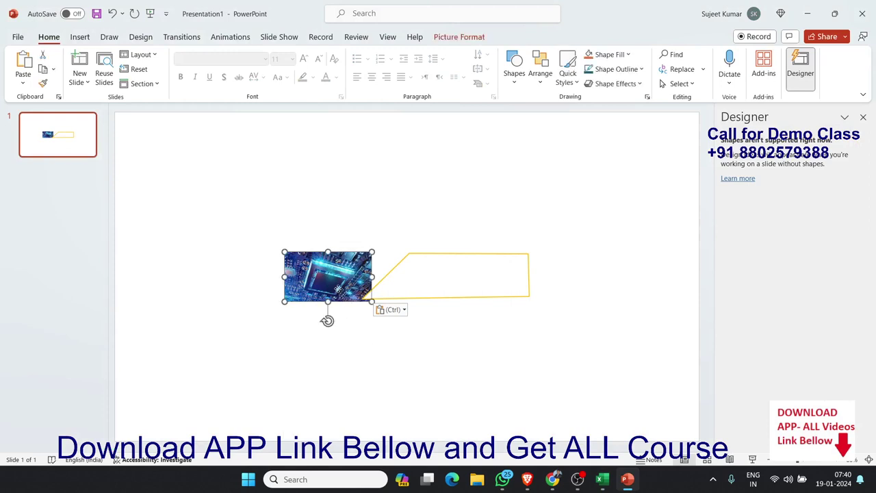
mouse_move(326, 285)
left_mouse_down()
mouse_move(423, 286)
mouse_move(399, 287)
left_mouse_up()
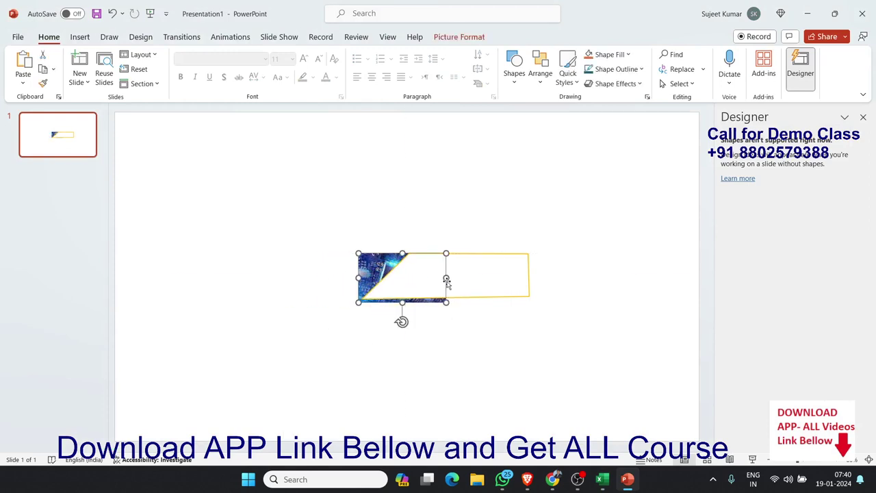
left_click_drag(445, 277, 539, 278)
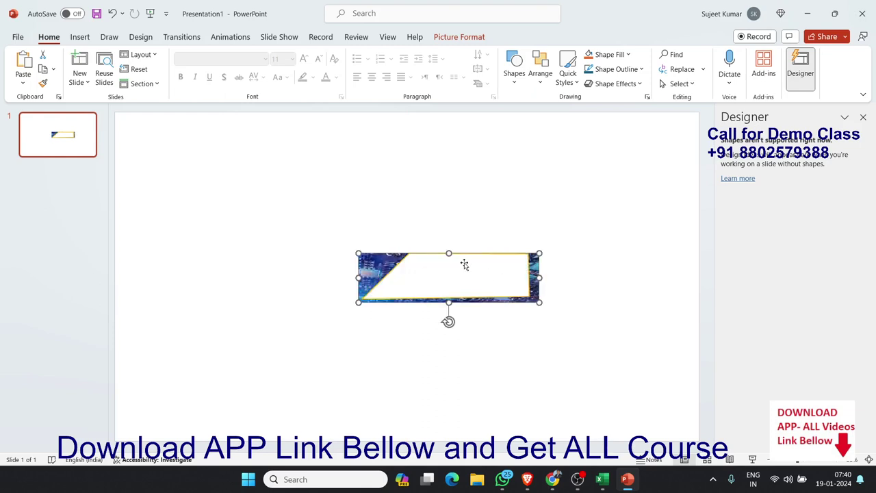
left_click_drag(453, 272, 452, 274)
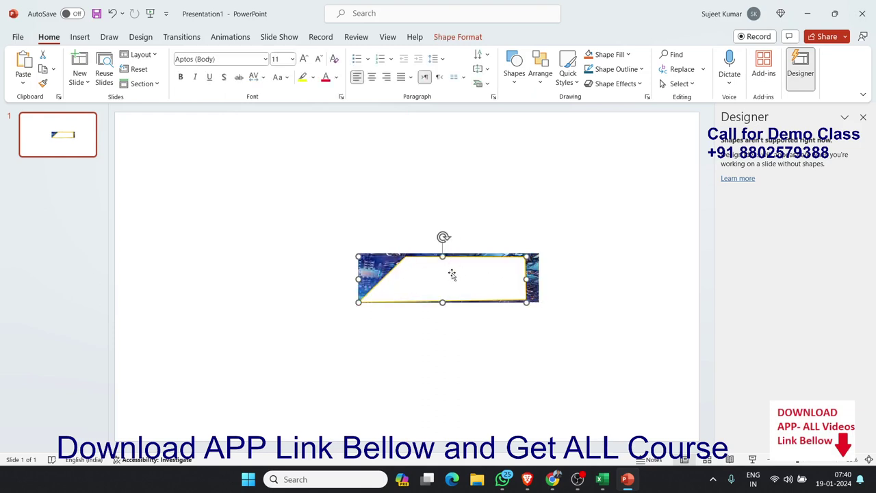
left_click(533, 279, "ctrl")
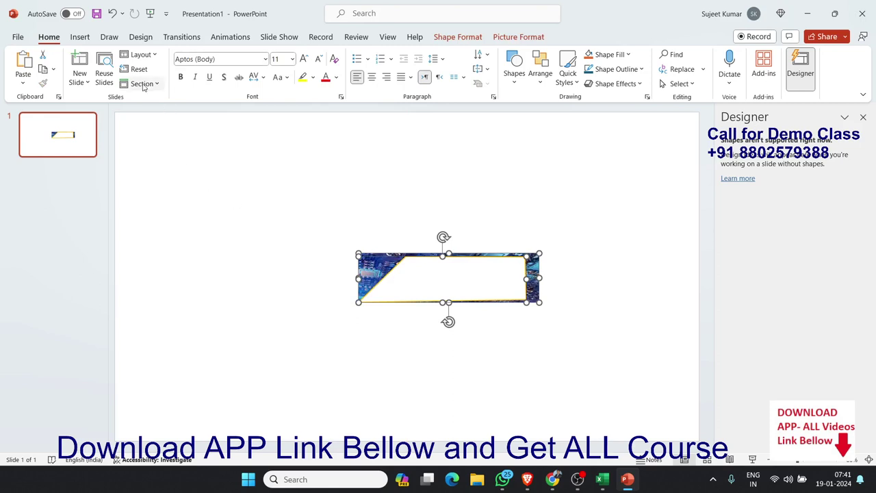
left_click(511, 39)
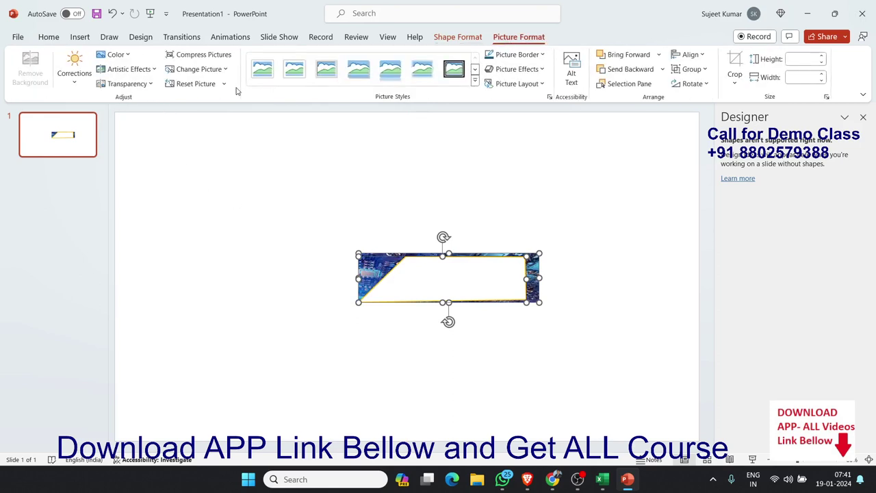
- Combine the circuit picture and angled shape using Shape Format > Merge Shapes > Union
left_click(51, 39)
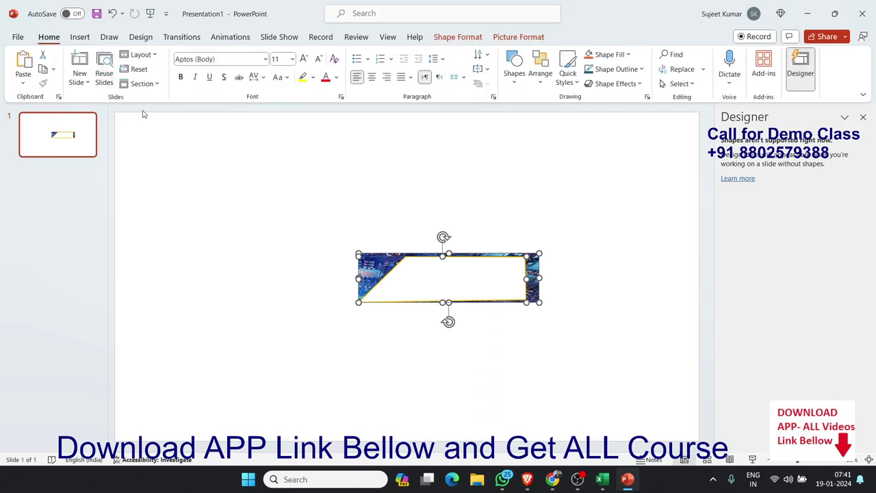
left_click(458, 37)
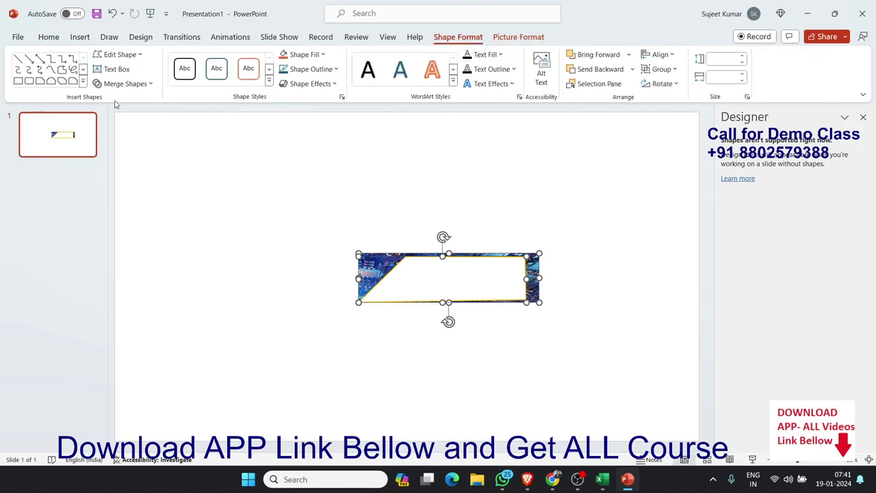
left_click(148, 86)
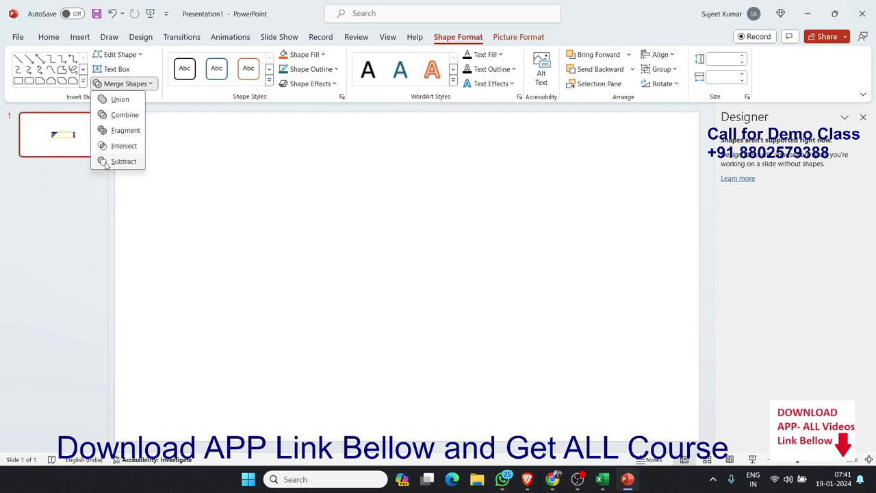
left_click(116, 161)
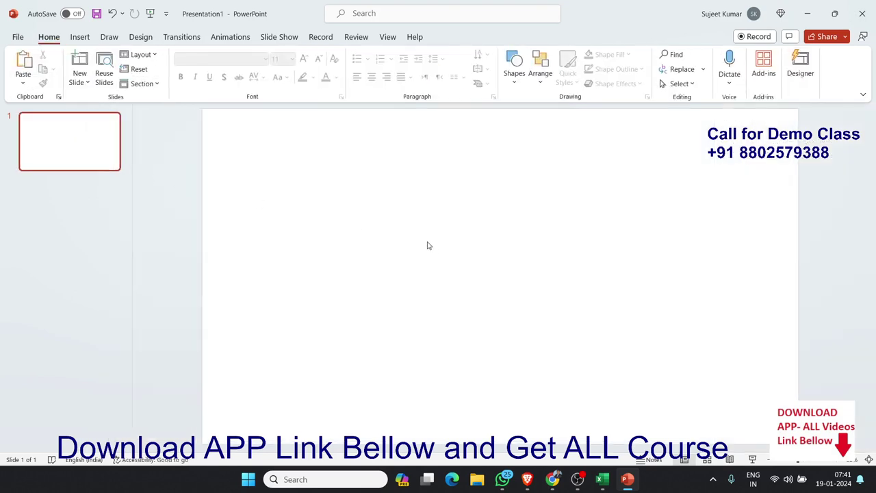
left_click(144, 85)
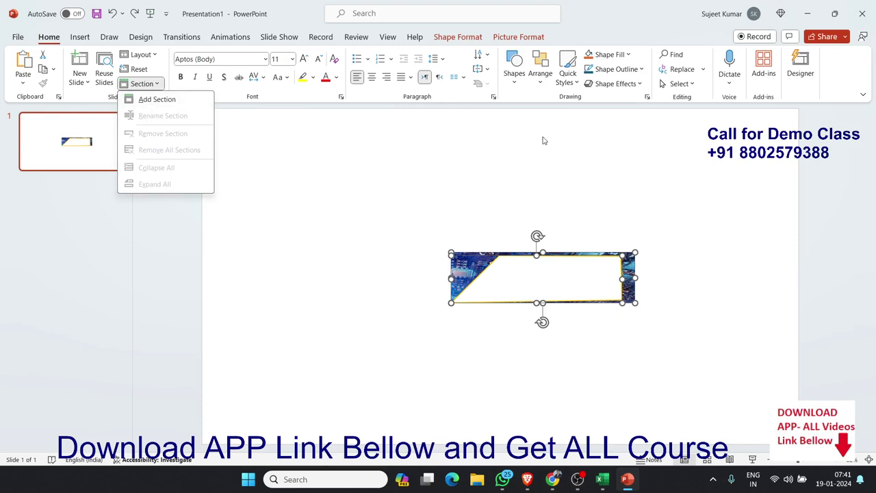
left_click(510, 38)
left_click(458, 37)
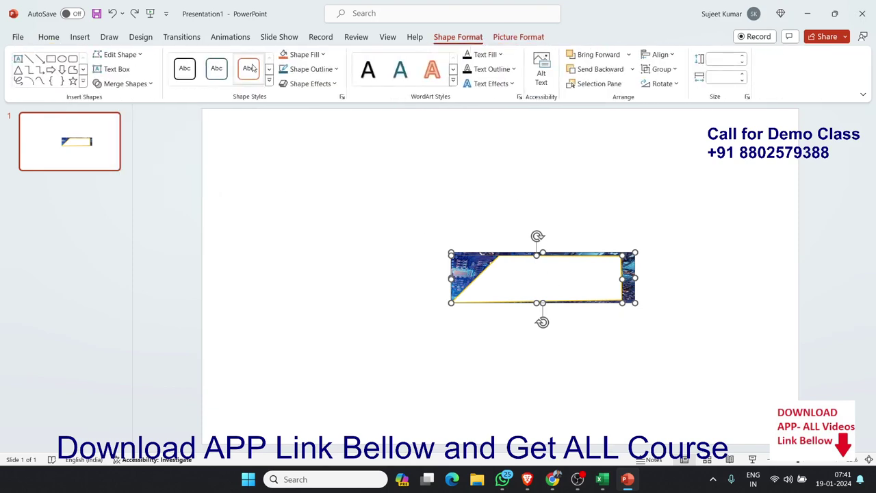
left_click(126, 84)
left_click(133, 103)
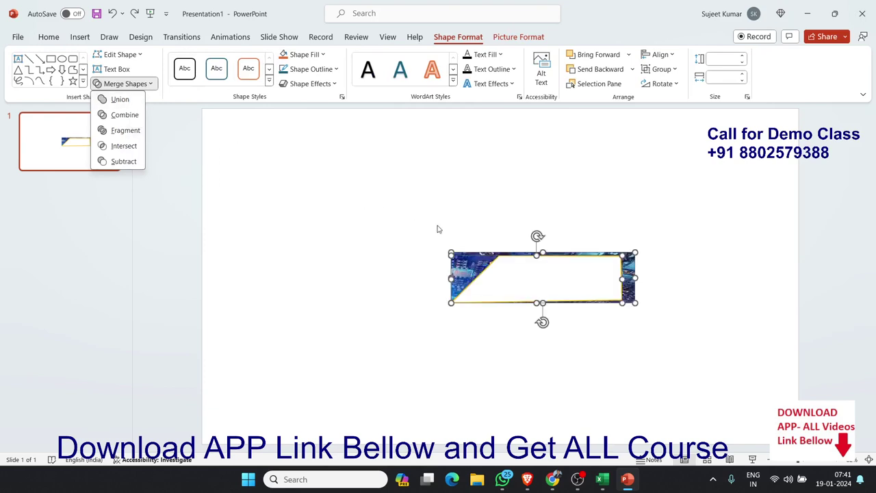
left_click(423, 267)
- Bring the circuit picture in front of the parallelogram and select both
left_click(470, 274)
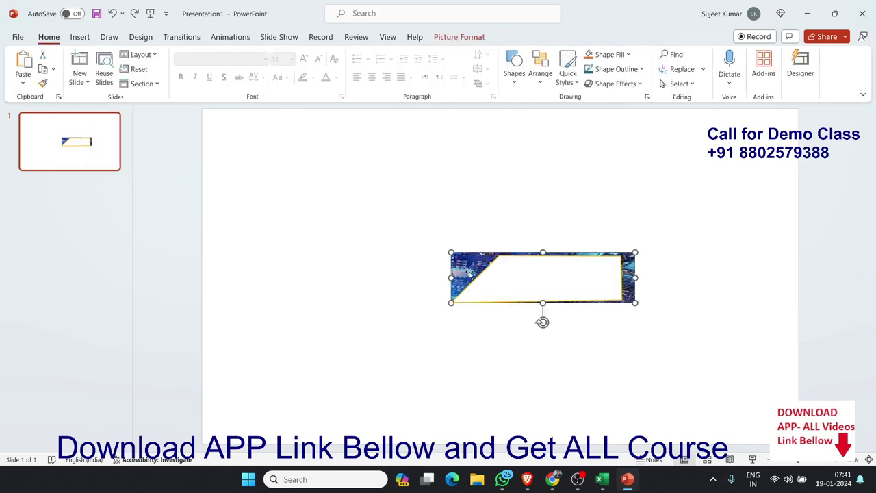
right_click(470, 272)
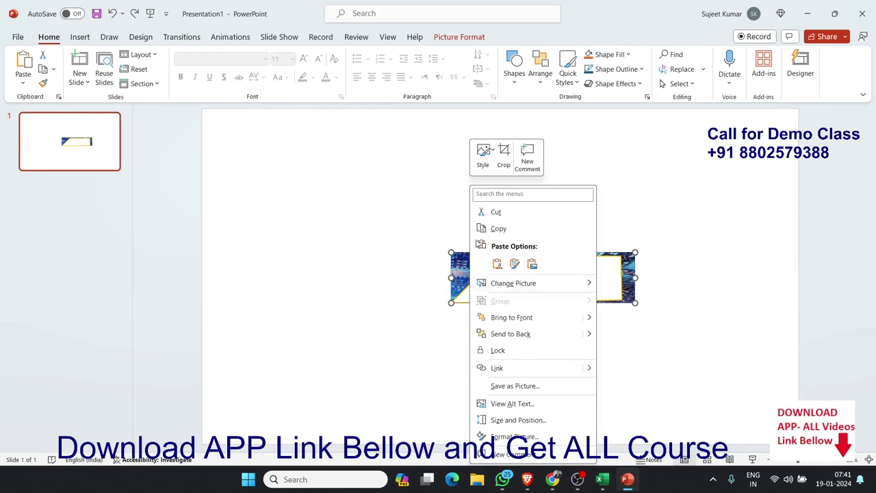
left_click(519, 317)
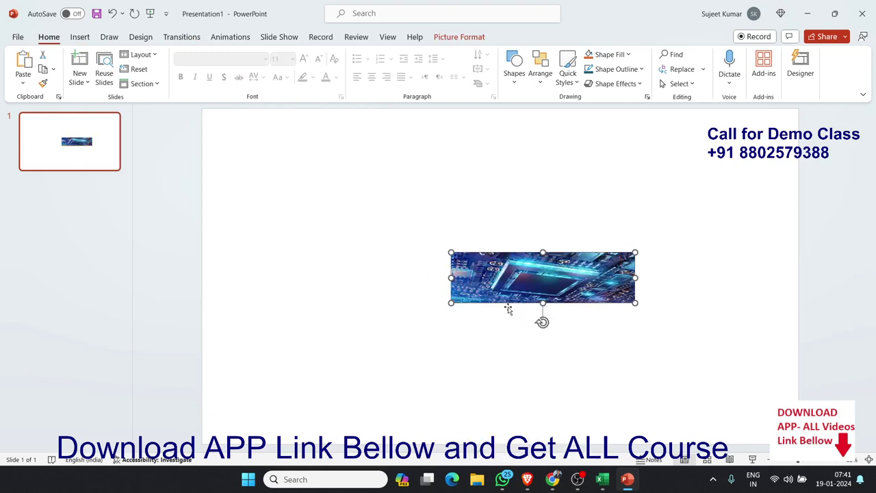
key("ctrl+a")
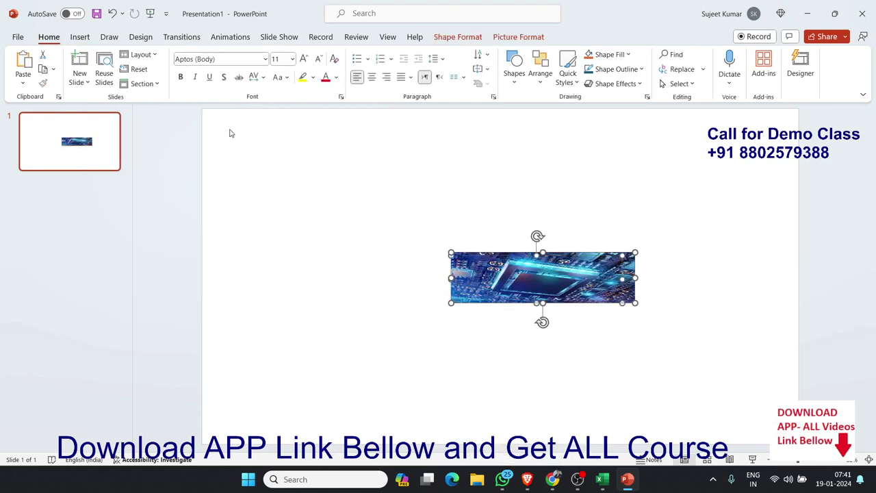
- Try the Union and Combine shape merges on the picture and shape, undoing each
left_click(519, 37)
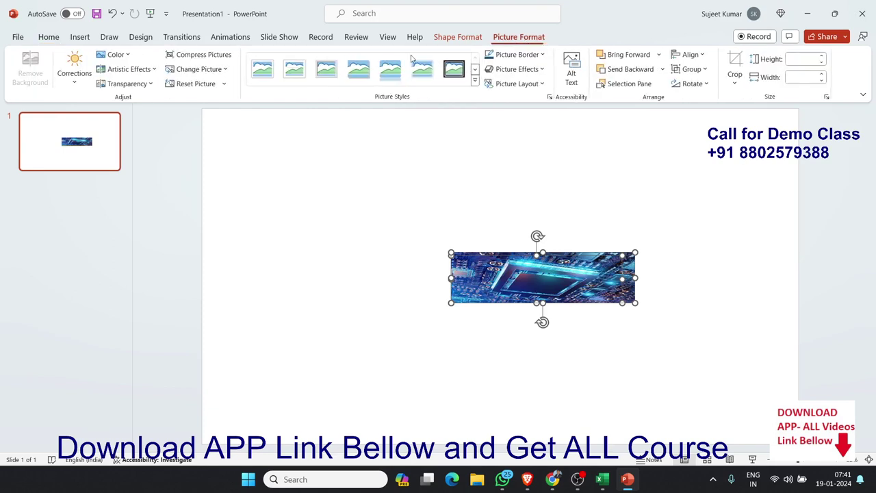
left_click(469, 39)
left_click(124, 85)
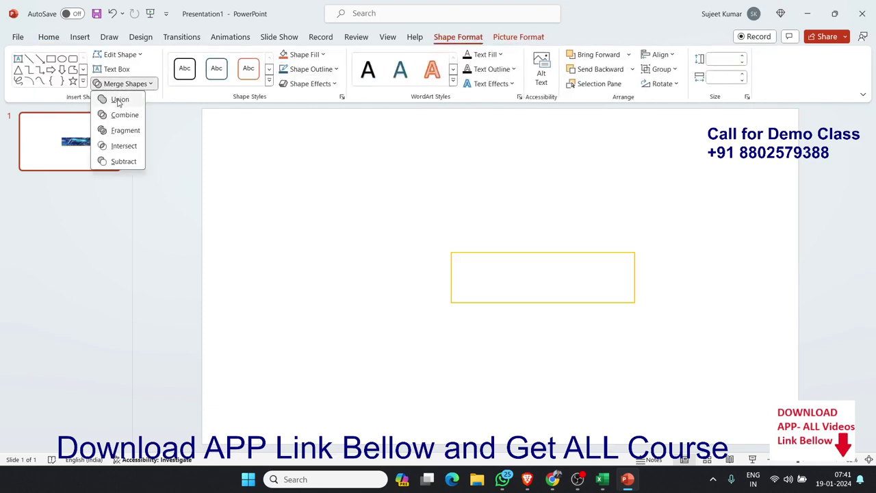
left_click(119, 100)
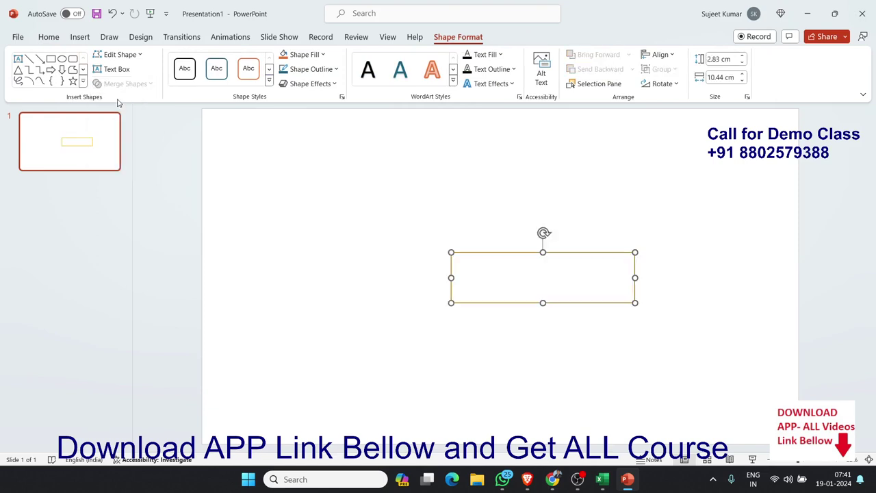
key("ctrl+z")
left_click(122, 84)
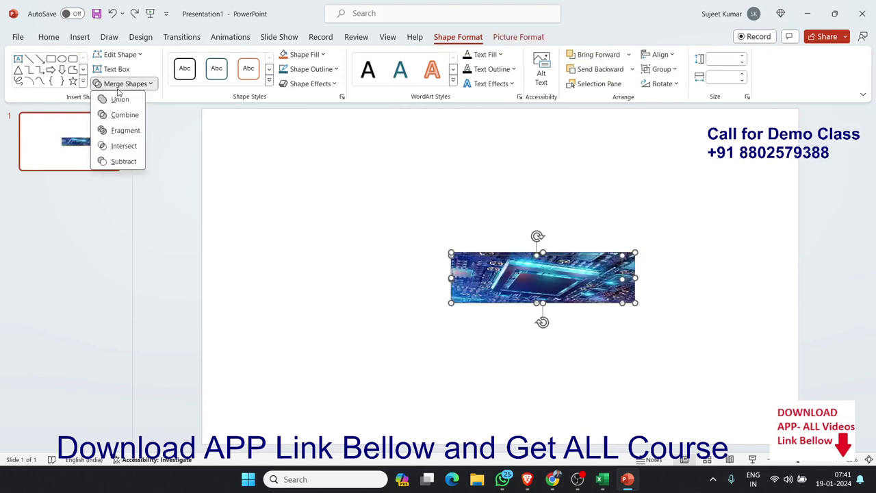
left_click(119, 115)
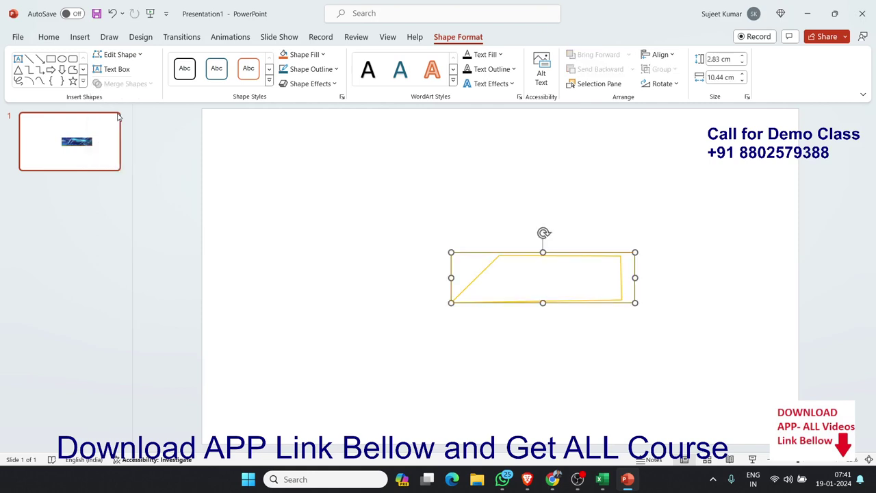
key("ctrl+z")
- Apply the Subtract merge, then reselect the circuit picture on its own
left_click(122, 83)
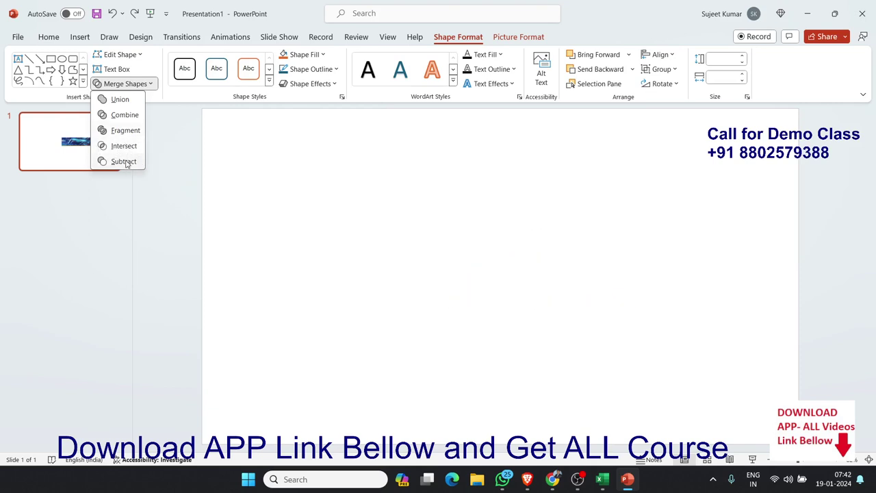
left_click(123, 161)
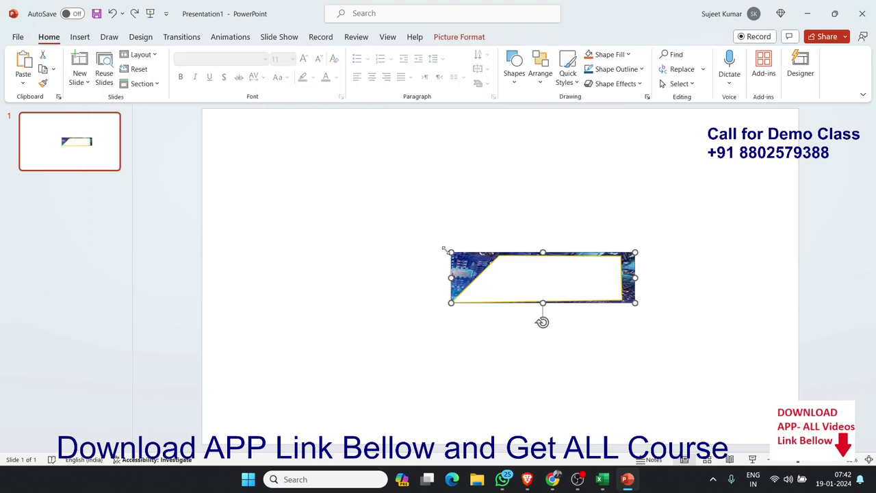
left_click(425, 267)
left_click(456, 265)
- Move the white parallelogram off the picture and set its Shape Fill to No Fill
left_click(509, 286)
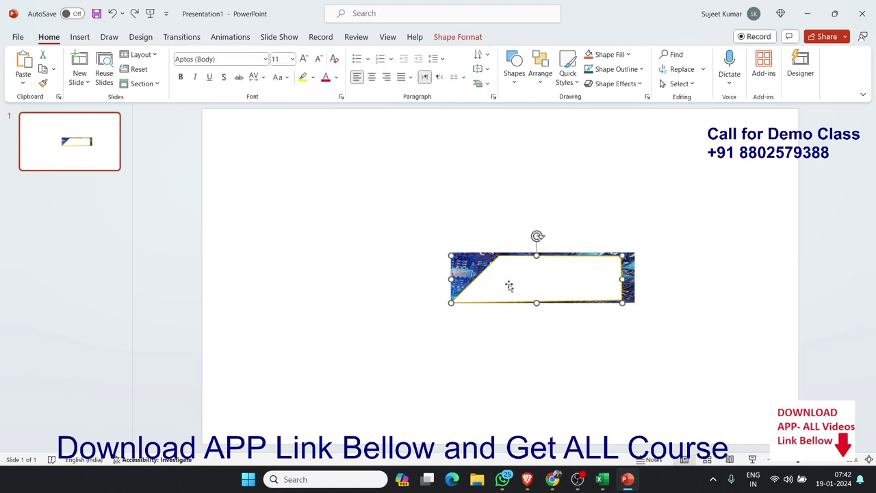
left_click_drag(509, 285, 315, 206)
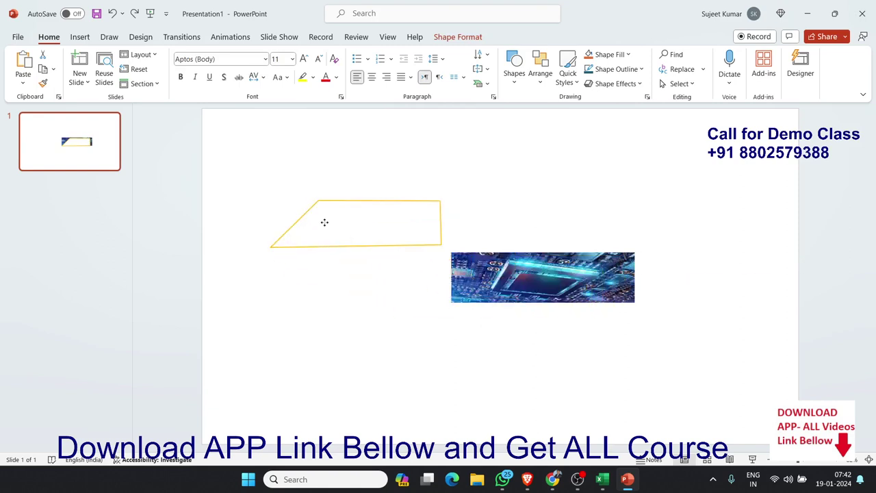
left_click(458, 37)
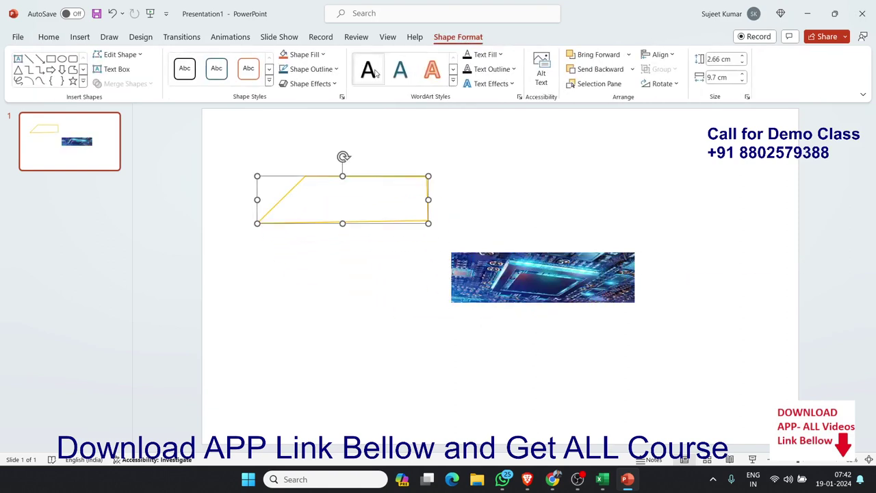
left_click(323, 54)
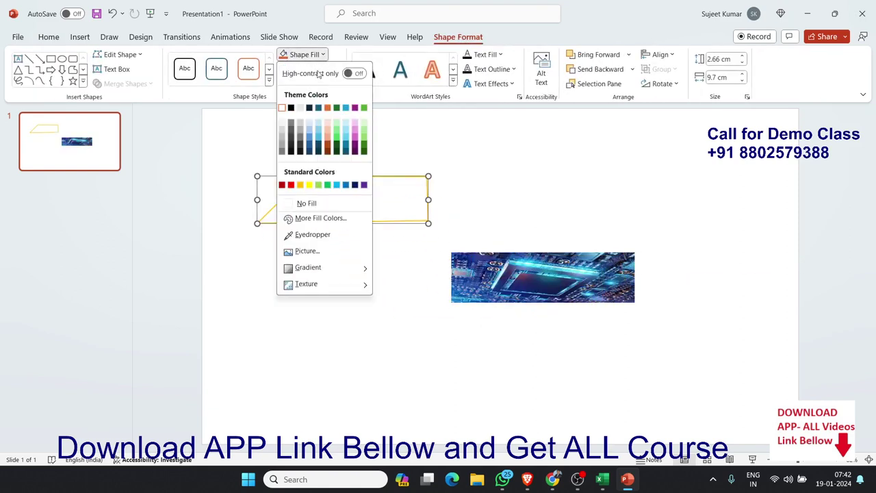
left_click(305, 203)
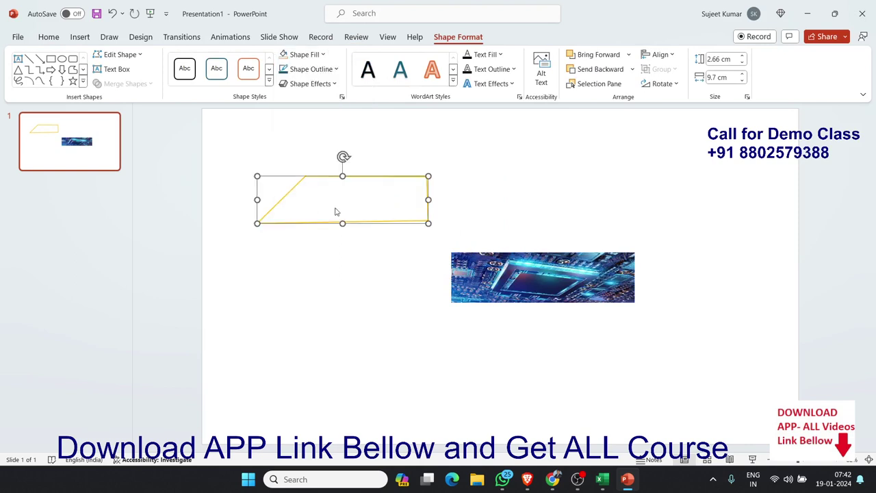
left_click_drag(335, 212, 586, 300)
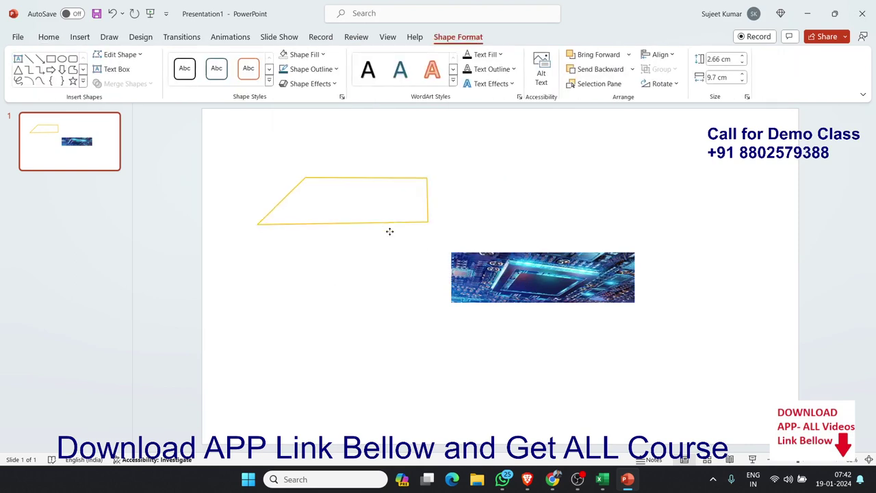
- Place the parallelogram back over the picture and Intersect them into an angled picture
left_click_drag(585, 299, 586, 299)
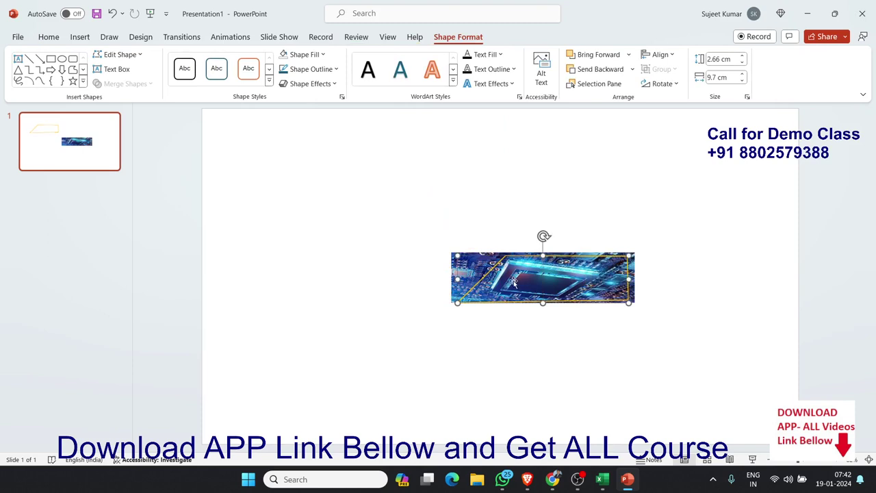
left_click(493, 276, "shift")
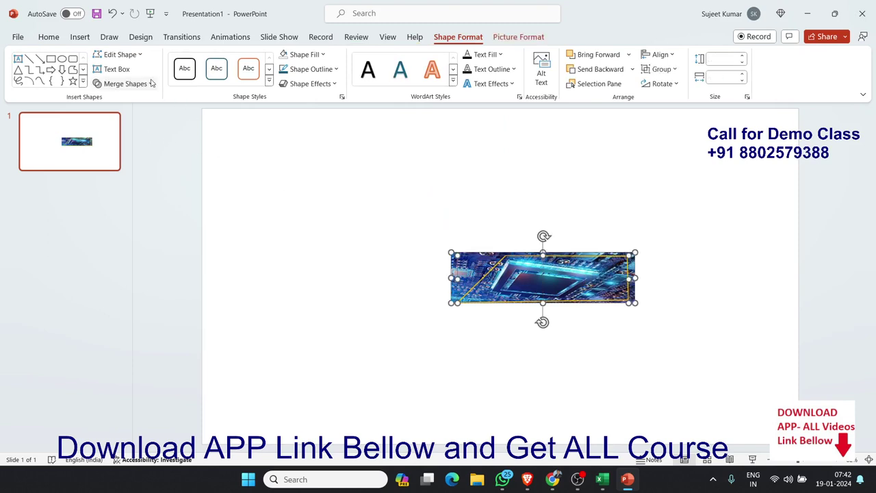
left_click(124, 83)
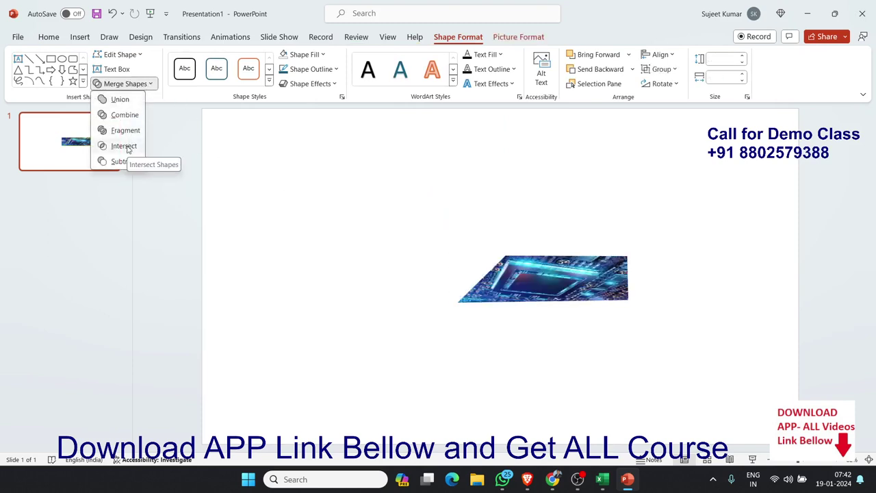
left_click(124, 146)
left_click(178, 189)
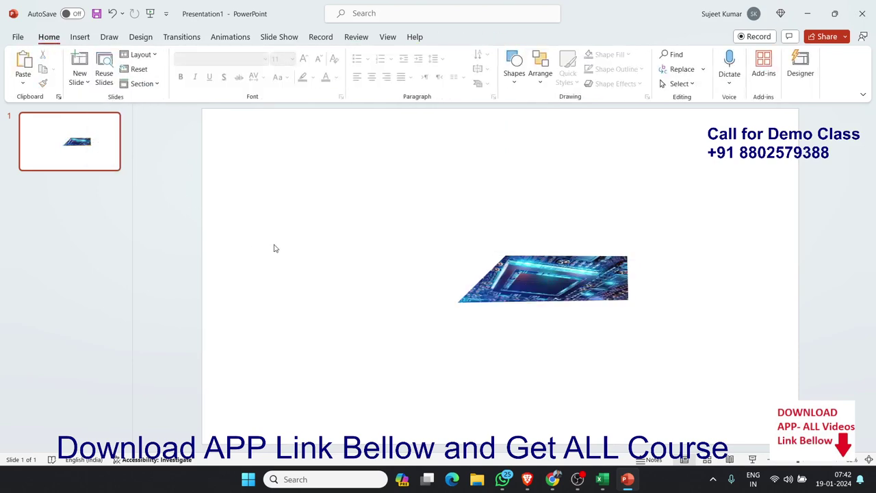
left_click(488, 278)
- Take the angled picture off the slide and paste it into Excel at cell M12
key("Delete")
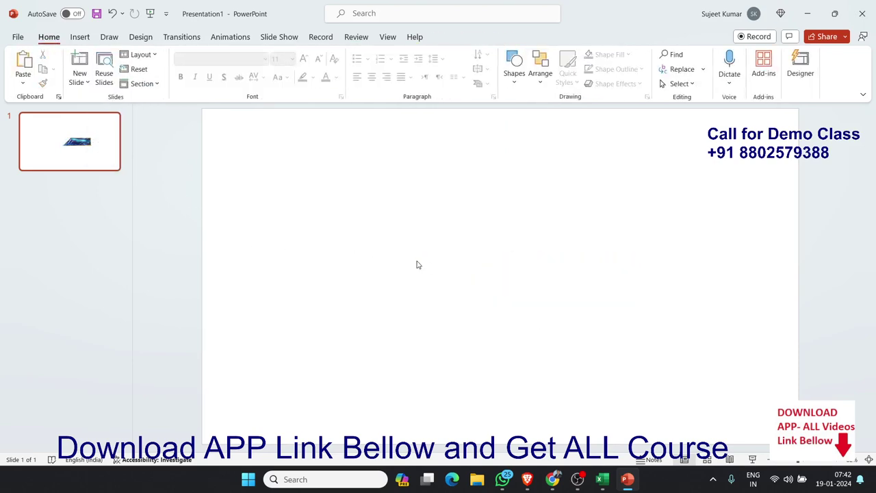
key("alt+Tab")
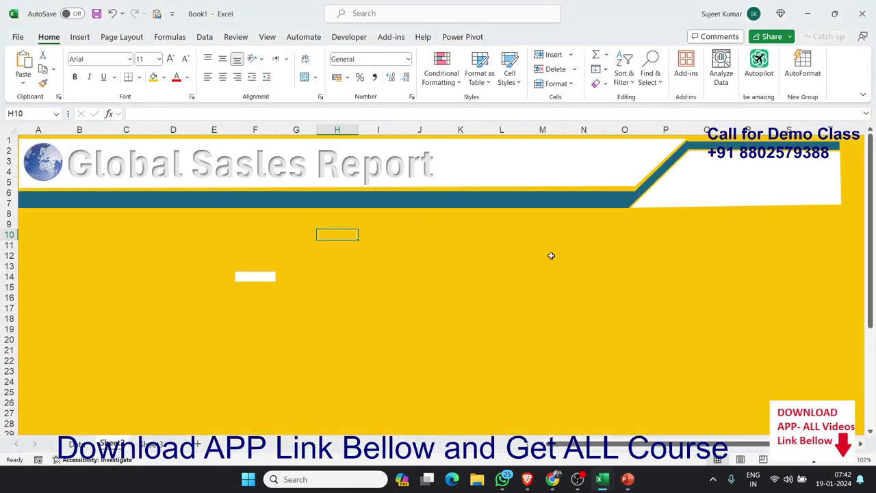
left_click(551, 255)
key("ctrl+v")
- Position the circuit picture on the top-right header banner and narrow it to fit the corner
mouse_move(636, 273)
left_mouse_down()
mouse_move(731, 179)
mouse_move(600, 282)
left_mouse_up()
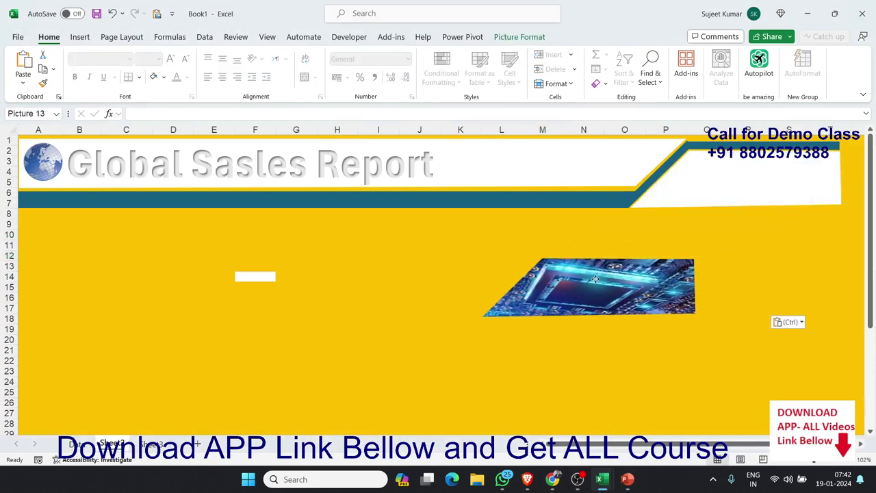
left_click(656, 205)
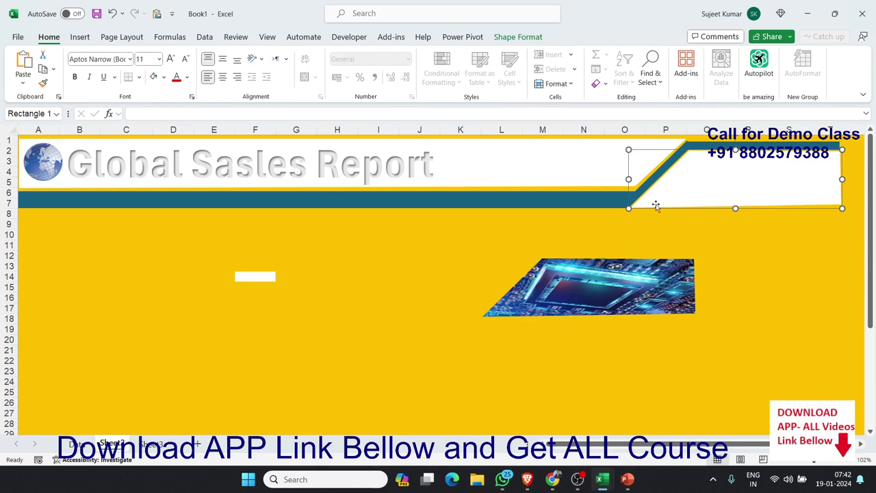
key("Escape")
left_click_drag(609, 276, 775, 178)
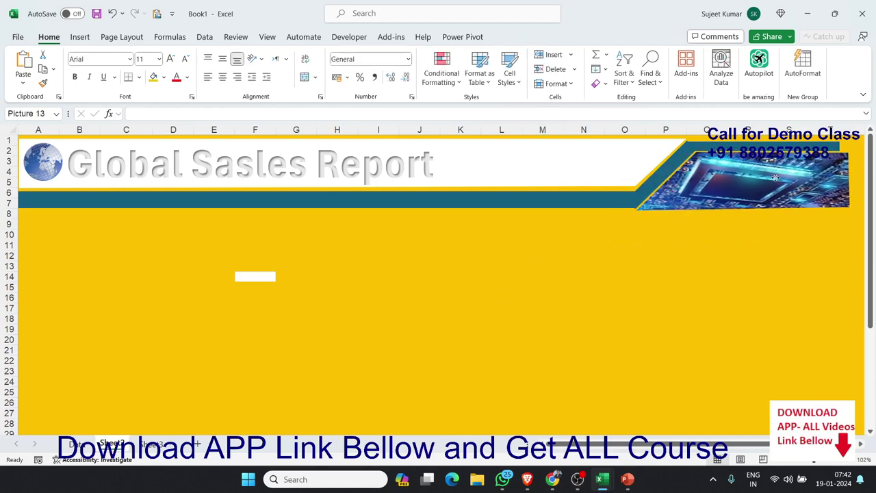
left_click_drag(775, 178, 773, 176)
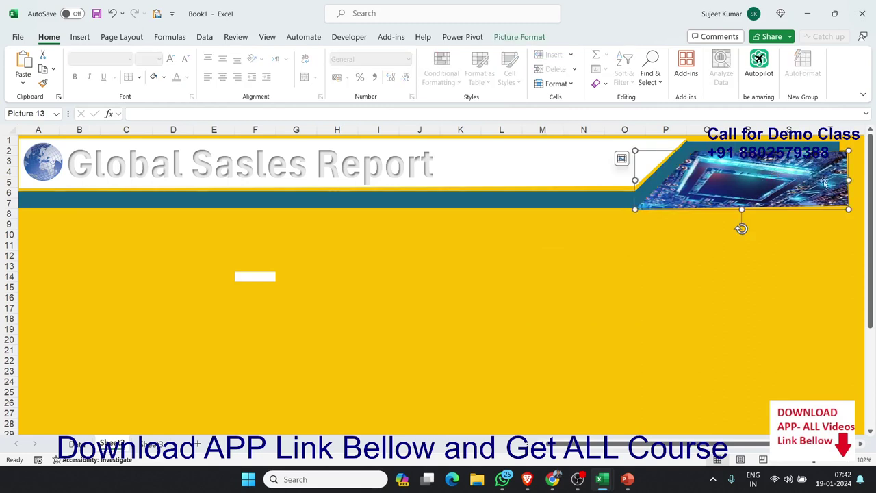
left_click_drag(849, 180, 843, 181)
left_click(667, 256)
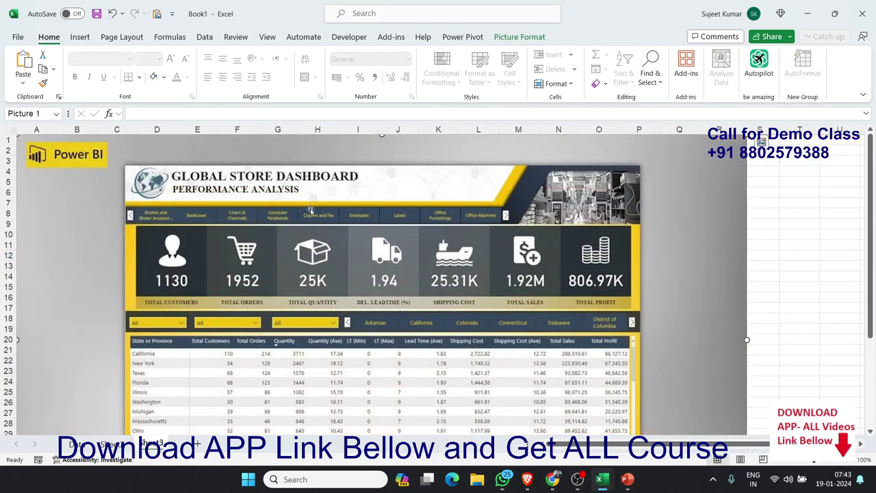
- Switch back to Excel's gold sheet showing the Global Sasles Report header
scroll(287, 210, "down", 4)
scroll(248, 291, "up", 4)
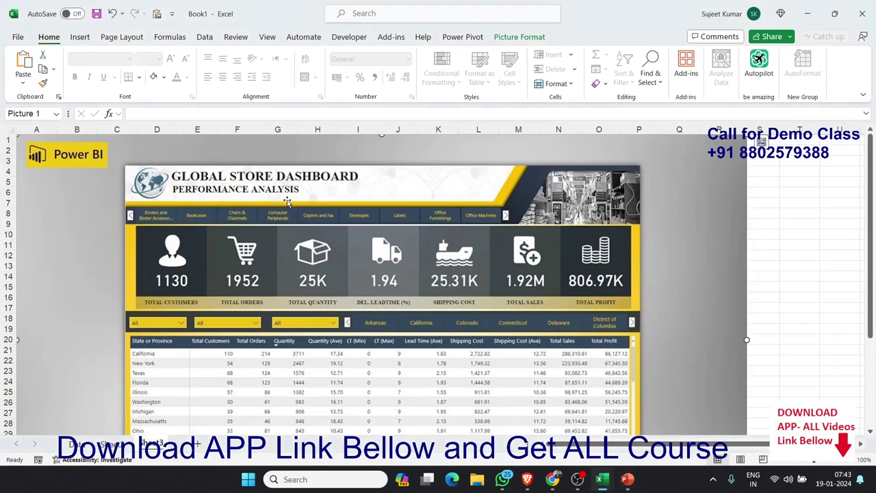
key("alt+Tab")
key("alt+Tab")
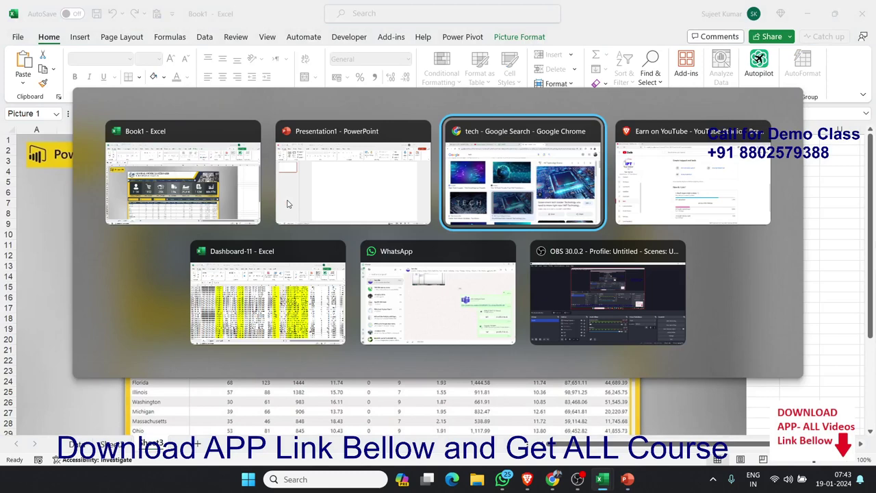
key("alt+shift+Tab")
key("alt+shift+Tab")
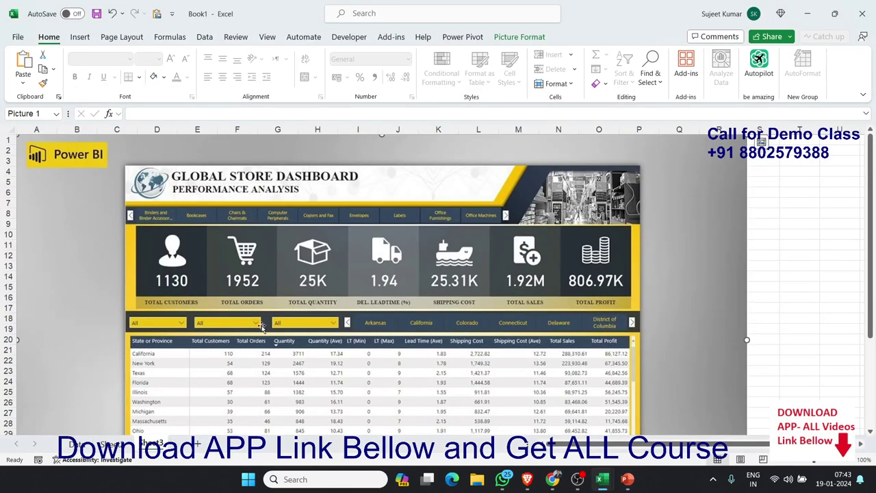
left_click(111, 444)
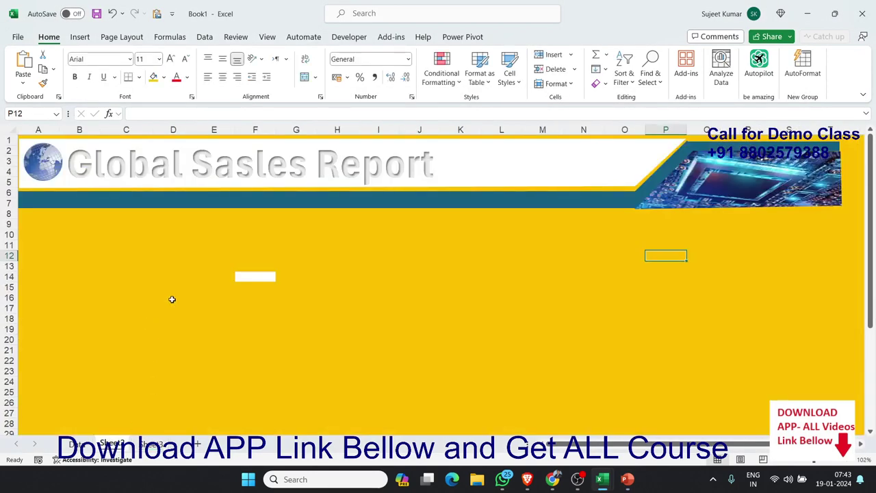
- Stretch the blue Rectangle 2 band downward so it reaches into row 8
left_click(254, 277)
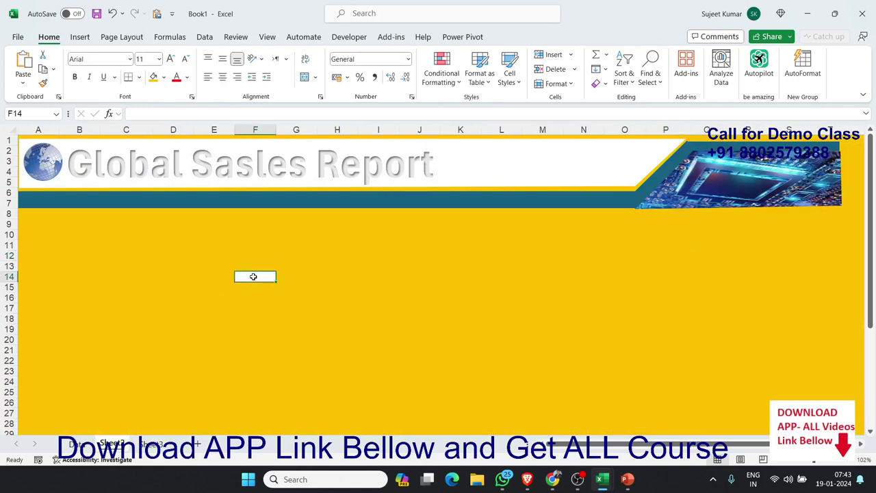
left_click(294, 254)
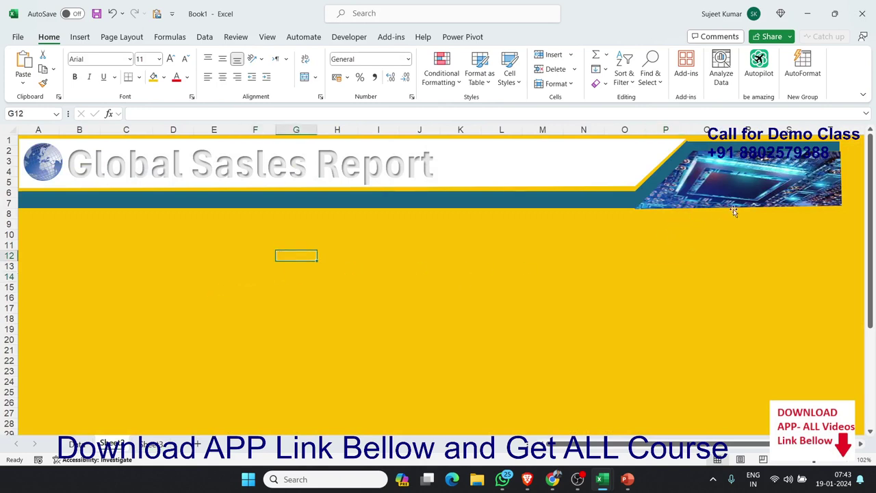
left_click(508, 237)
left_click(369, 233)
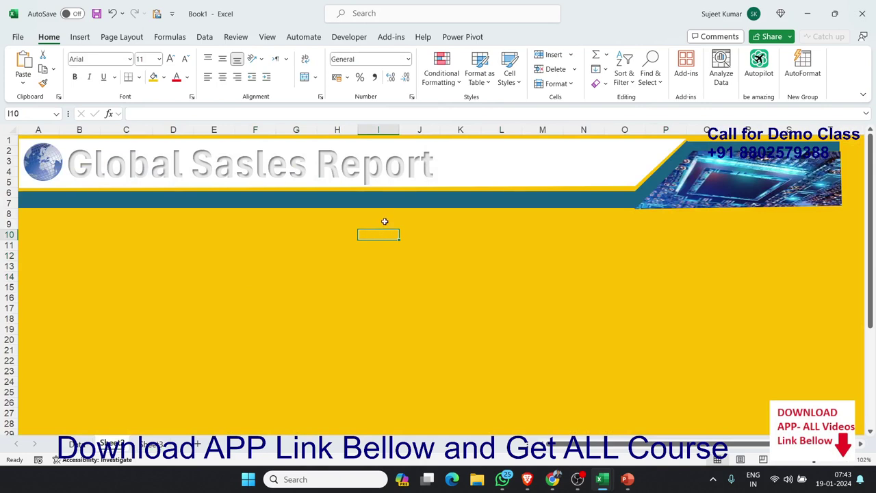
left_click(382, 205)
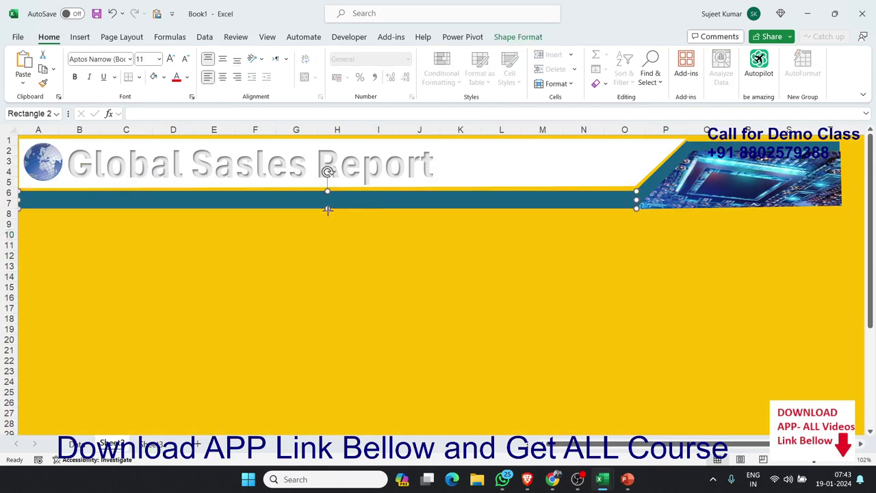
left_click_drag(327, 209, 327, 216)
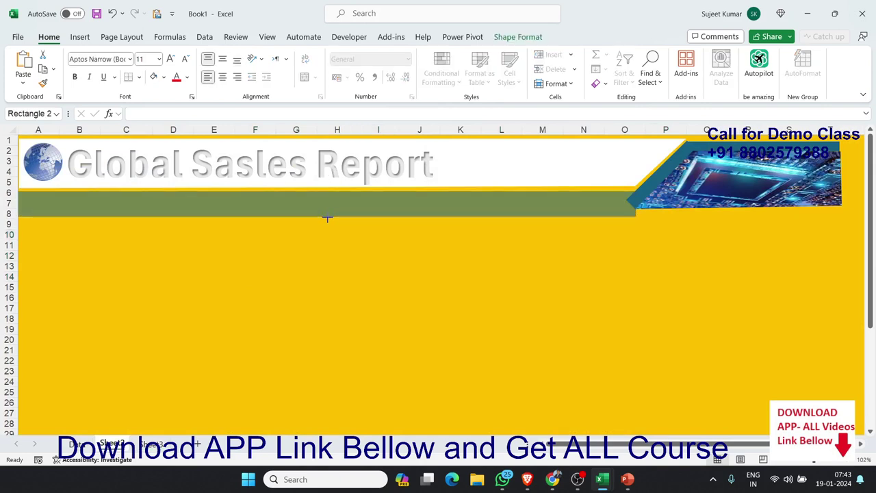
left_click(686, 191)
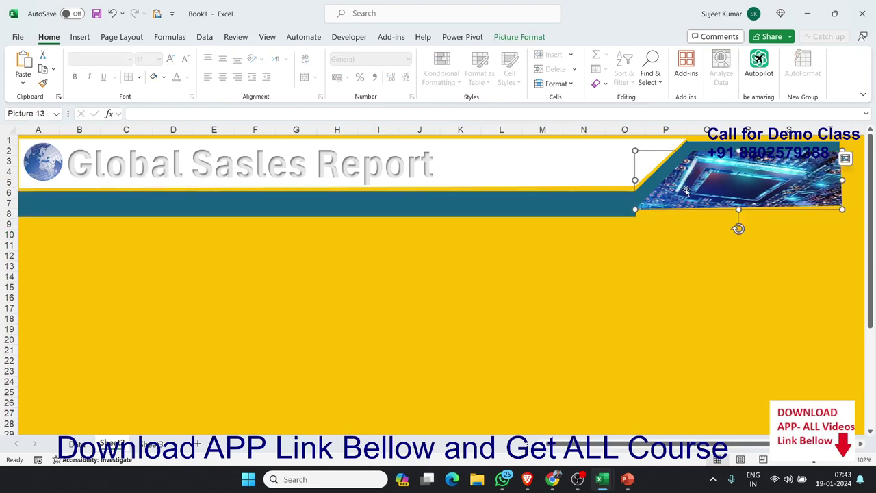